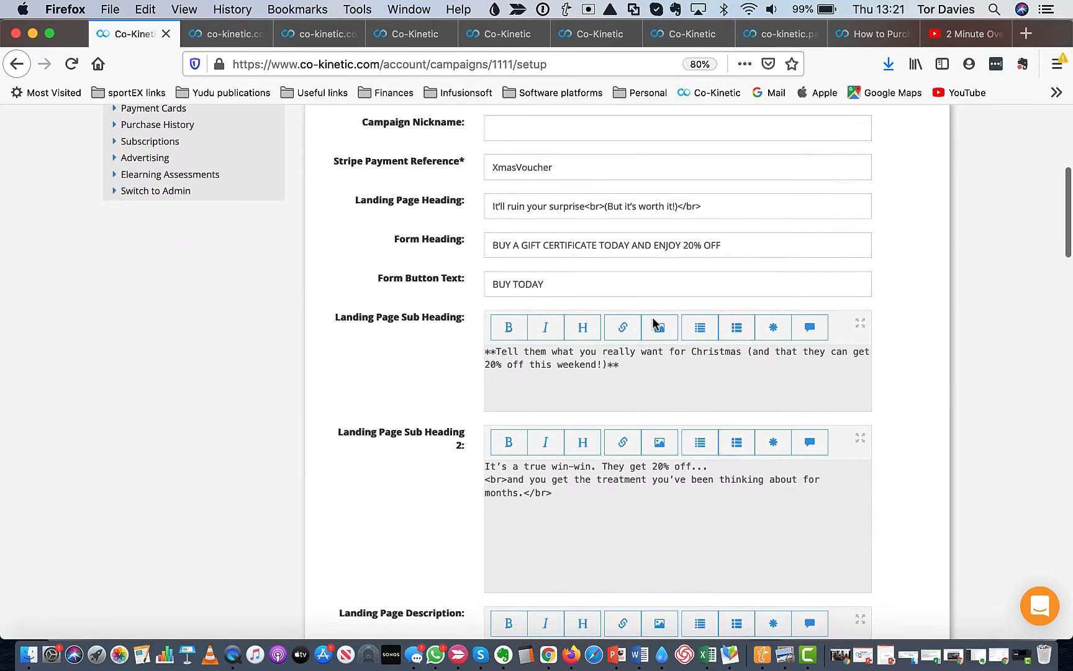
Step: Review the landing page's text fields and the voucher templates available under Voucher Details
scroll(516, 410, "down", 15)
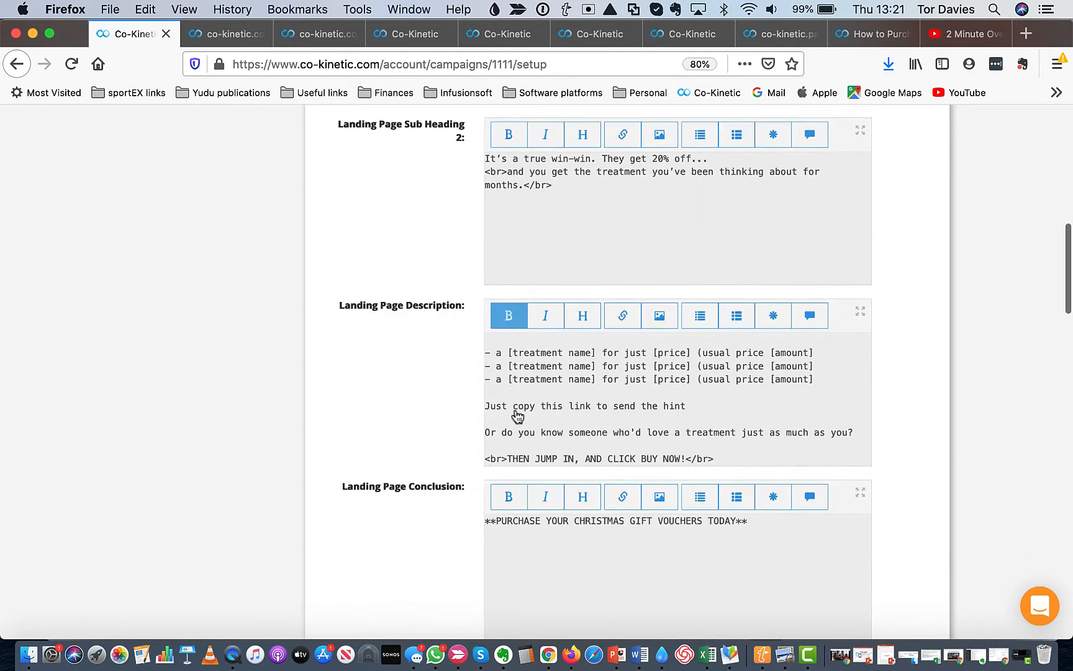
scroll(515, 411, "down", 3)
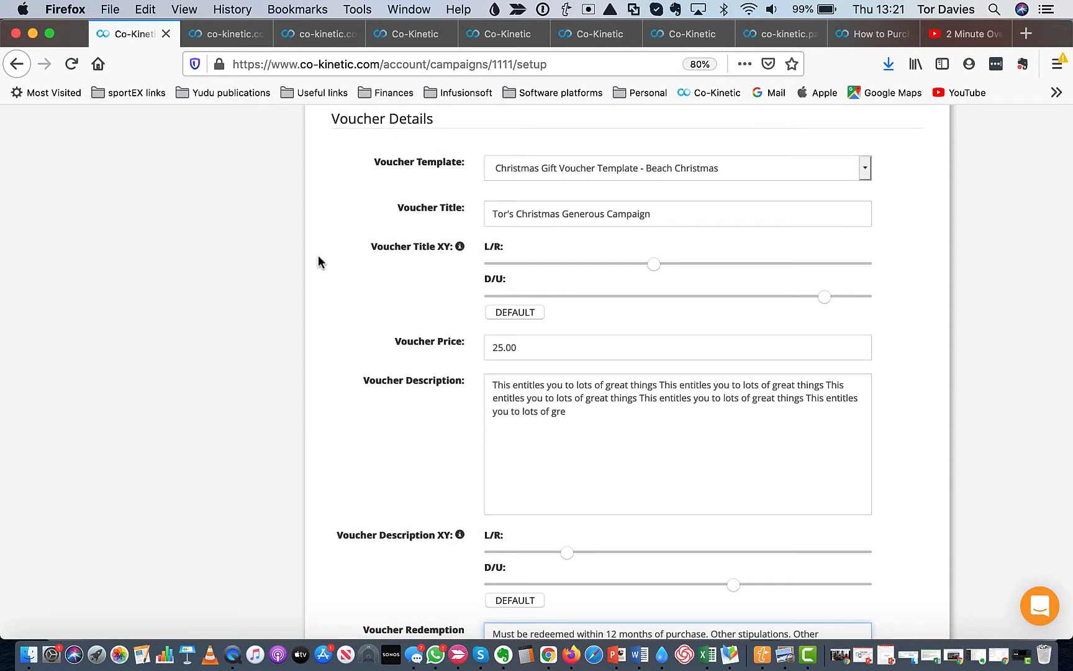
left_click(865, 169)
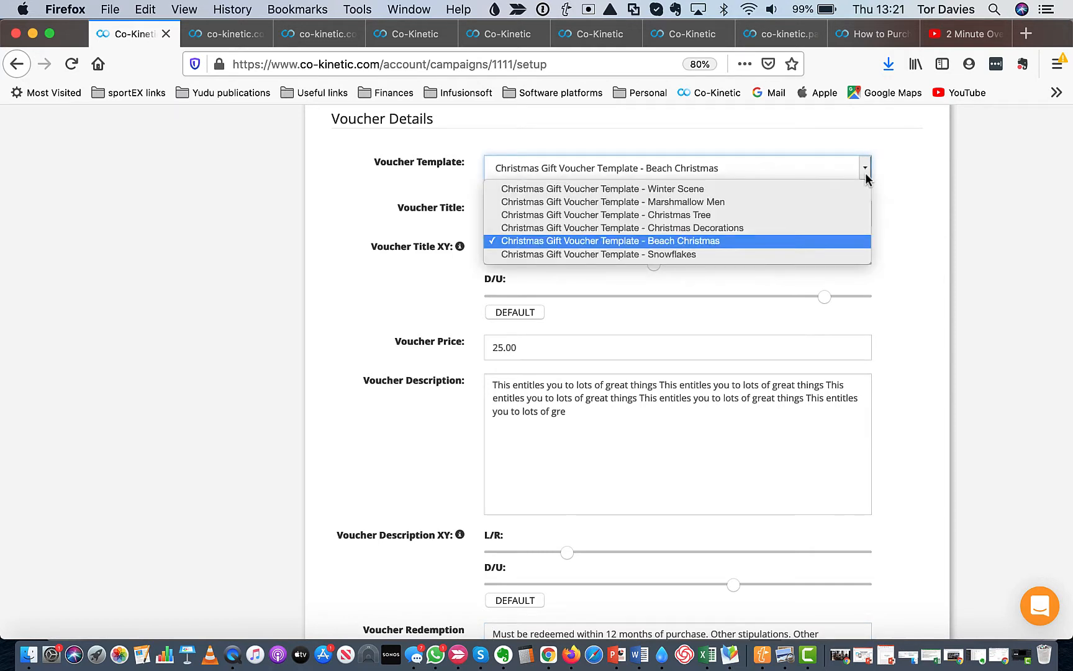
left_click(307, 41)
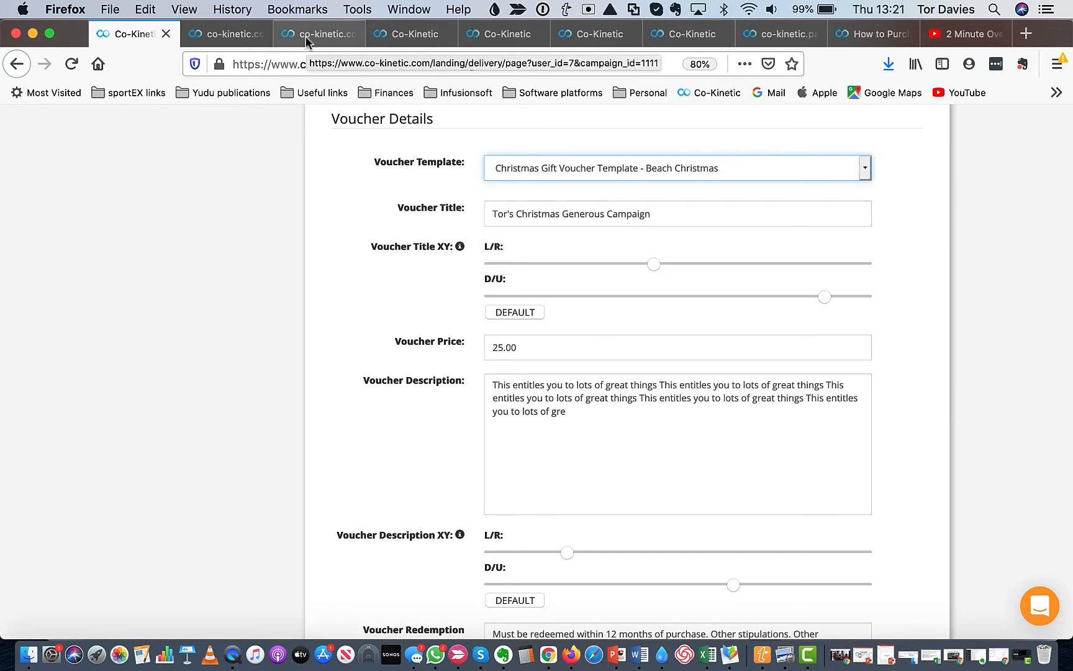
Step: Examine the title, description and value layout of the voucher on the campaign's delivery page
left_click(311, 38)
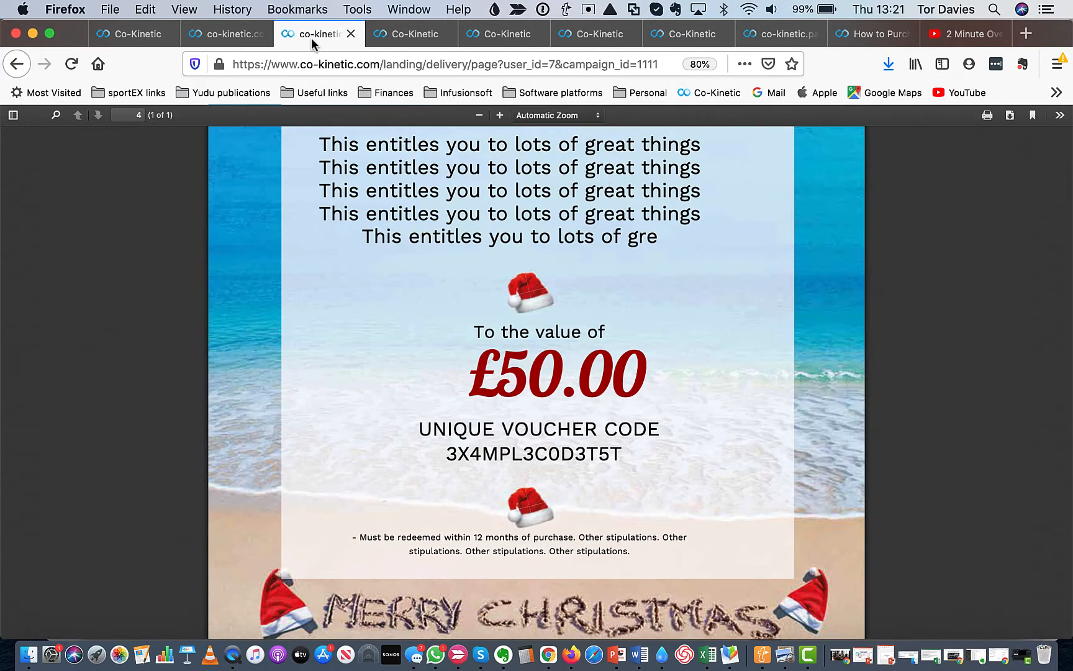
scroll(570, 336, "up", 5)
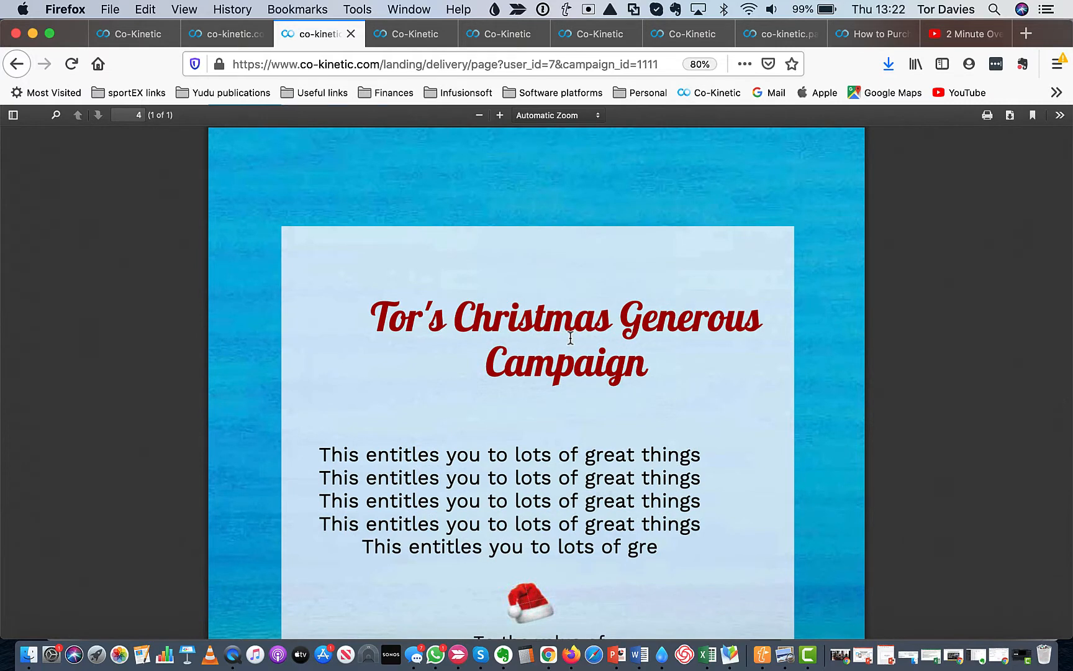
scroll(571, 337, "down", 2)
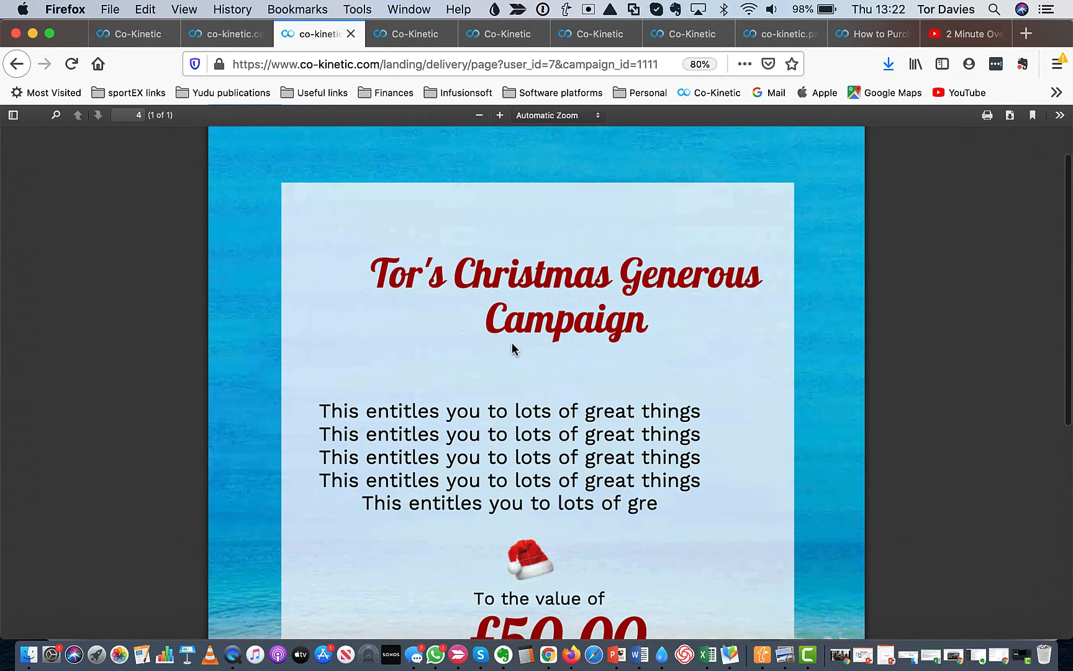
scroll(513, 349, "down", 2)
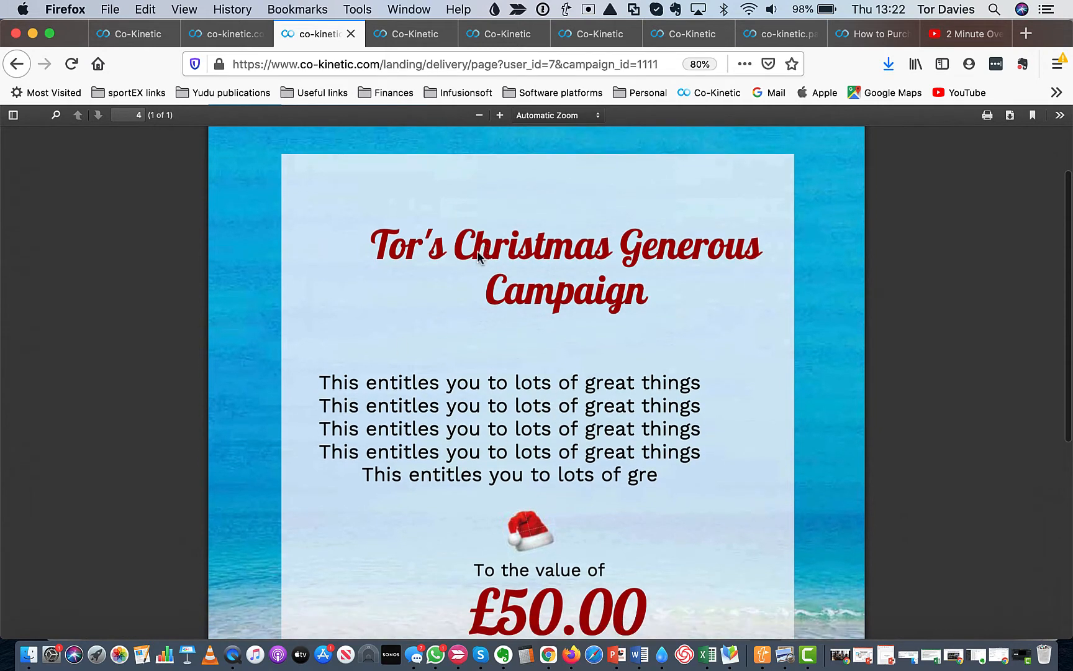
Step: Change the campaign's voucher template to Christmas Gift Voucher Template - Winter Scene and save the landing page details
left_click(132, 36)
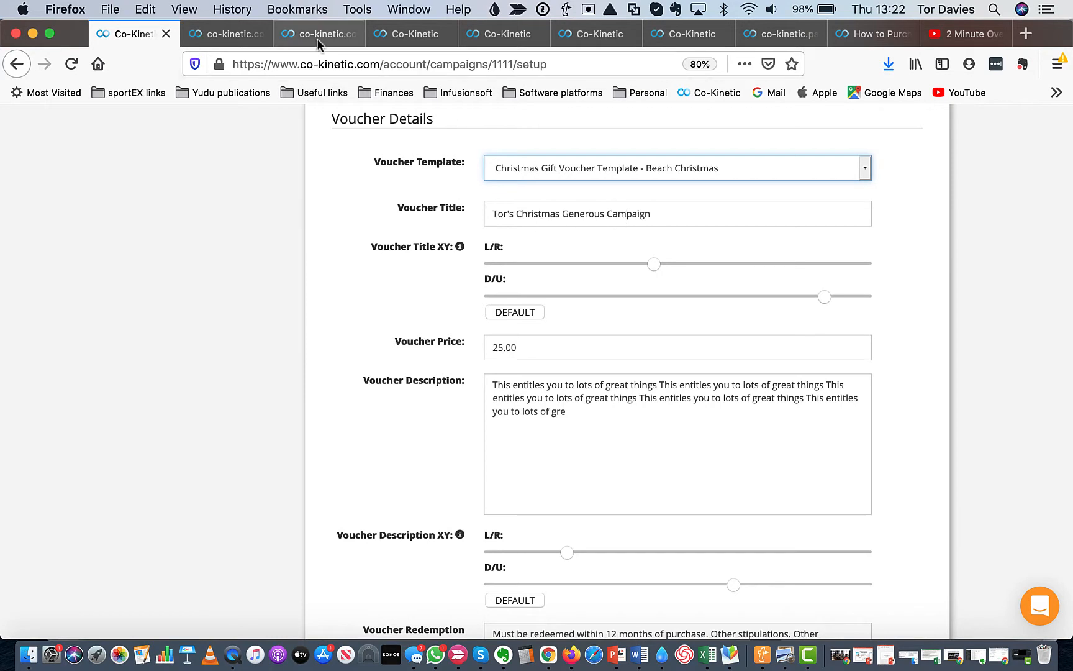
left_click(866, 172)
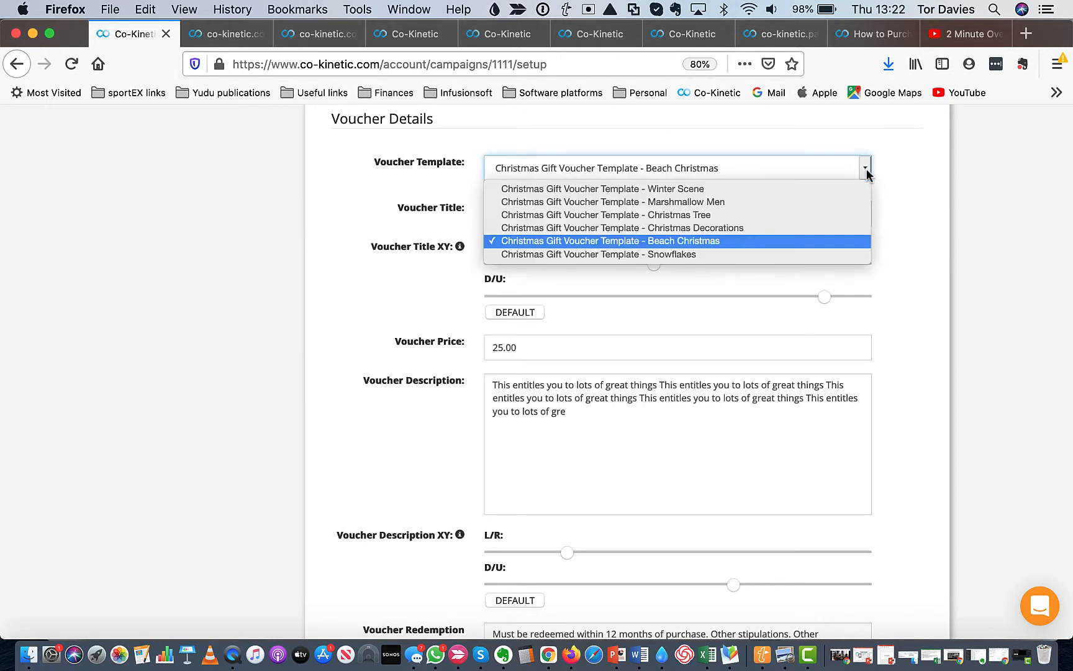
left_click(702, 188)
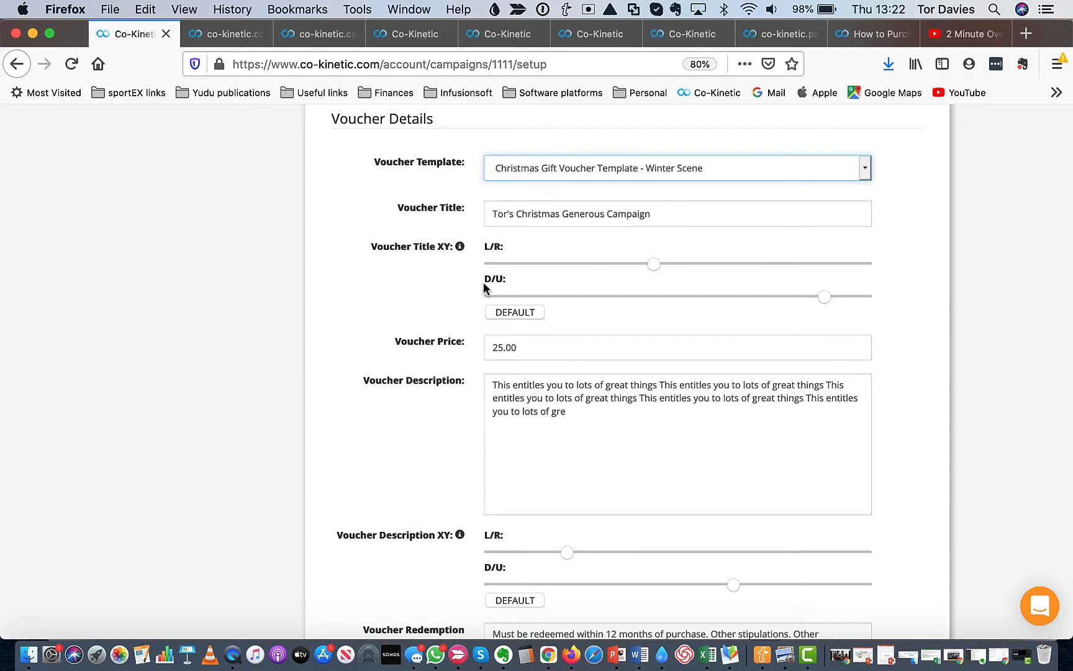
scroll(448, 288, "down", 1)
scroll(448, 288, "down", 15)
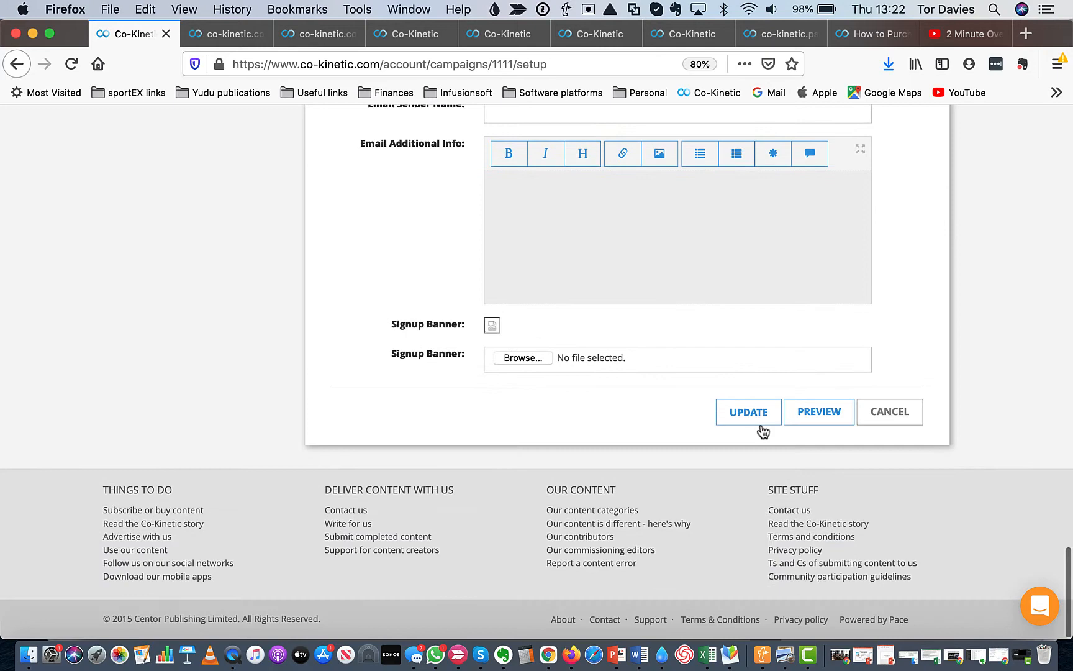
left_click(762, 427)
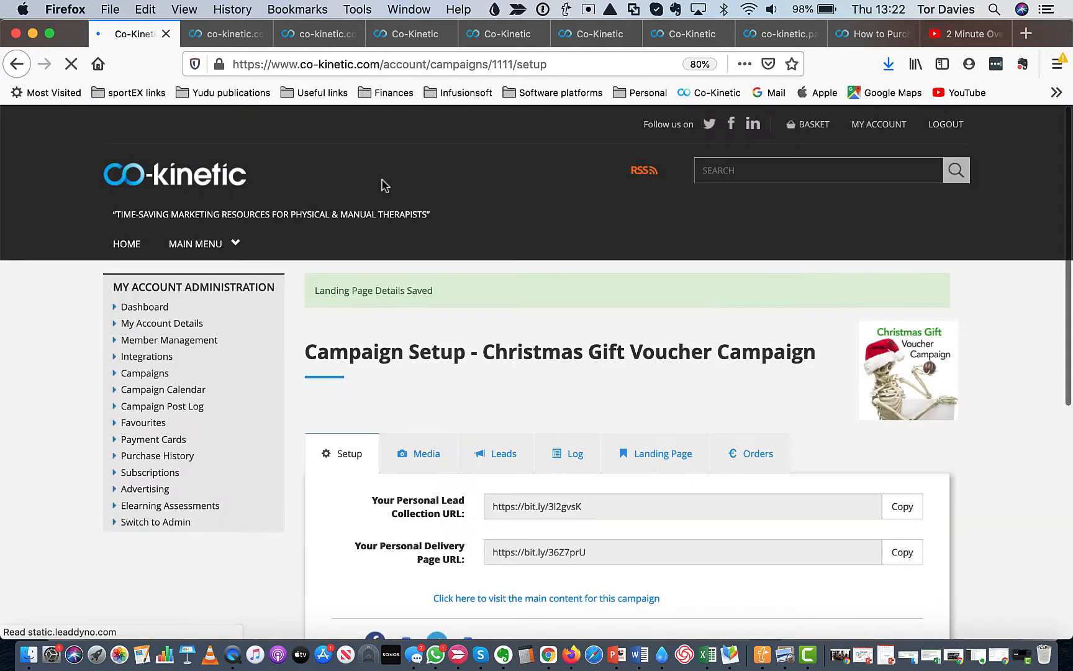
Step: Copy the personal delivery page URL from the campaign setup and load it in the tab holding the voucher preview
scroll(417, 364, "down", 2)
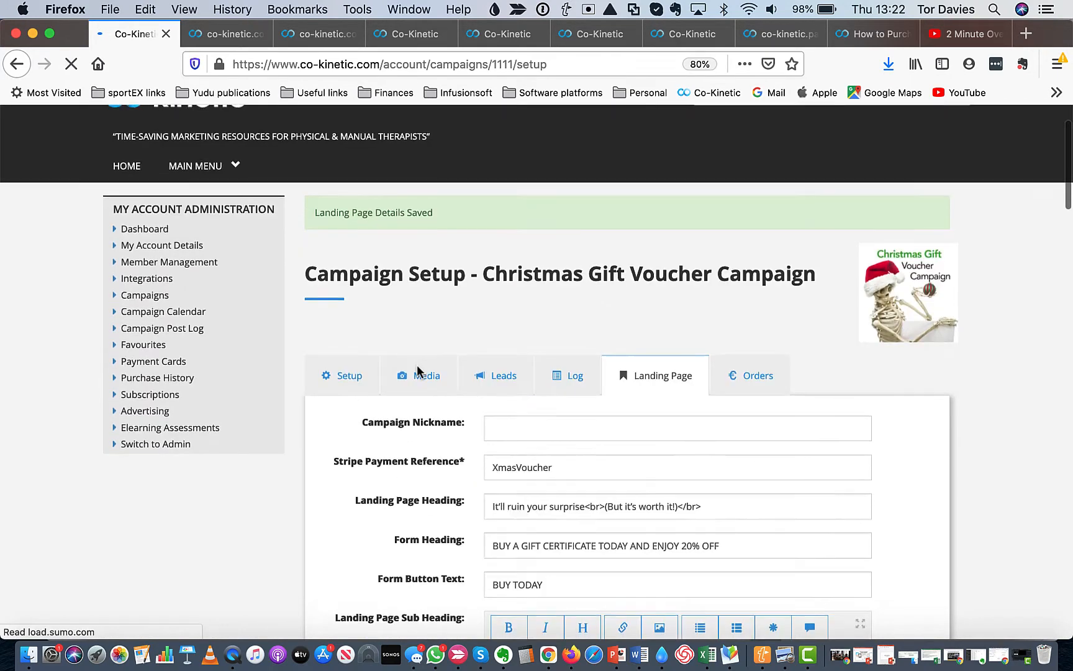
left_click(344, 327)
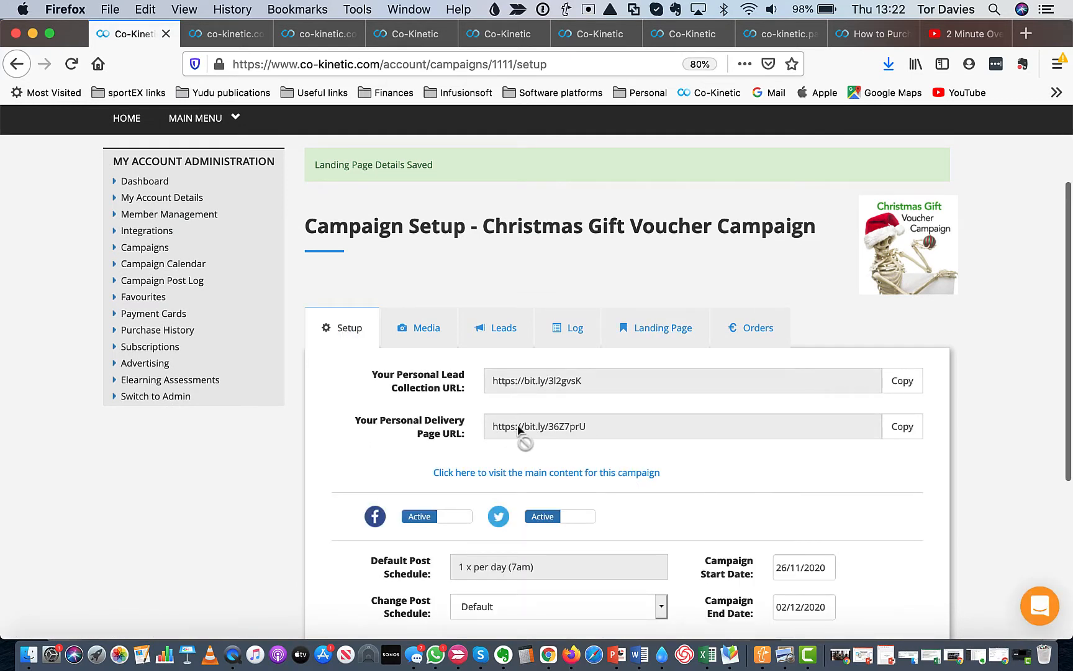
left_click(902, 428)
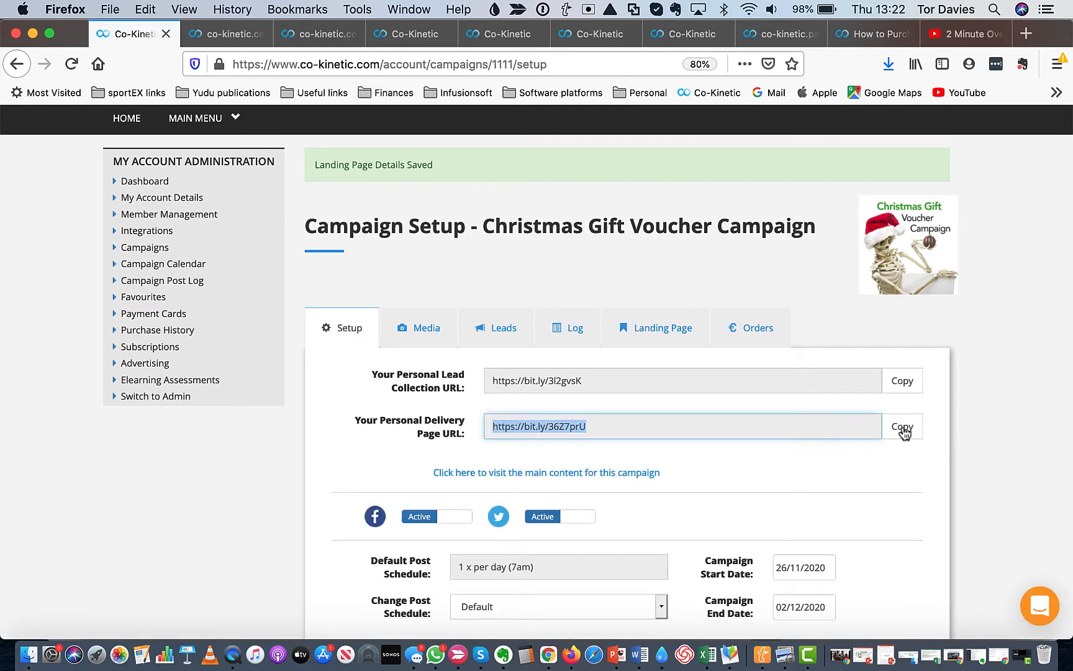
left_click(320, 36)
left_click(345, 64)
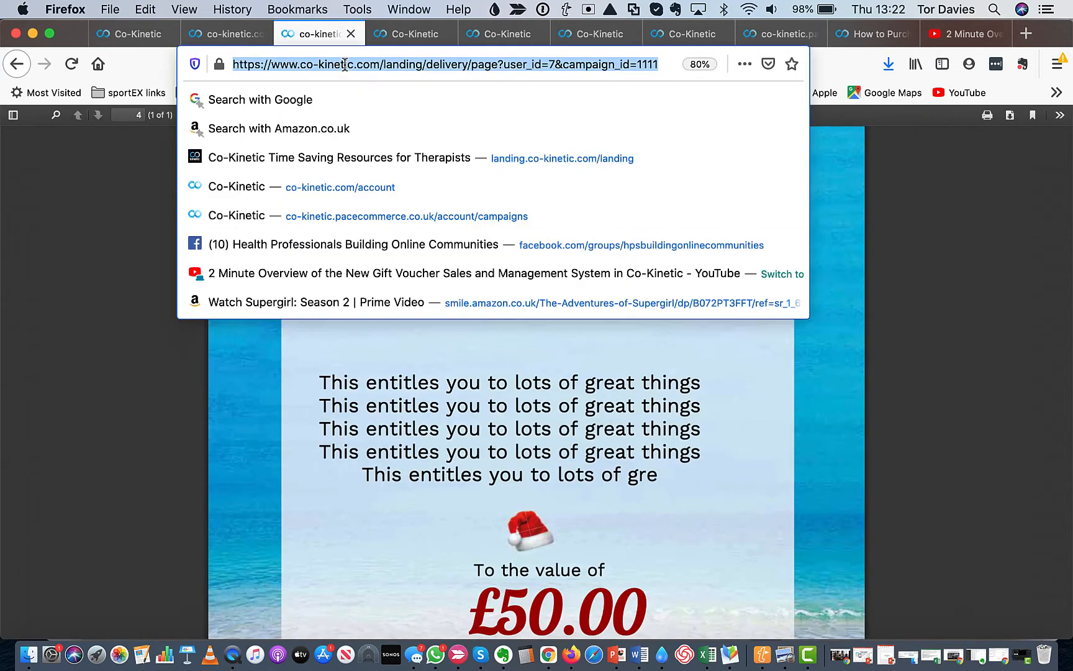
key("cmd+v")
key("Return")
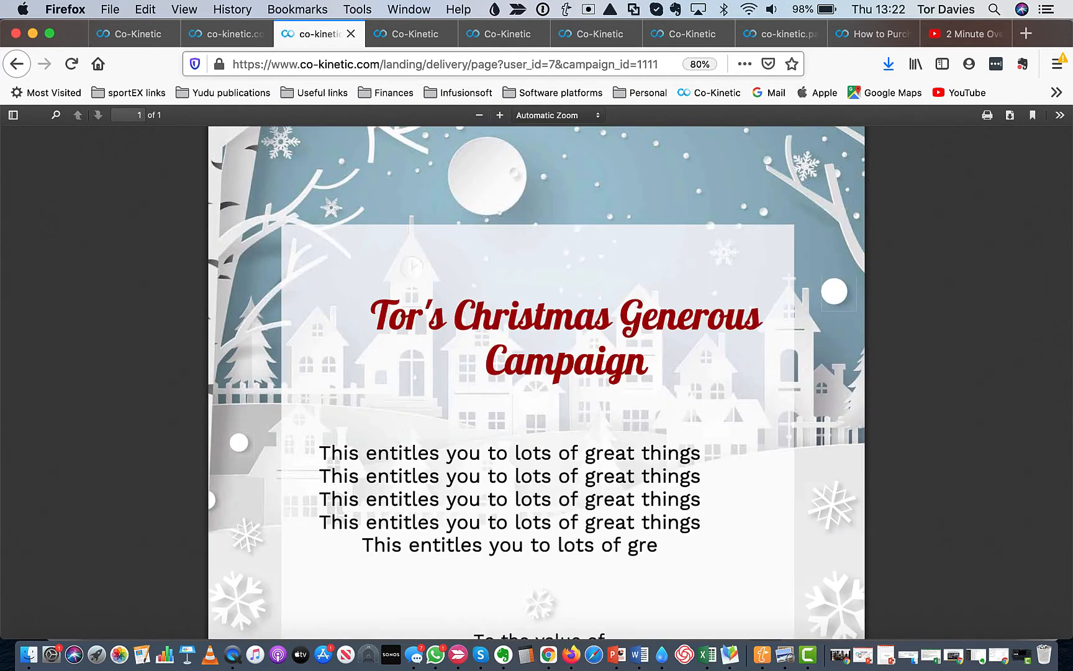
Step: Go back to the landing page's Voucher Details and review the list of voucher templates, keeping Winter Scene
left_click(137, 35)
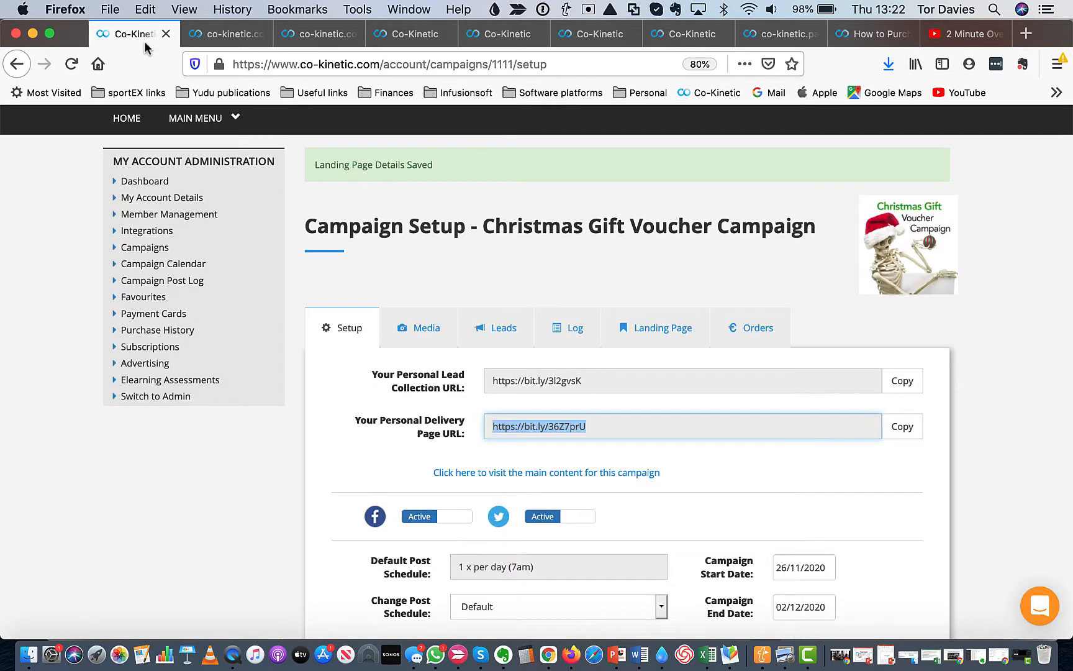
left_click(639, 335)
scroll(639, 335, "down", 8)
scroll(639, 336, "down", 15)
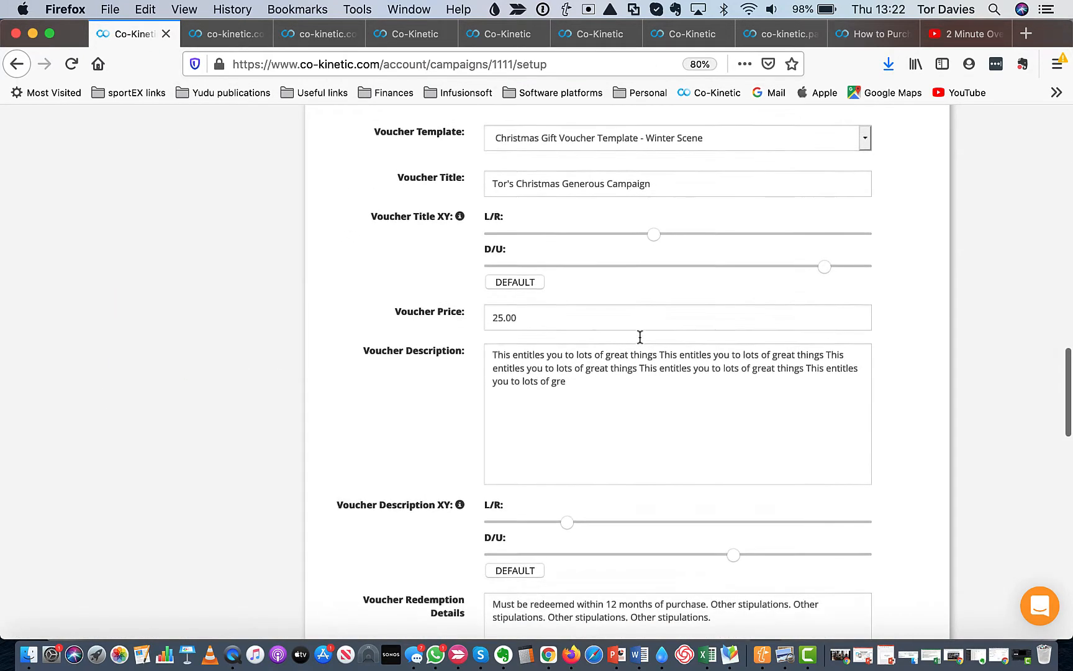
scroll(640, 336, "up", 3)
scroll(640, 338, "down", 1)
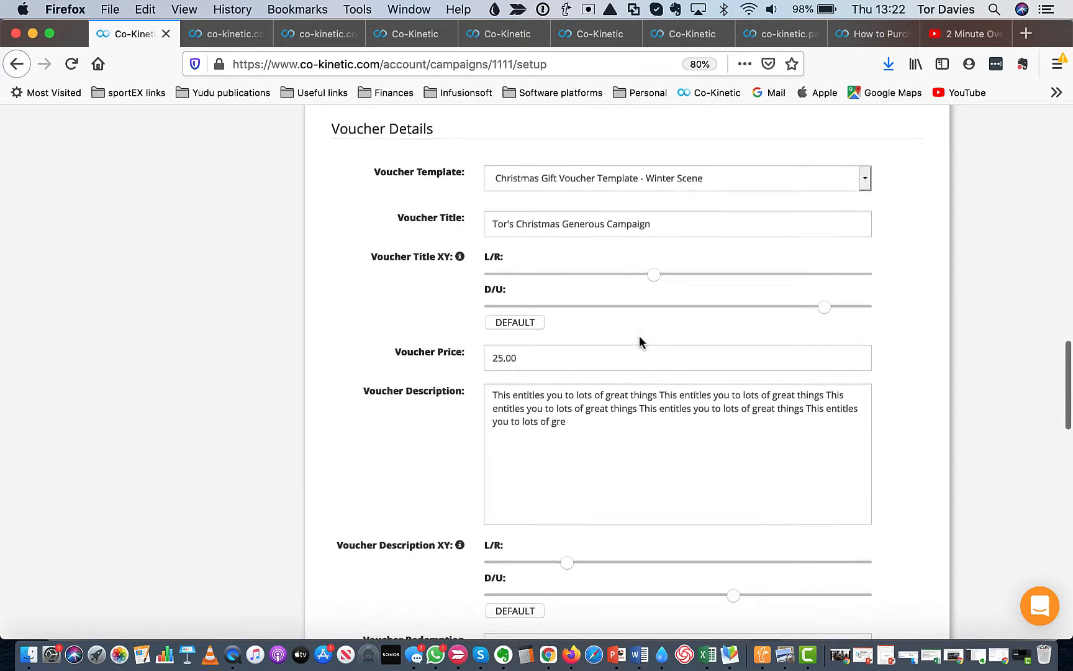
left_click(865, 180)
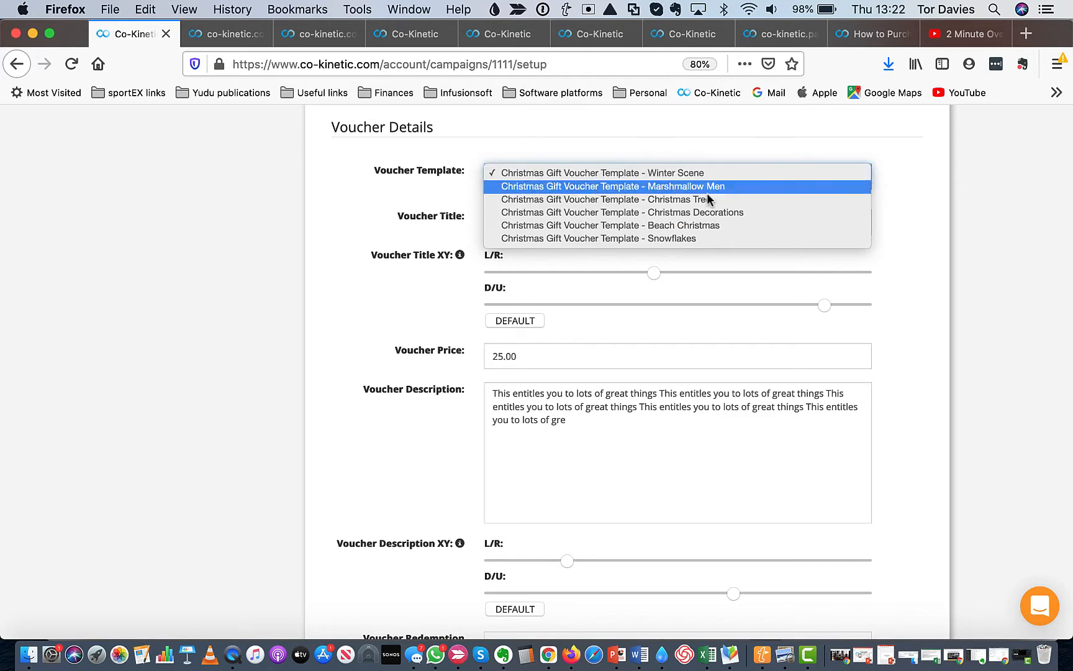
left_click(913, 140)
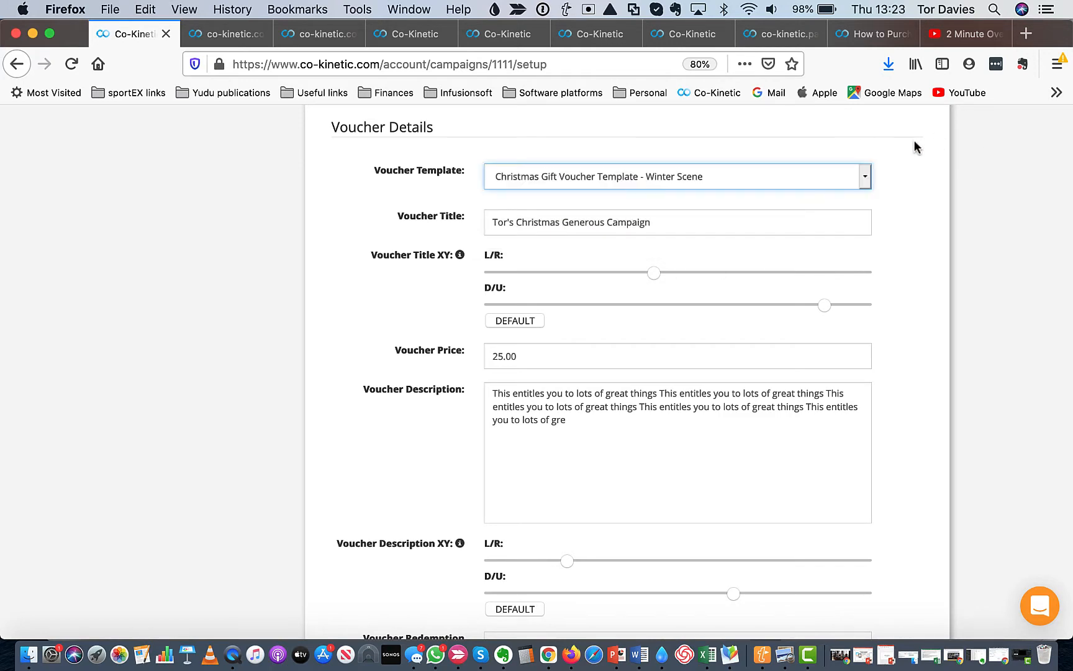
Step: Compare the title position settings with the voucher preview, and view the campaign's lead collection page
scroll(915, 144, "down", 2)
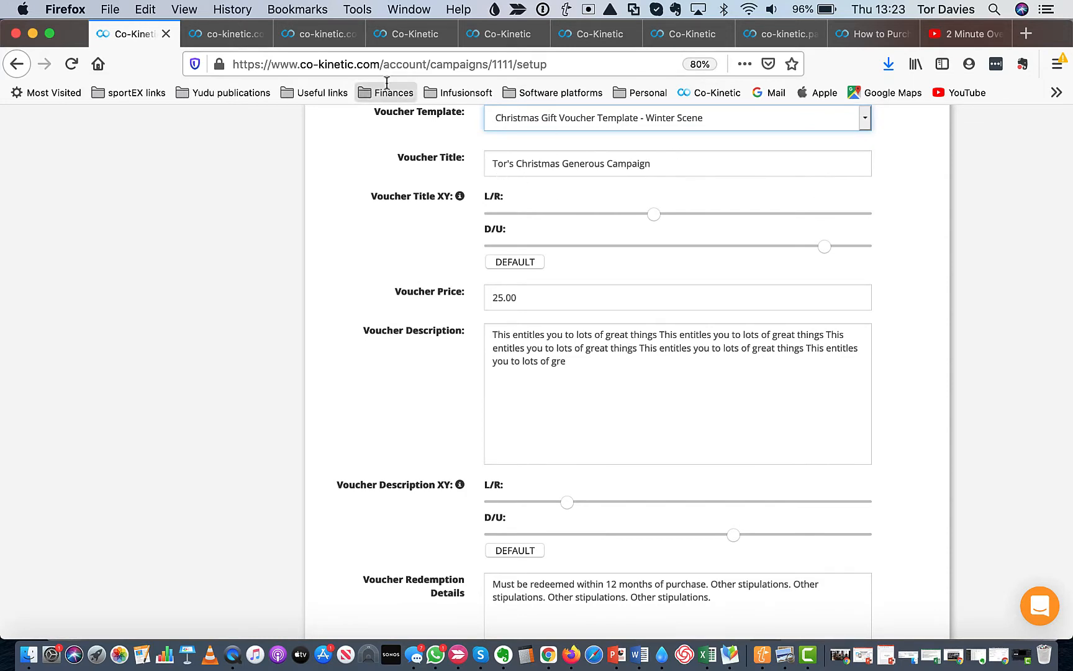
left_click(323, 37)
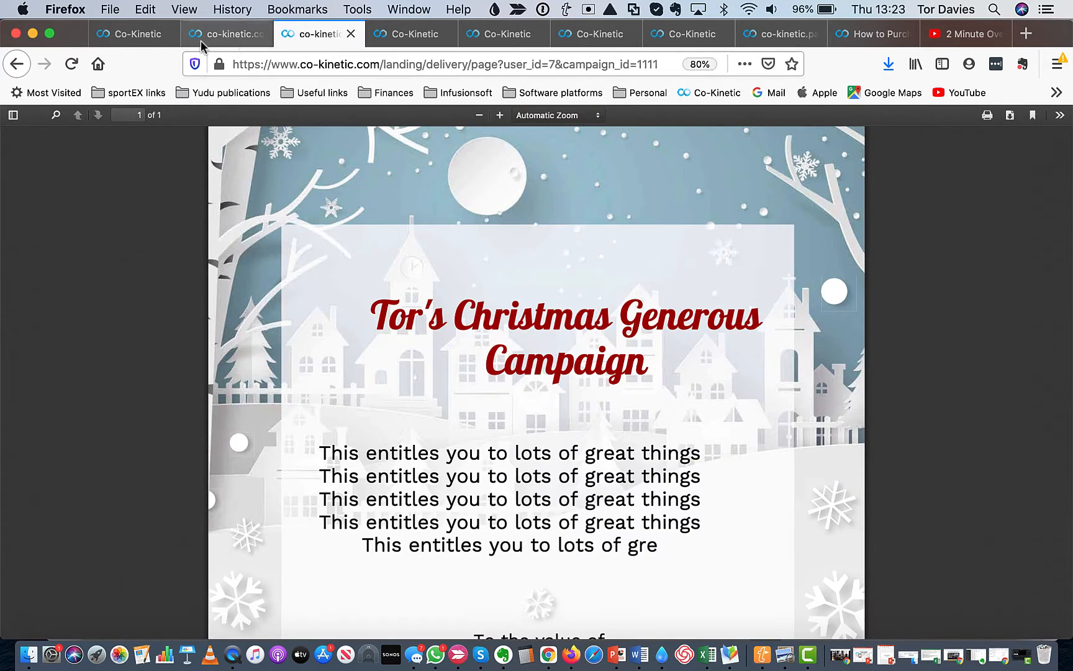
left_click(146, 47)
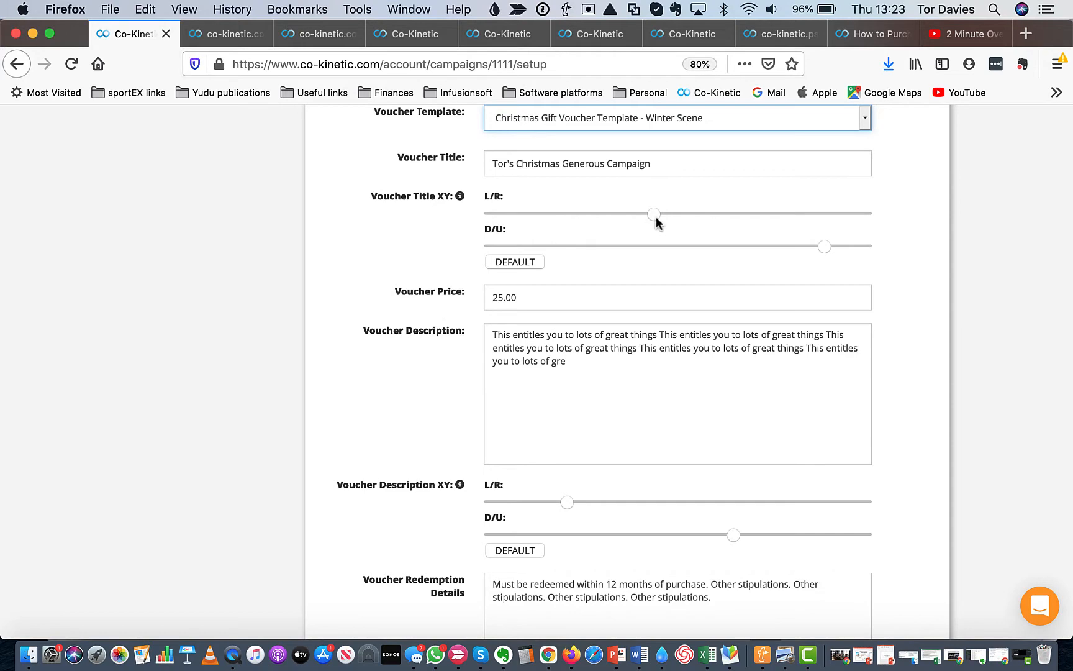
left_click(319, 34)
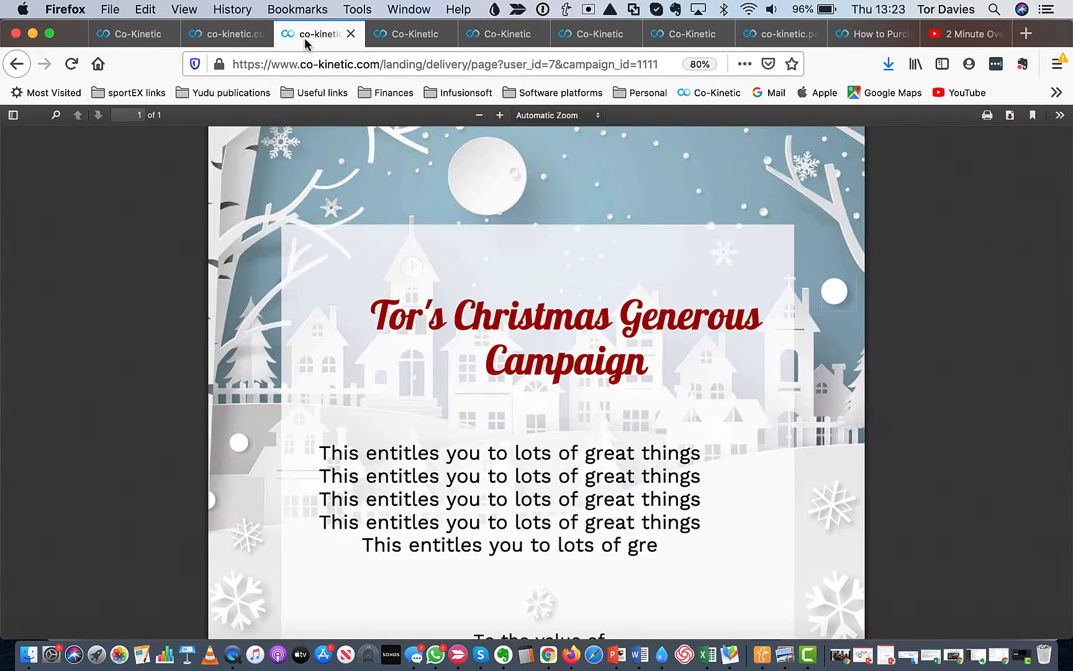
left_click(228, 38)
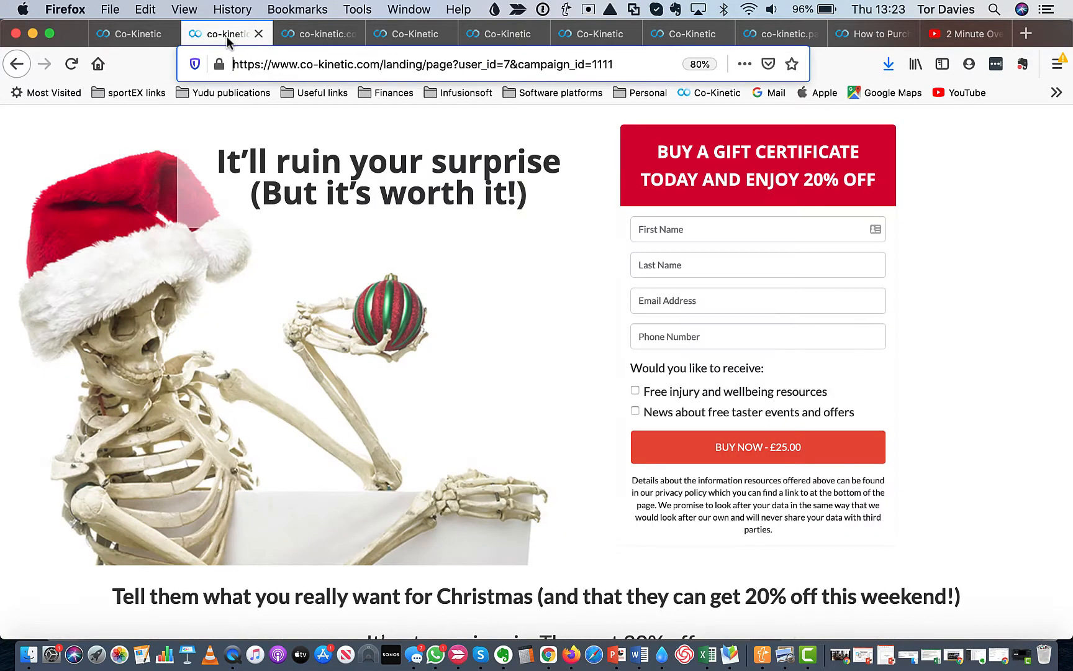
Step: Shift the voucher title slightly to the left using its L/R position setting and save the landing page details
left_click(131, 37)
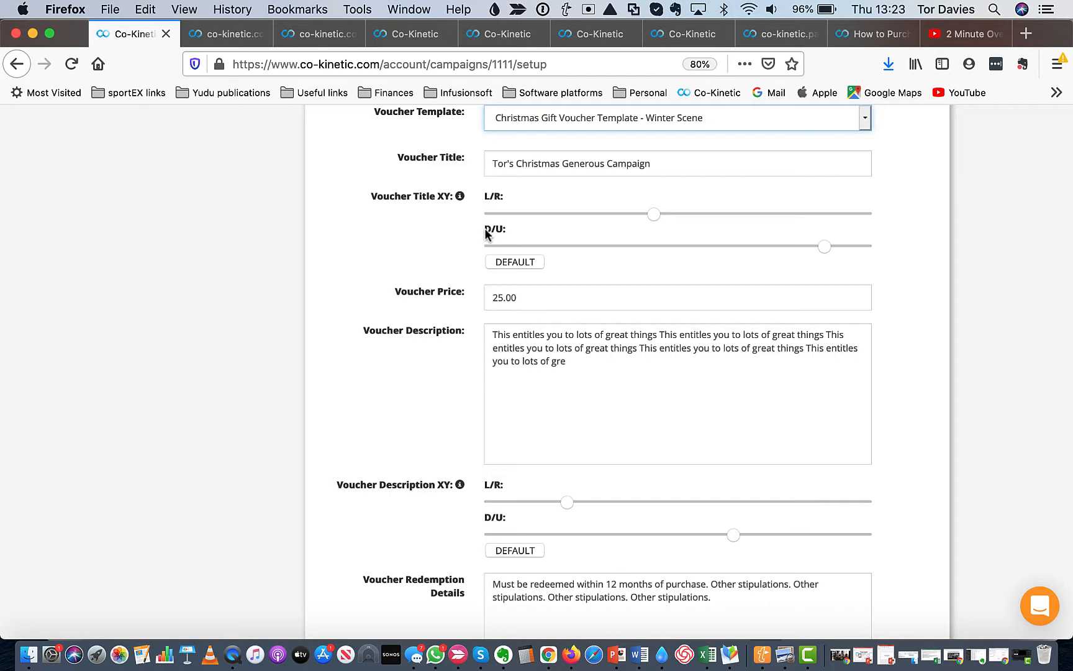
left_click_drag(652, 215, 614, 215)
scroll(614, 215, "down", 1)
scroll(613, 215, "down", 15)
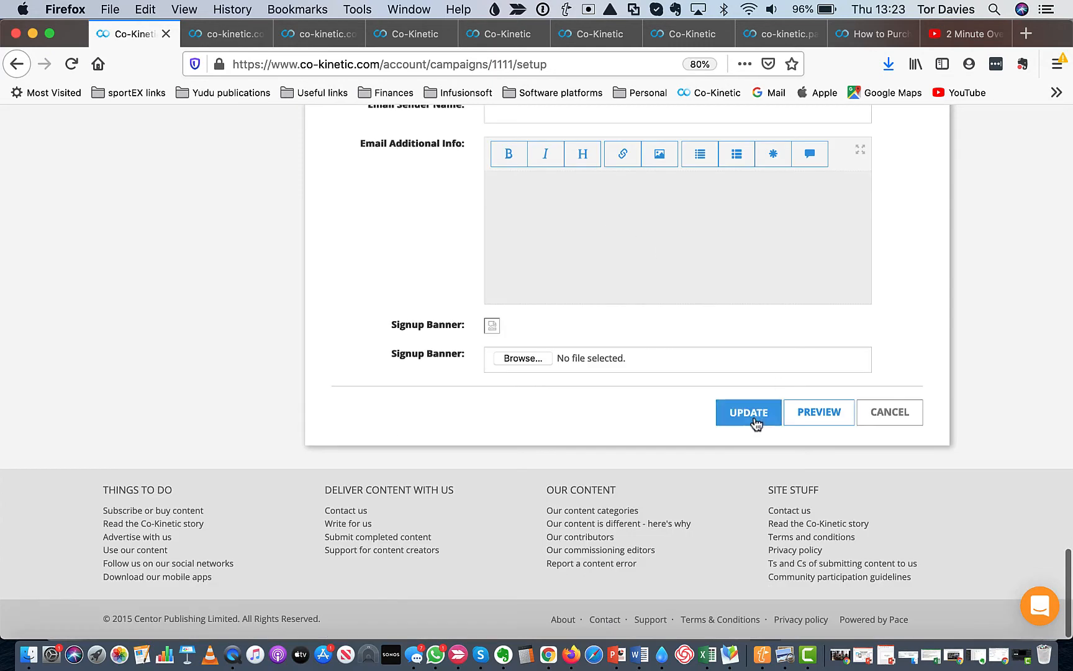
left_click(754, 419)
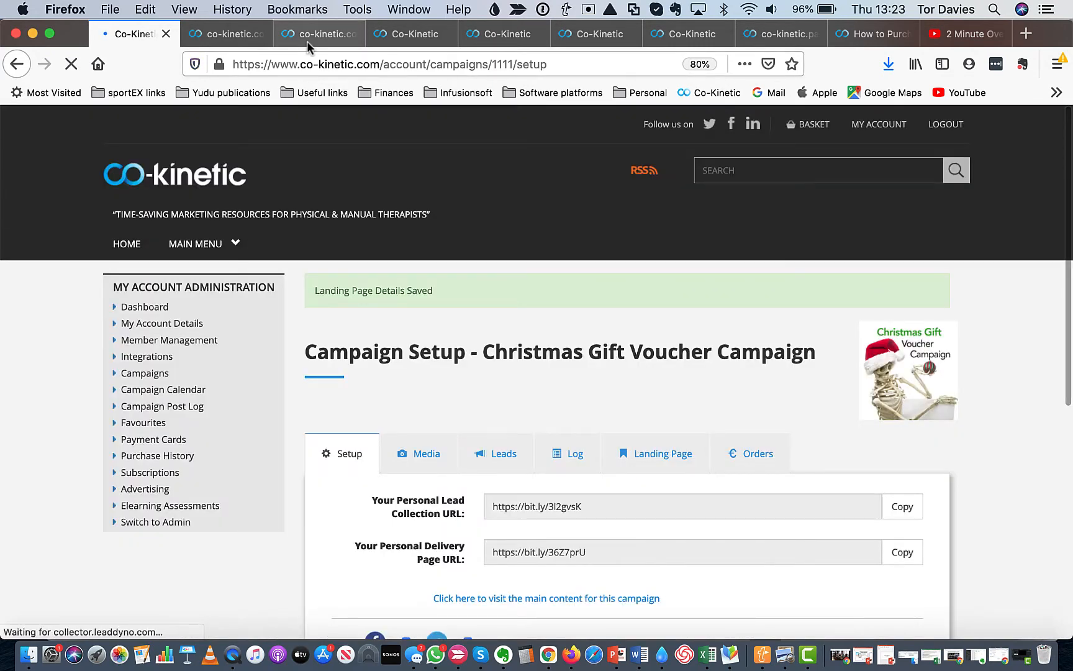
Step: Reload the voucher preview to check the title's placement, and return to the campaign's Voucher Description position settings
left_click(307, 41)
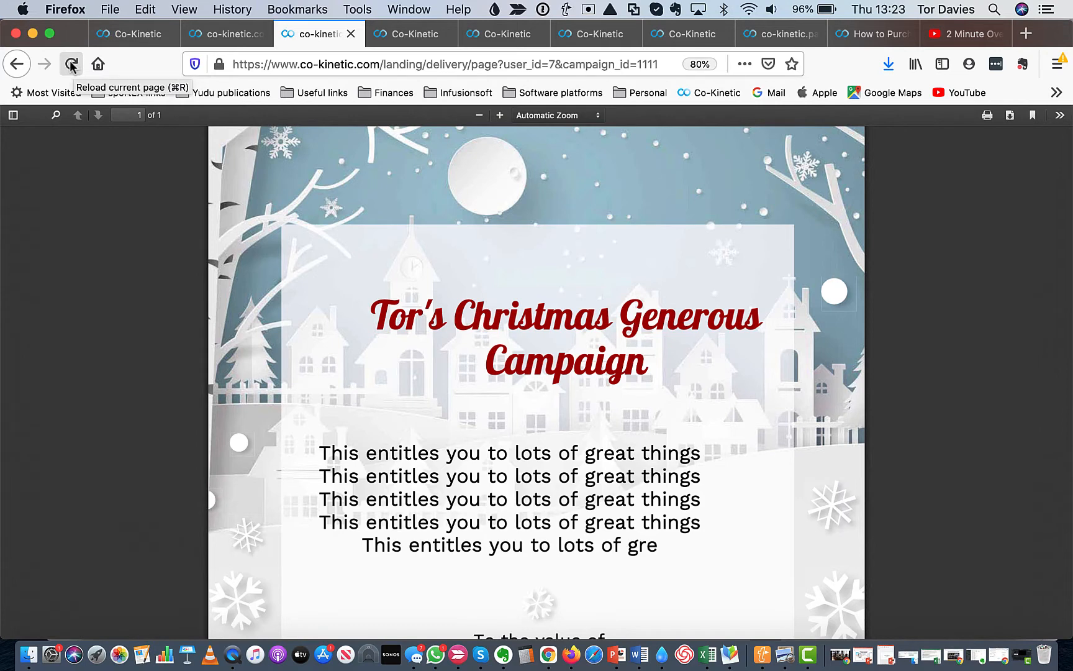
left_click(71, 64)
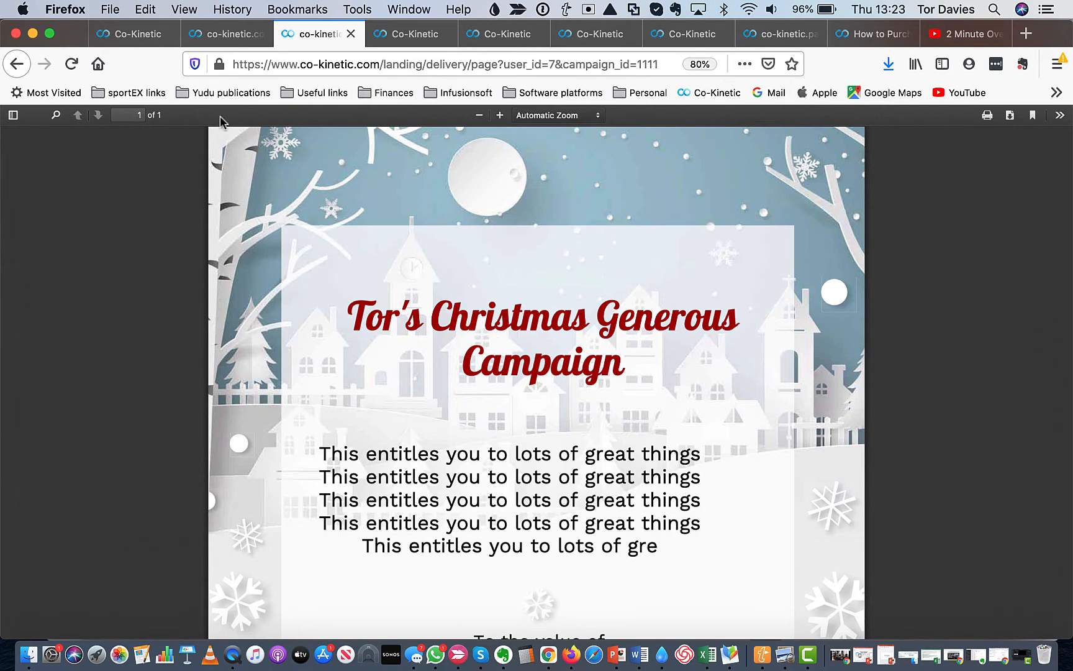
left_click(134, 37)
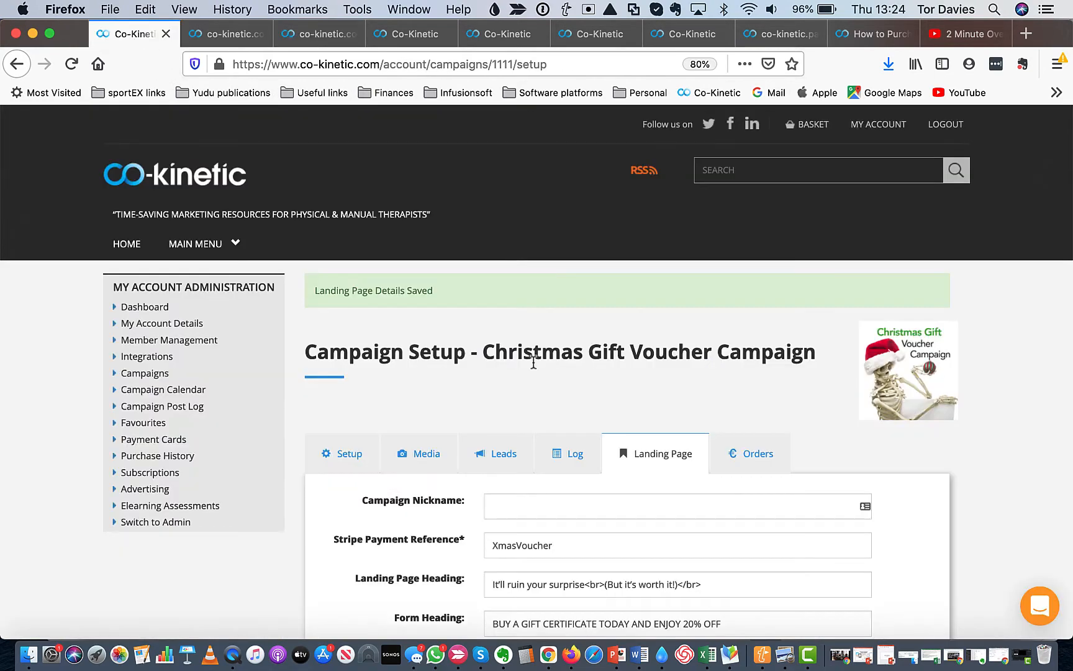
scroll(534, 361, "down", 15)
scroll(533, 361, "down", 15)
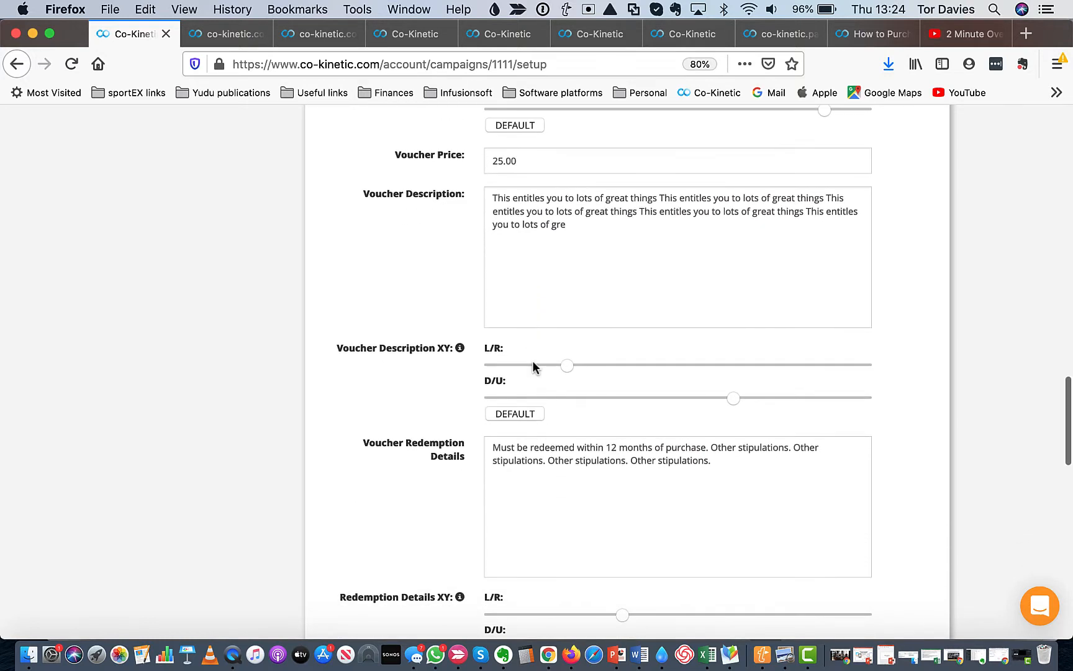
Step: Move the voucher title slightly left and the voucher description right using their L/R position settings, and save the landing page details
scroll(533, 367, "down", 1)
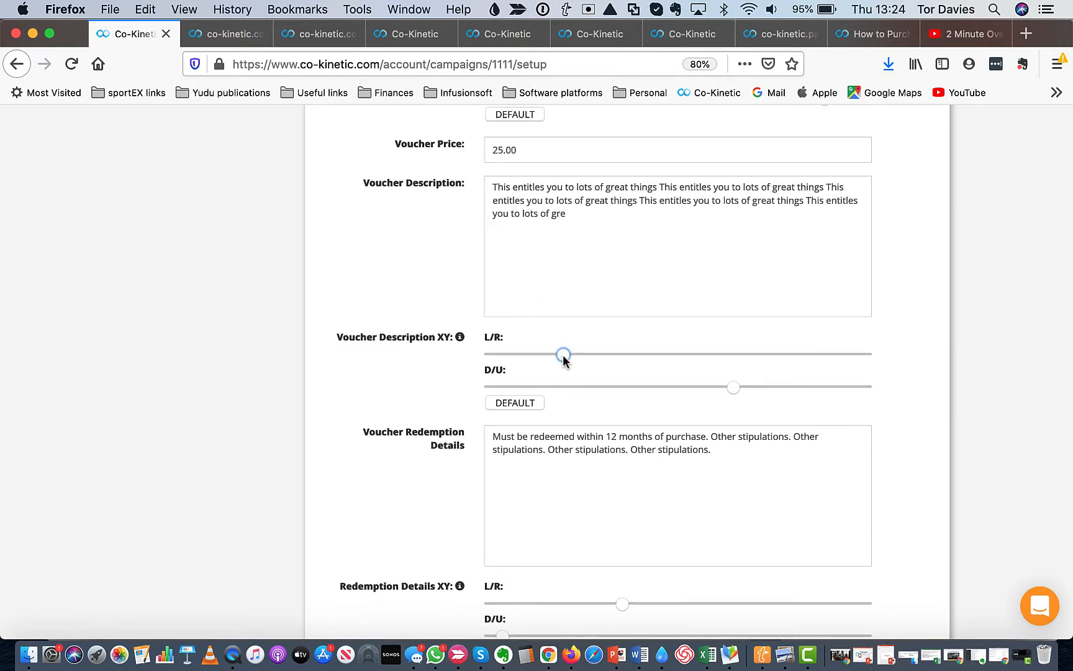
scroll(561, 355, "down", 6)
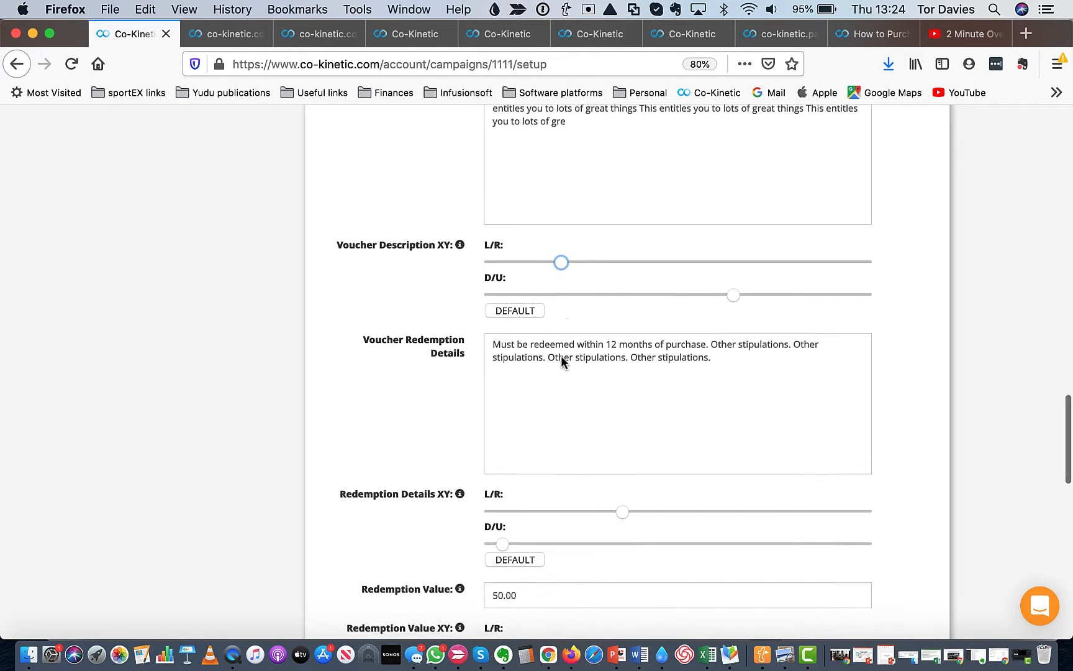
scroll(561, 357, "up", 10)
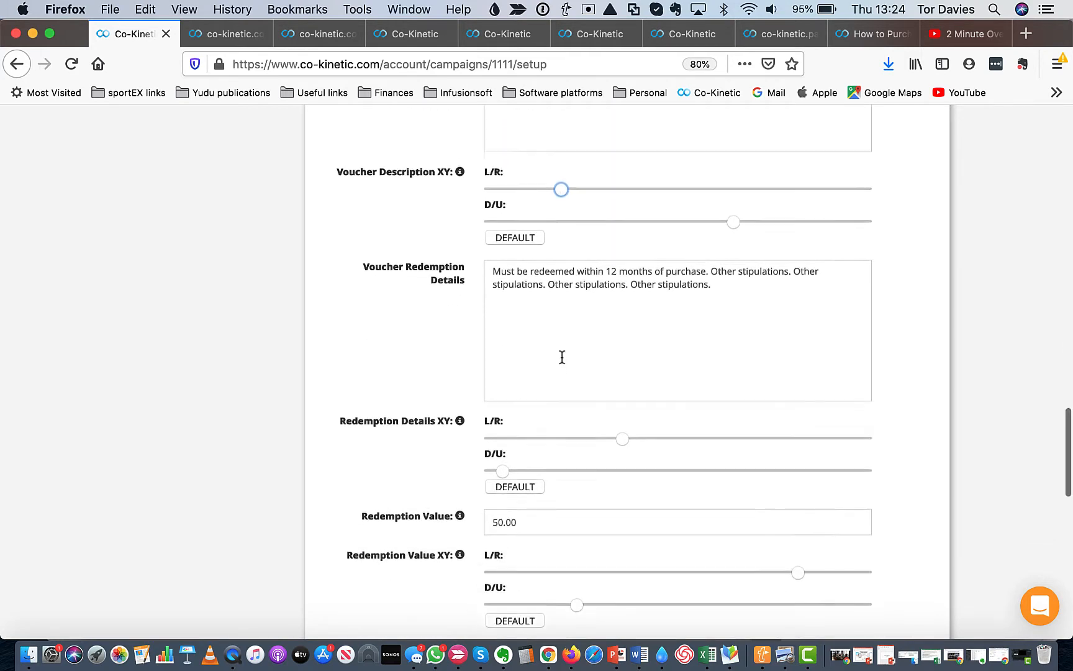
scroll(561, 358, "up", 4)
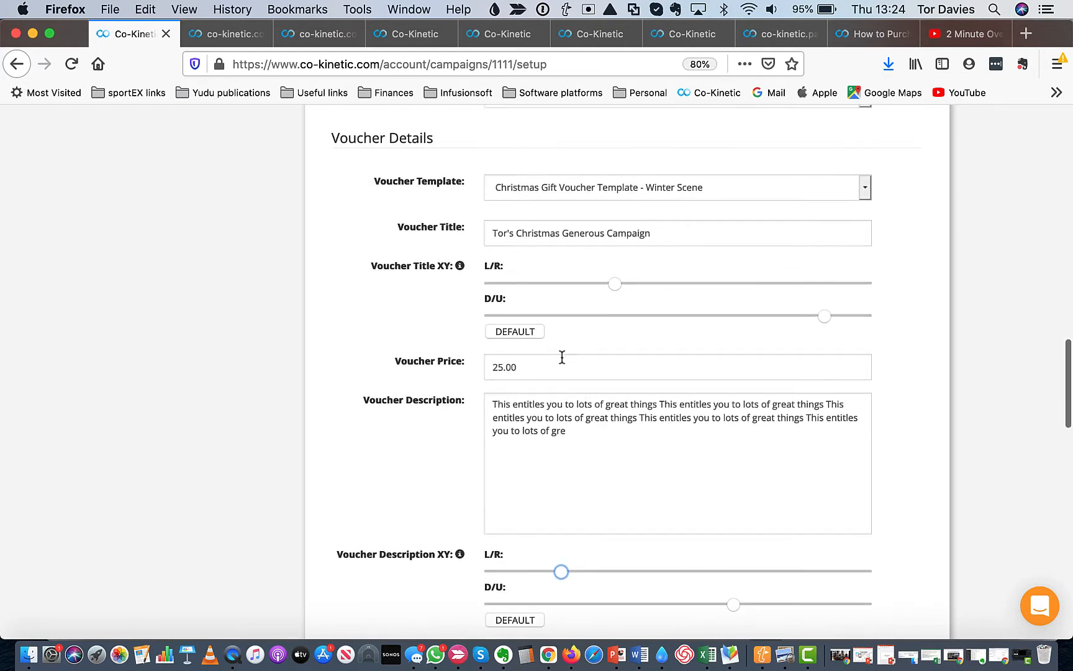
left_click_drag(617, 284, 609, 283)
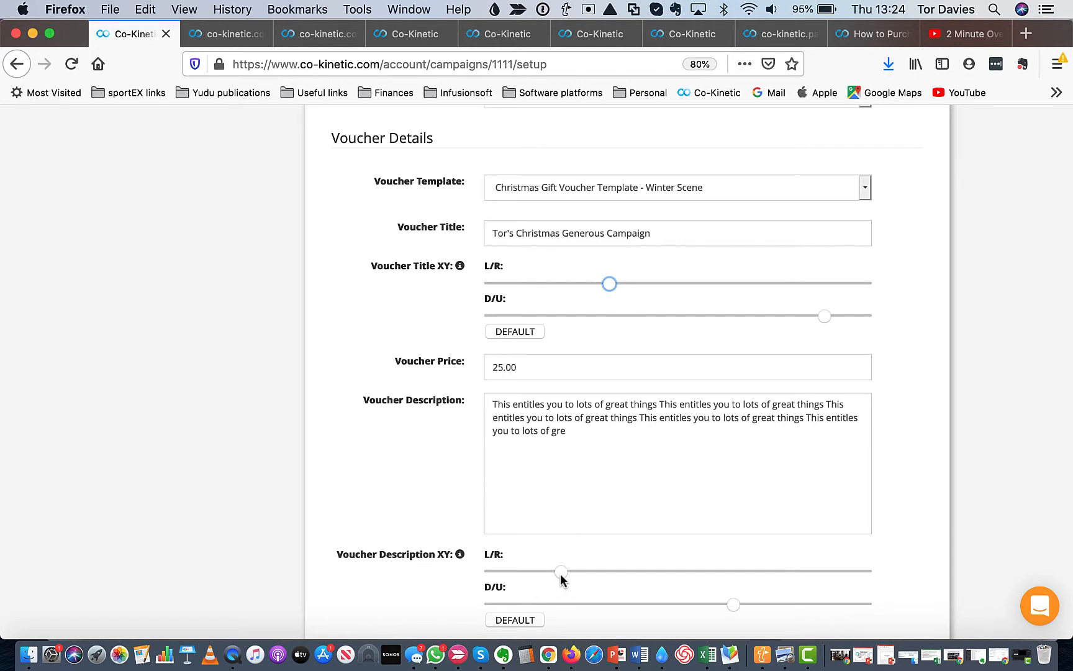
left_click_drag(560, 575, 600, 575)
scroll(600, 573, "down", 20)
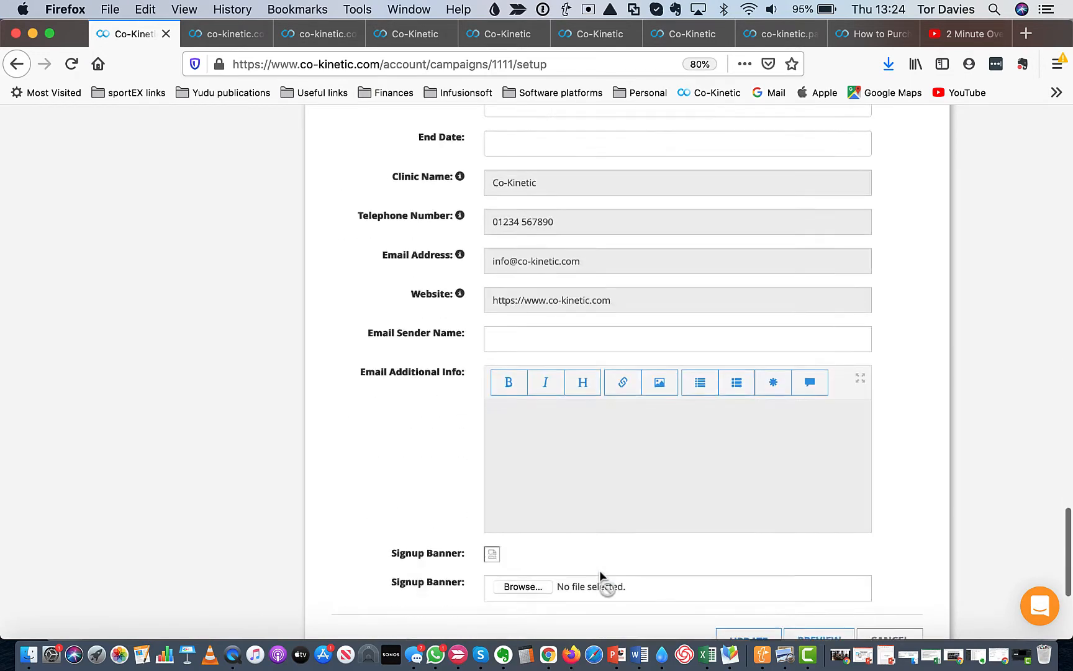
left_click(738, 533)
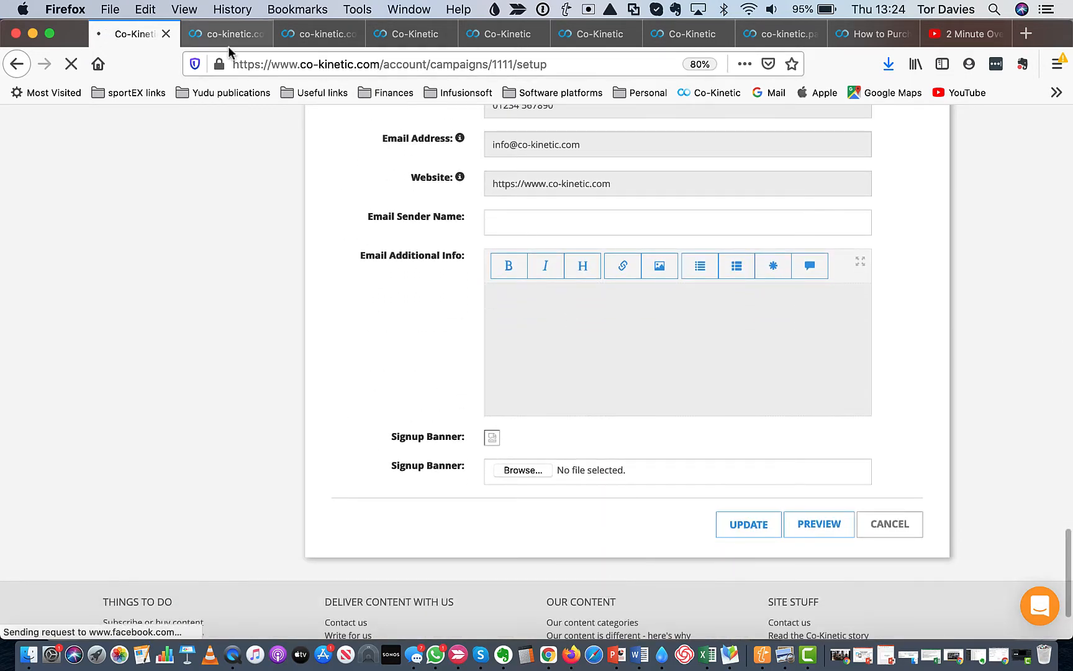
Step: Reload the voucher preview to check the title and description placement, and return to the position settings in the campaign's landing page setup
left_click(307, 45)
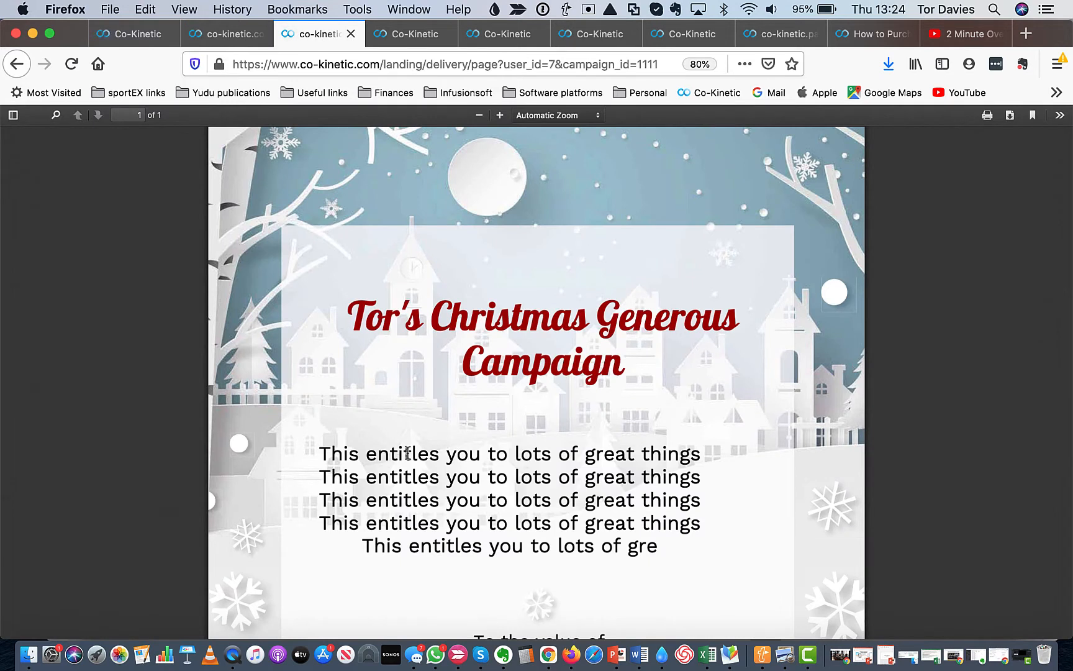
left_click(70, 65)
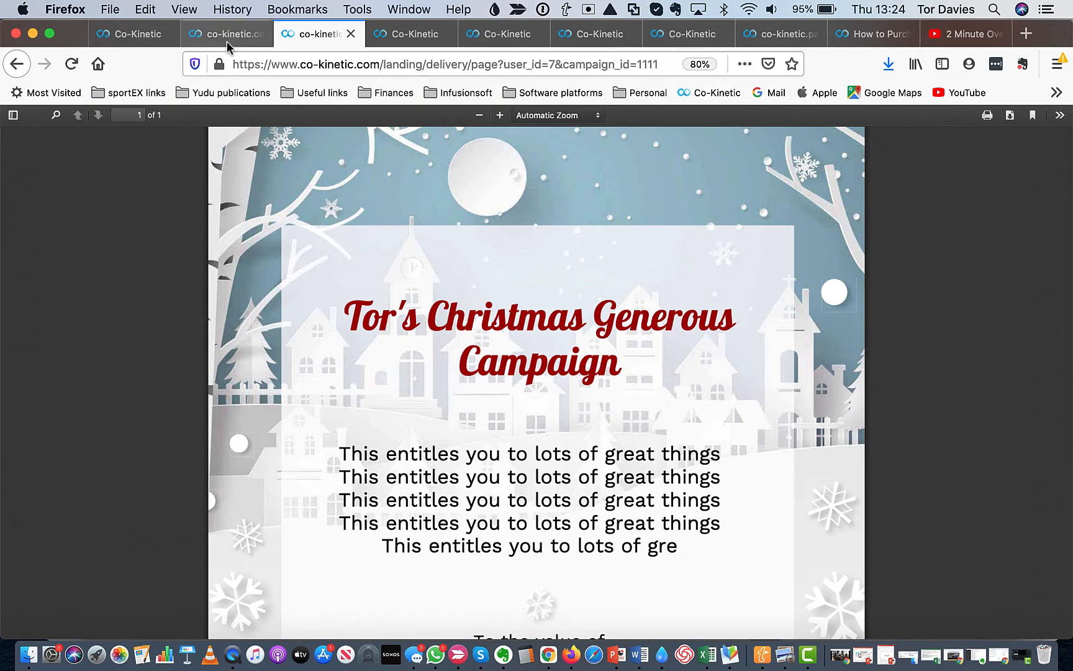
left_click(135, 40)
scroll(497, 441, "down", 3)
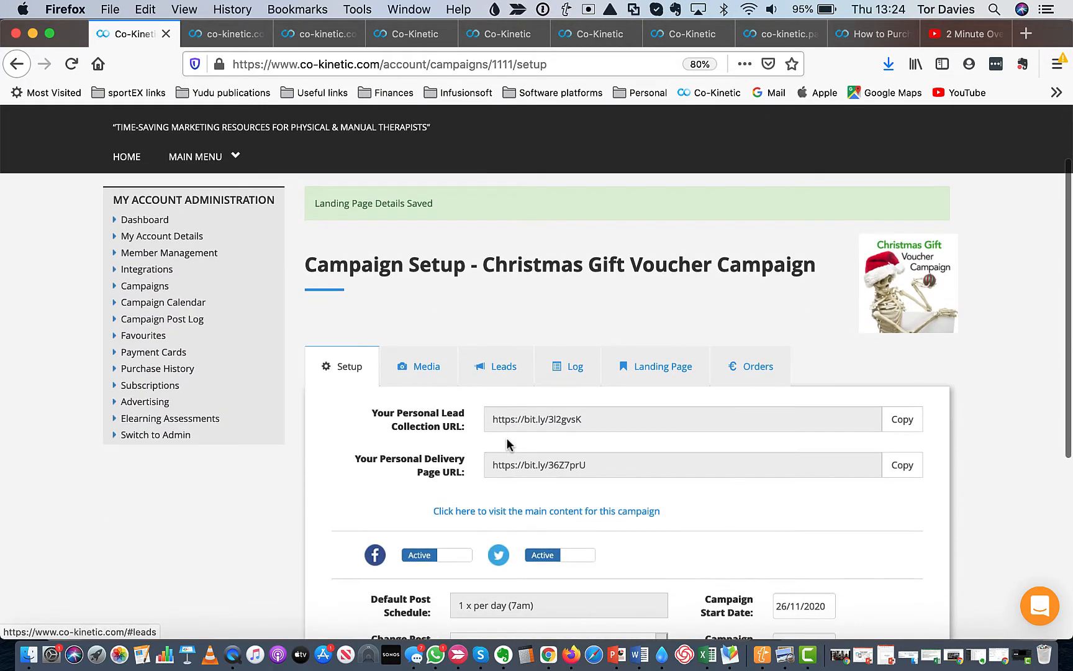
left_click(651, 371)
scroll(650, 371, "down", 20)
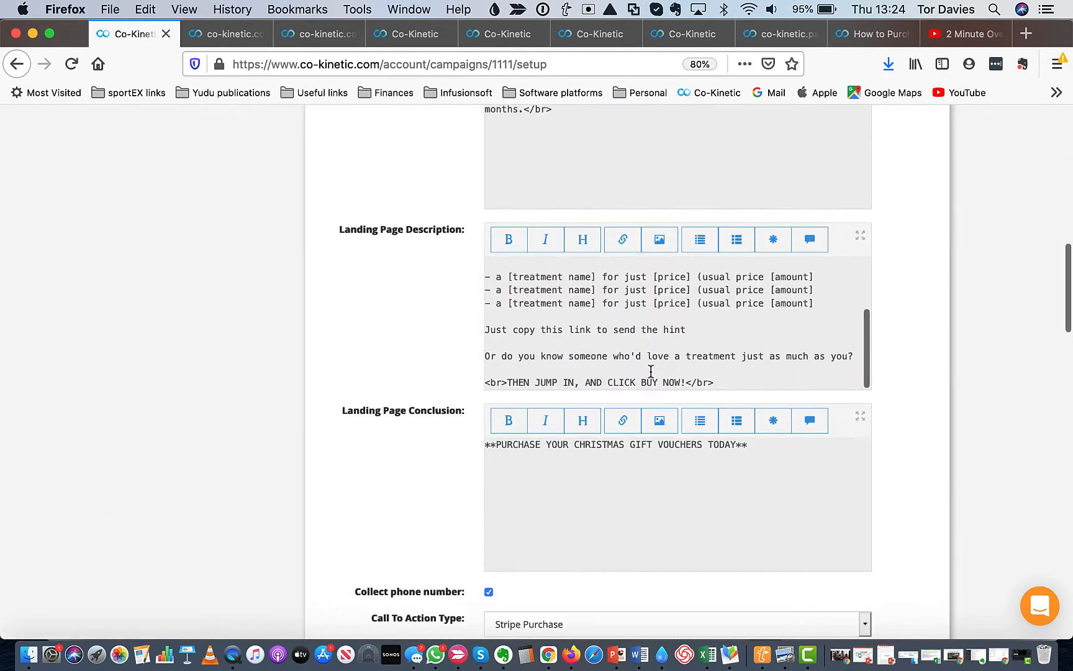
scroll(650, 371, "down", 15)
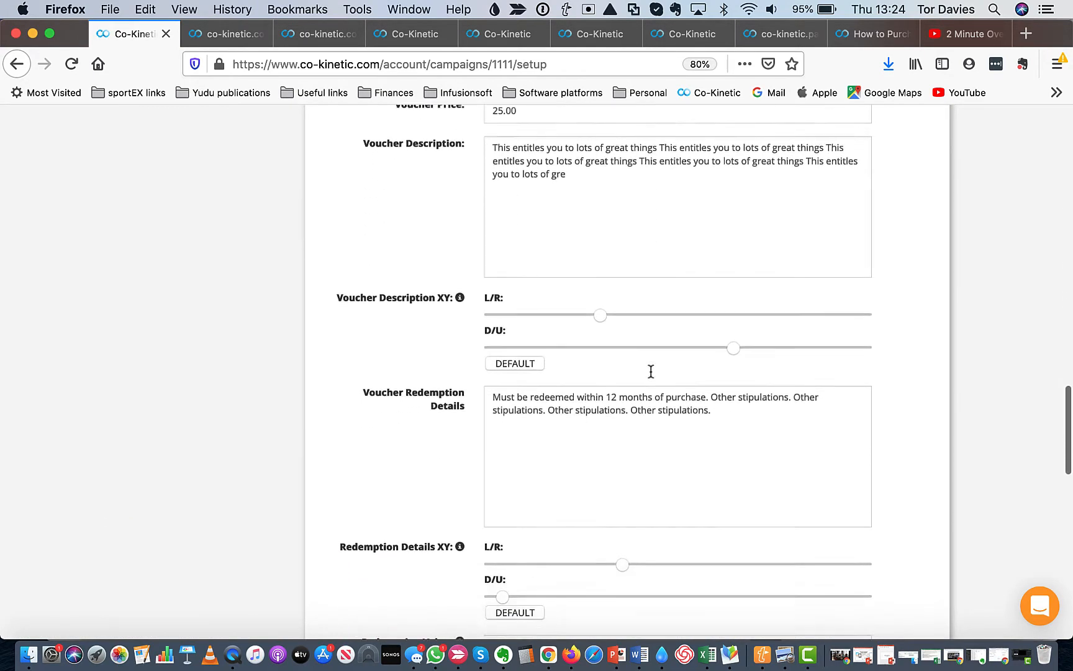
Step: Shift the voucher description further right with its L/R position setting and save the landing page details
scroll(650, 371, "up", 5)
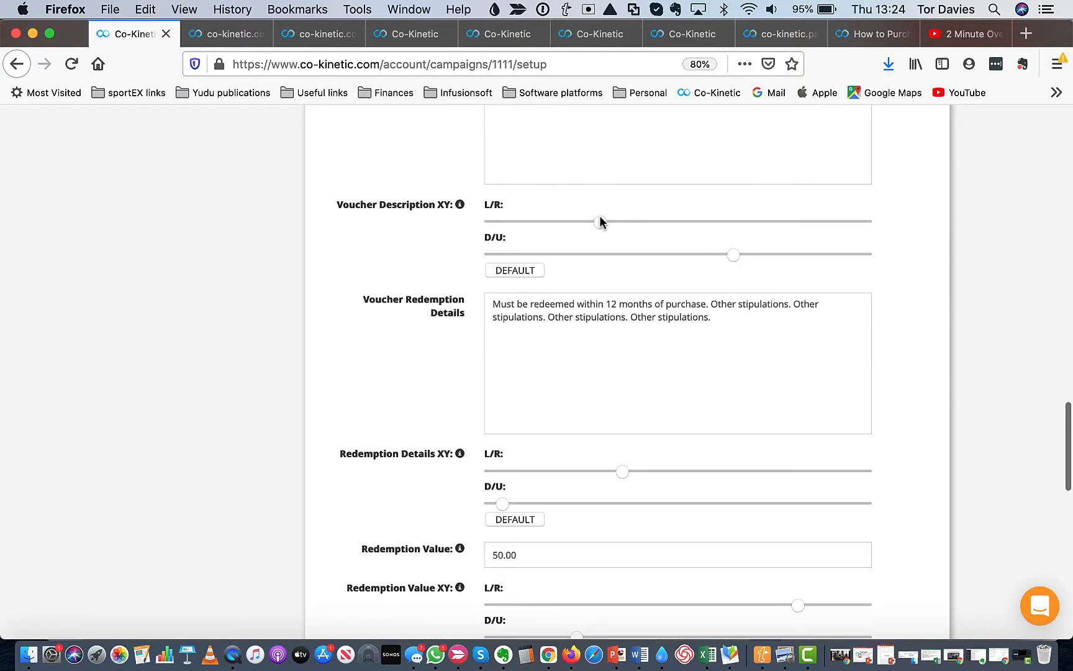
left_click(600, 223)
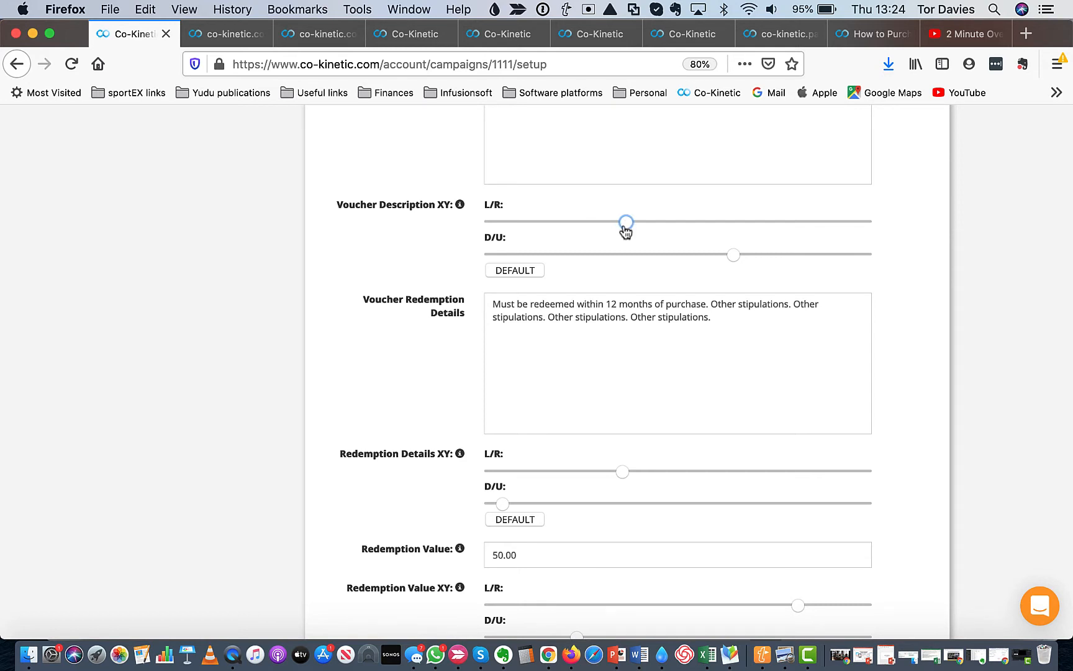
scroll(434, 268, "up", 1)
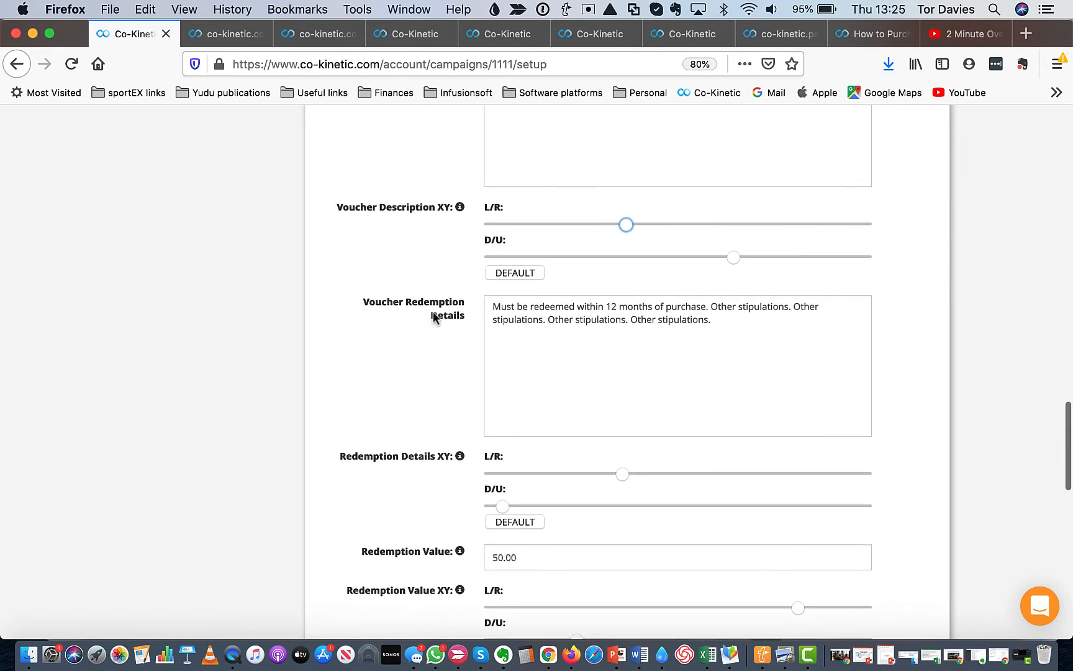
scroll(391, 305, "down", 8)
scroll(391, 304, "down", 6)
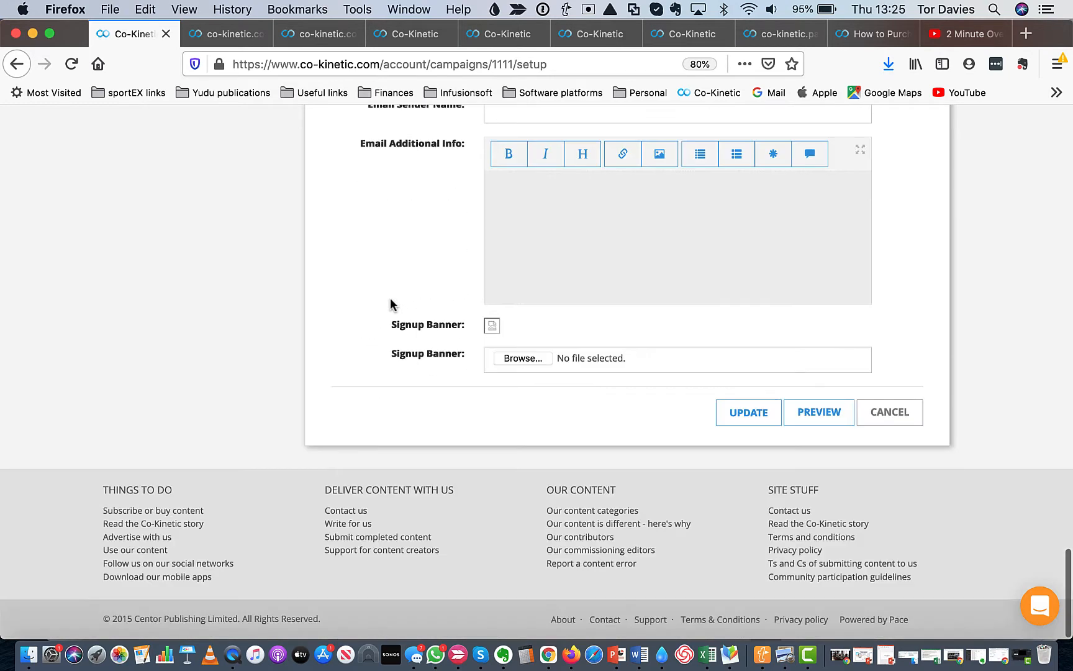
left_click(757, 415)
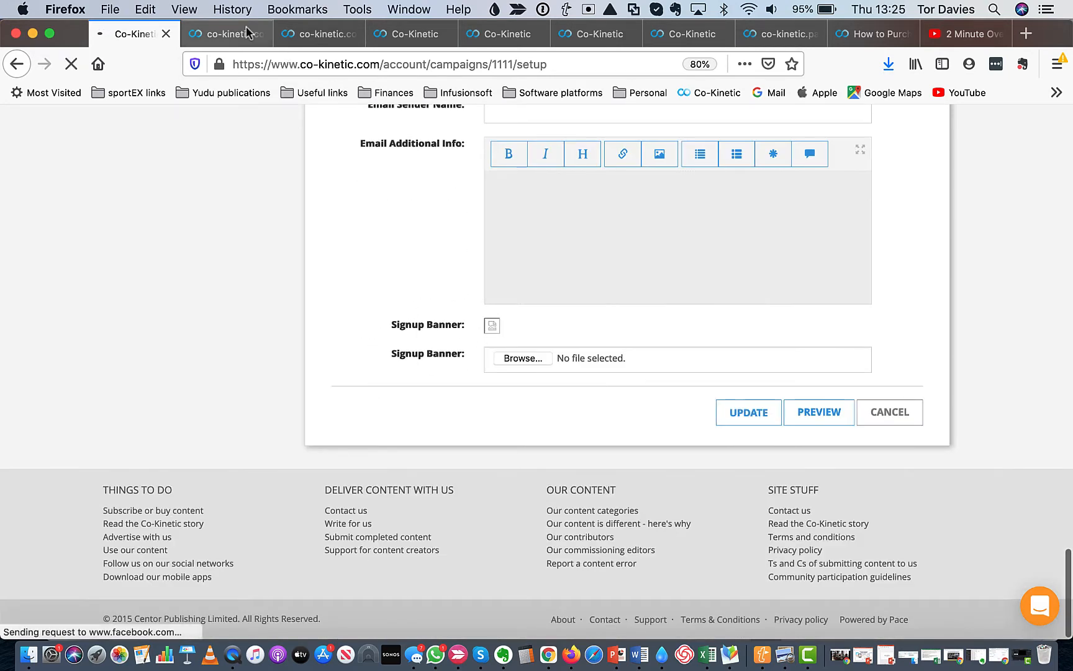
Step: Reload the voucher preview and check the placement of the description, voucher value and redemption details
left_click(319, 36)
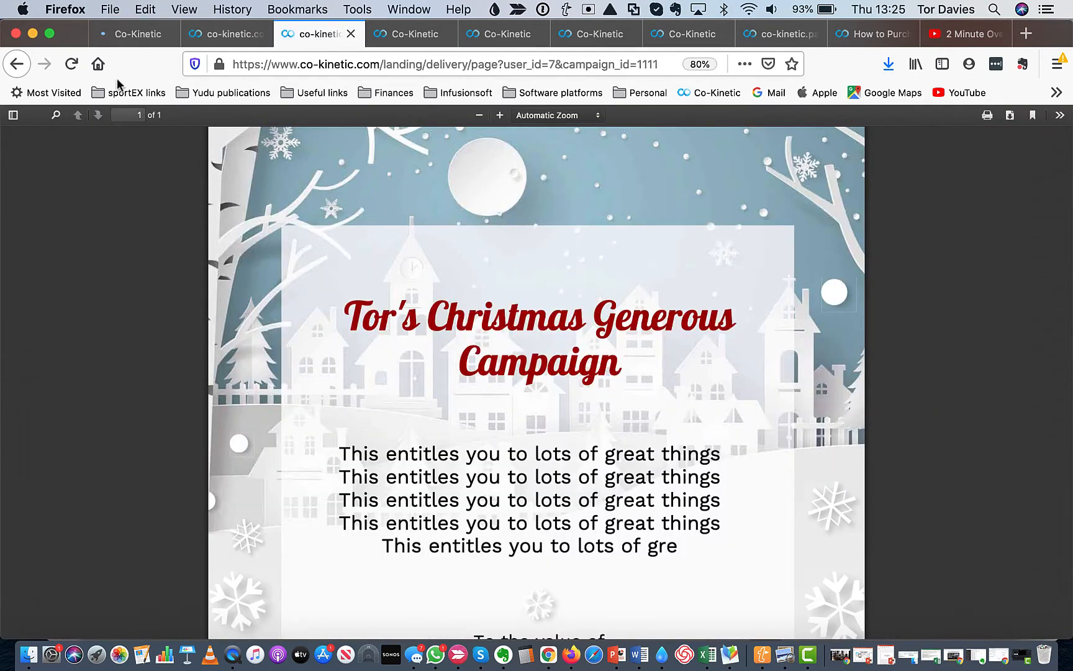
left_click(72, 67)
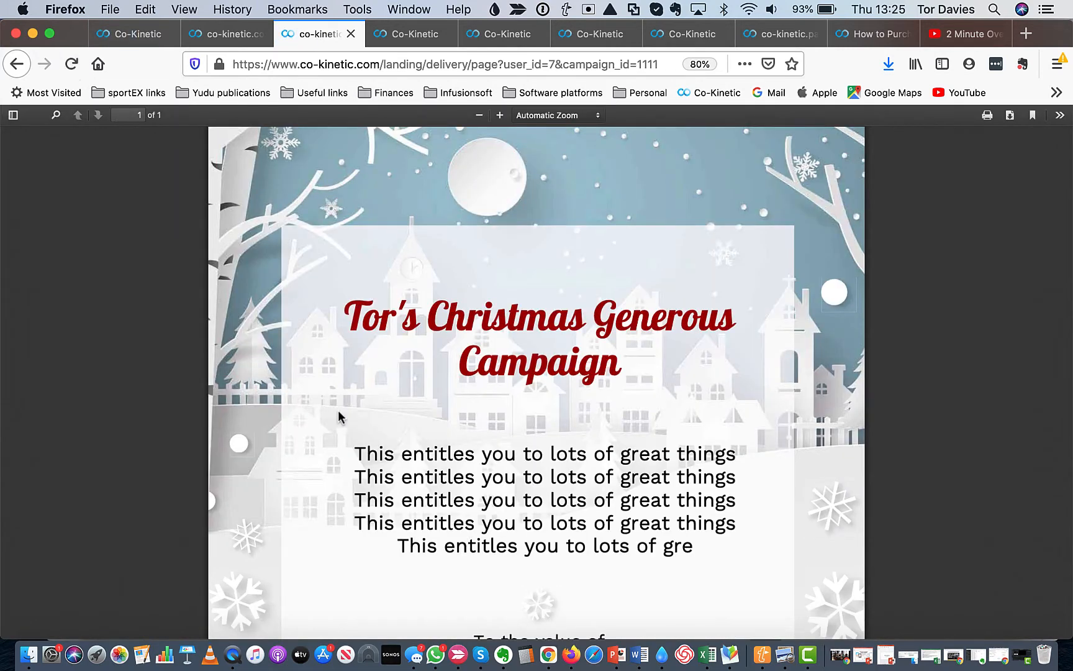
scroll(602, 482, "down", 4)
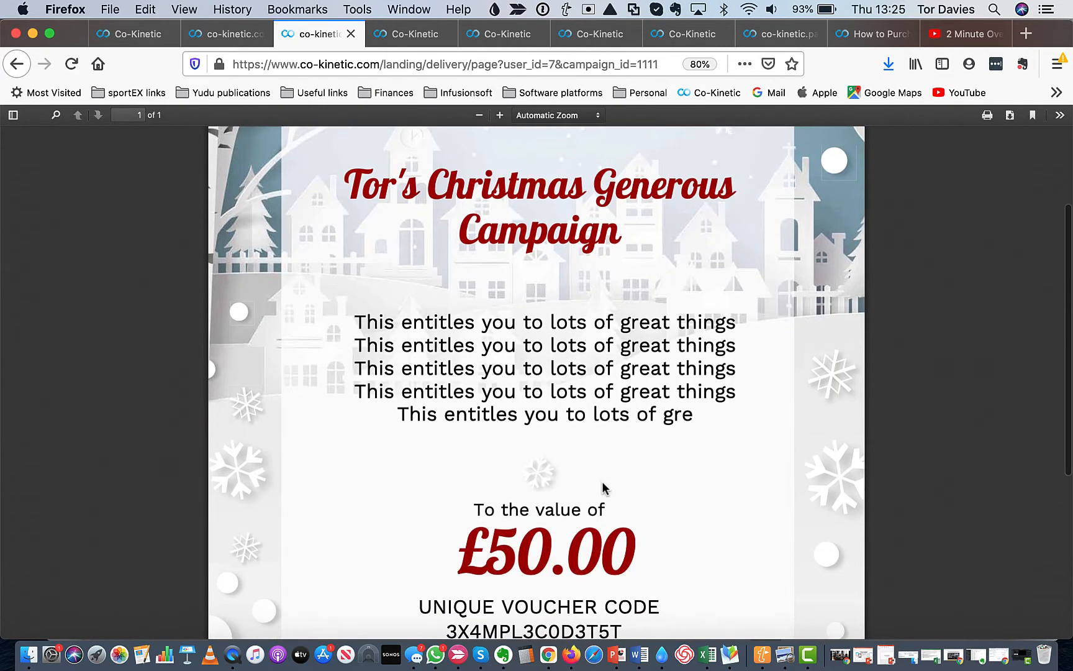
scroll(604, 487, "down", 2)
scroll(603, 487, "down", 4)
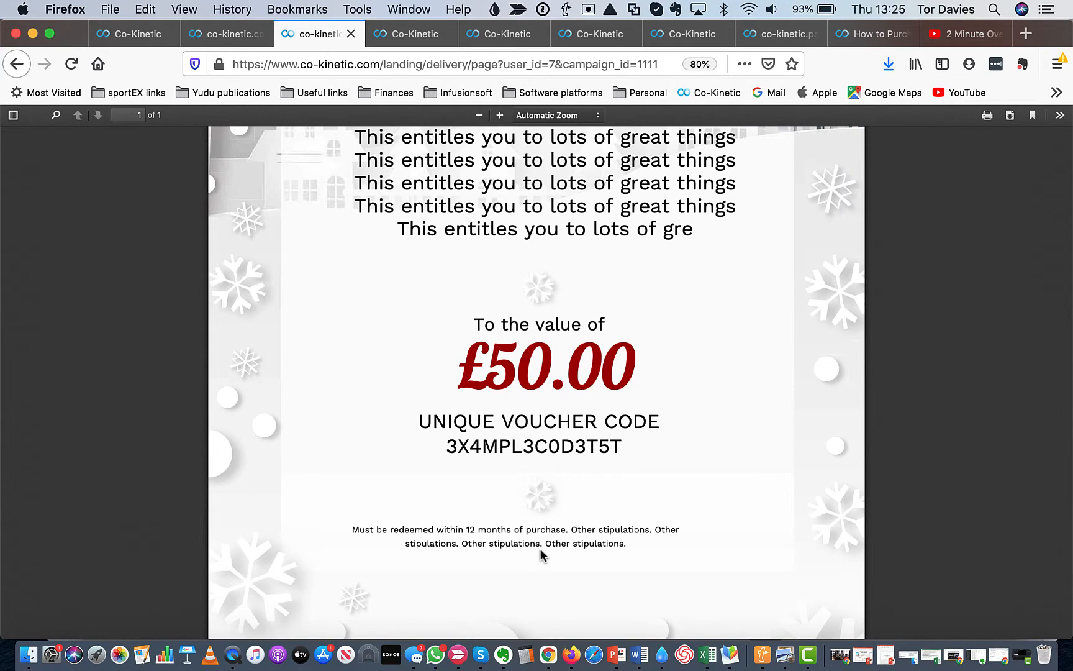
Step: Shift the redemption details text to the right with its L/R position setting on the campaign's landing page, and save the details
left_click(125, 34)
scroll(587, 410, "down", 3)
scroll(587, 410, "down", 10)
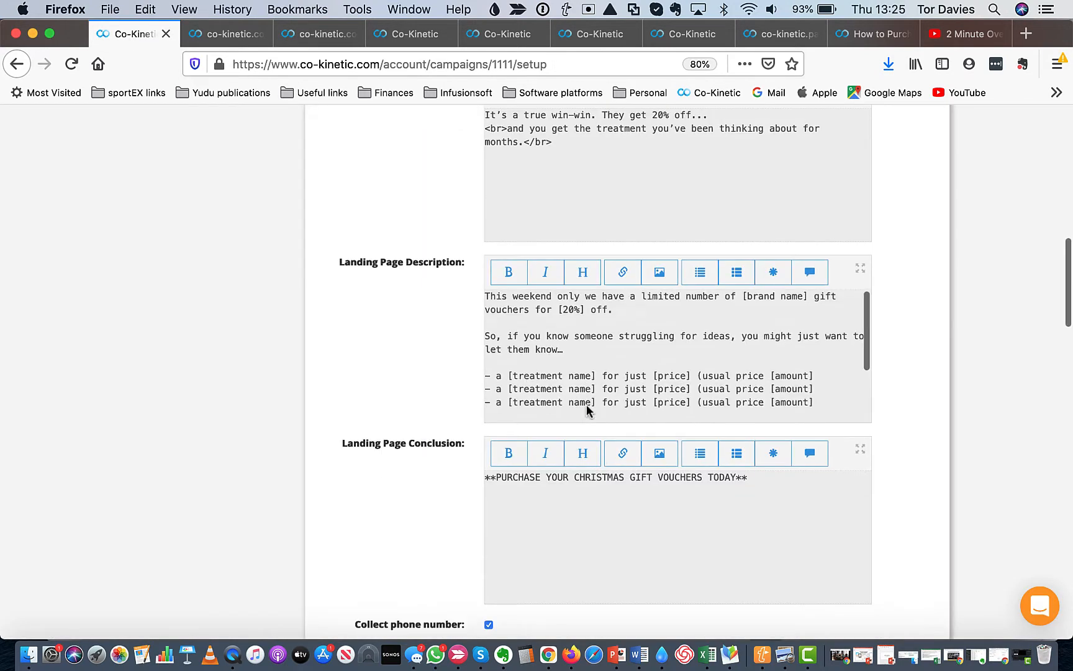
scroll(586, 411, "down", 15)
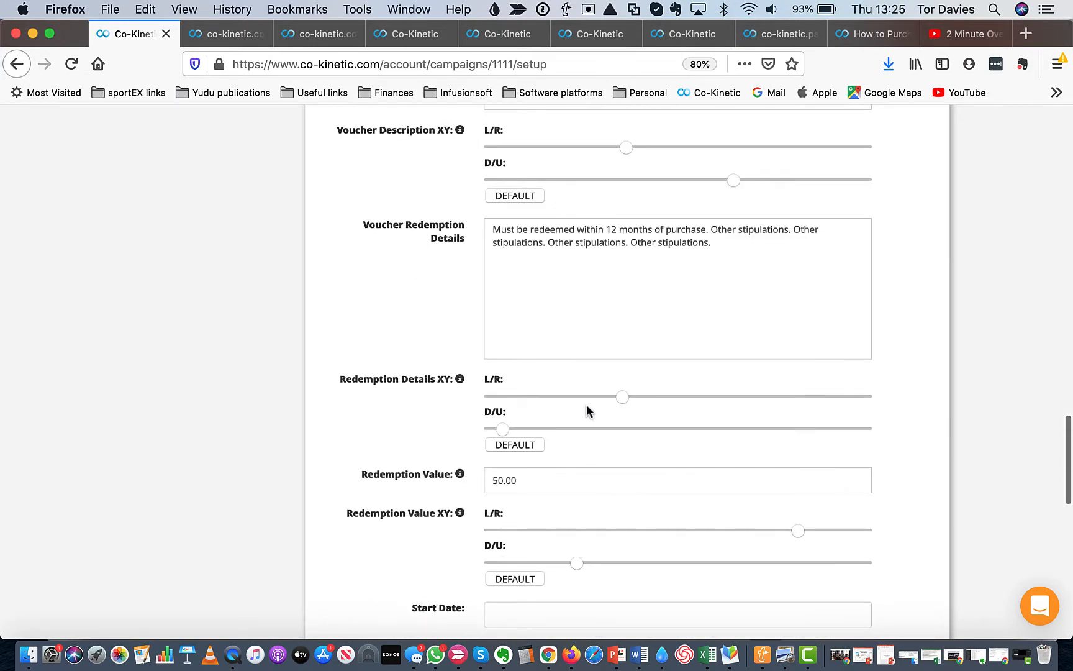
scroll(587, 411, "down", 1)
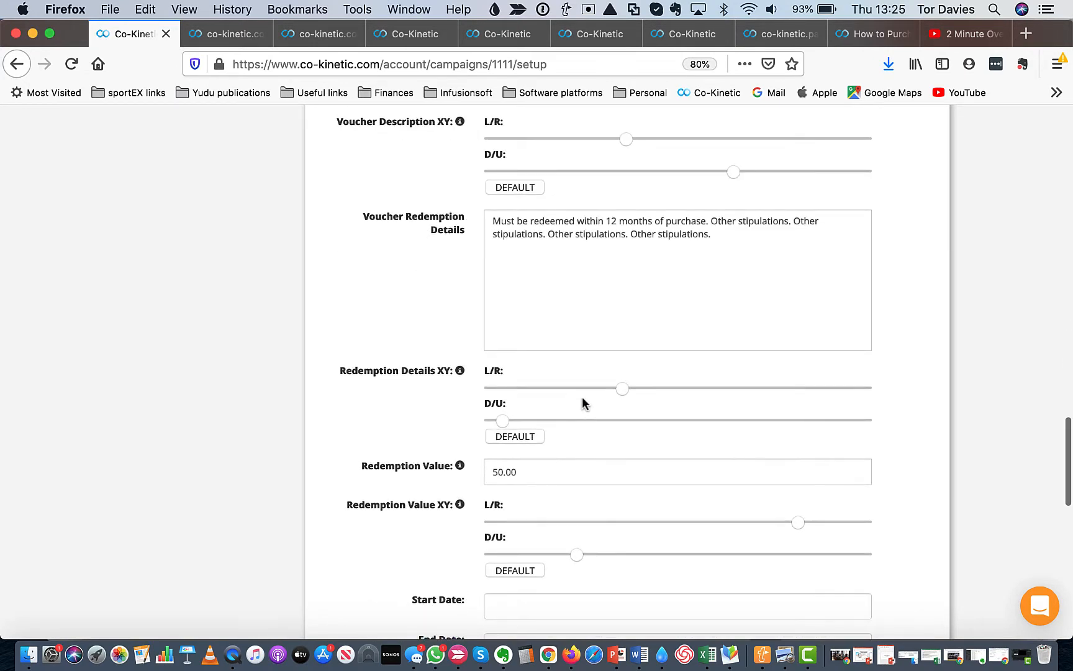
left_click_drag(655, 391, 660, 390)
scroll(397, 405, "down", 15)
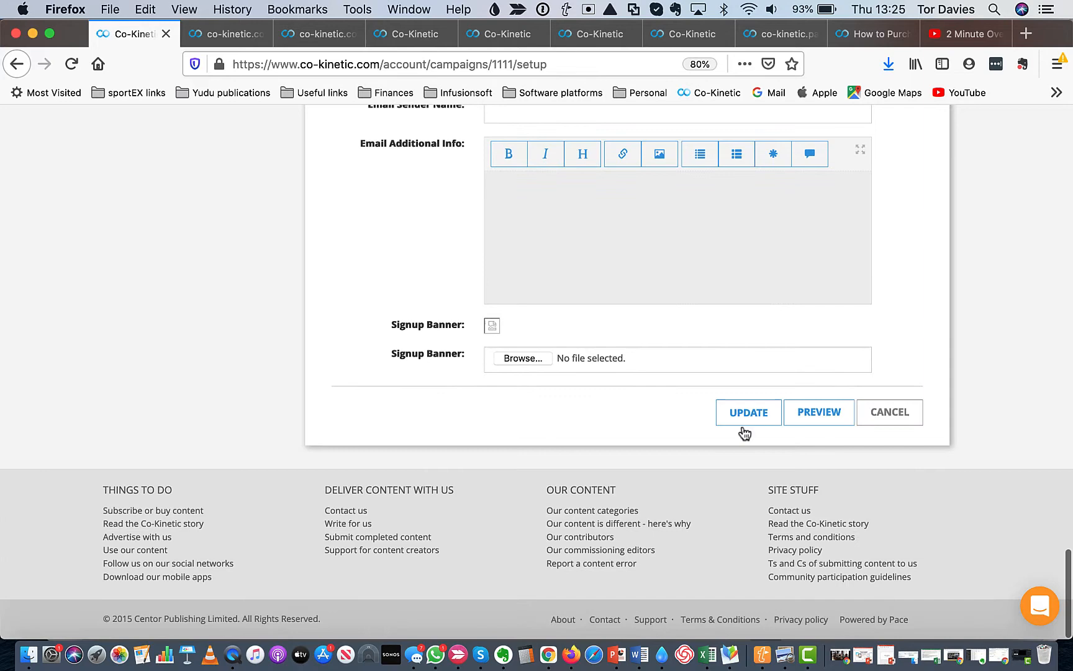
left_click(743, 426)
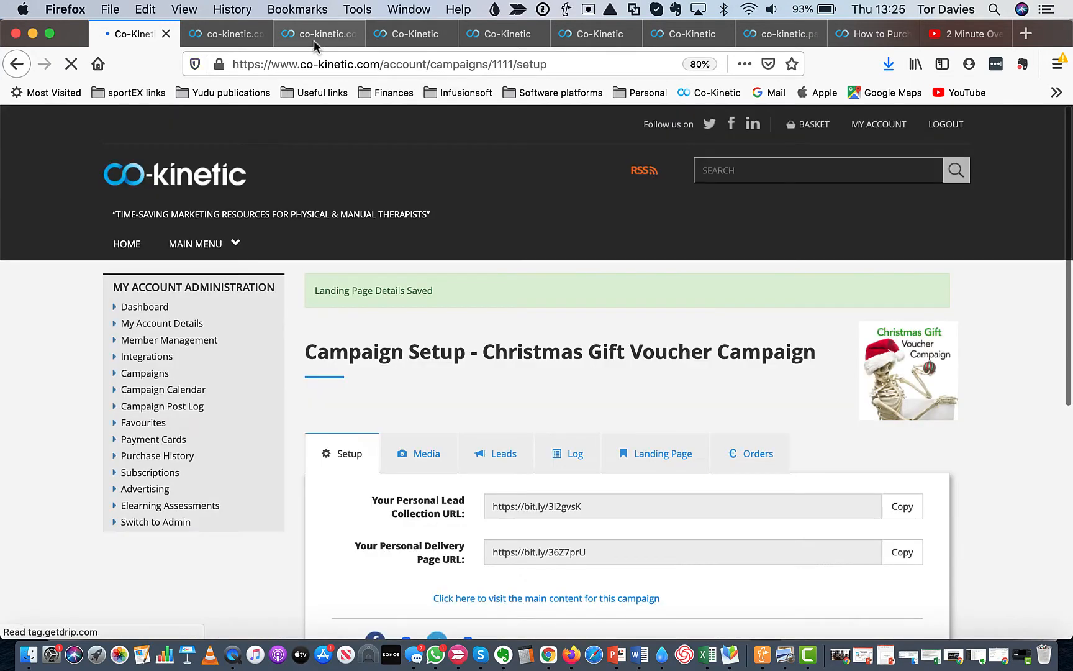
Step: Reload the voucher preview and review the whole voucher from title to redemption details, highlighting the unique voucher code
left_click(314, 40)
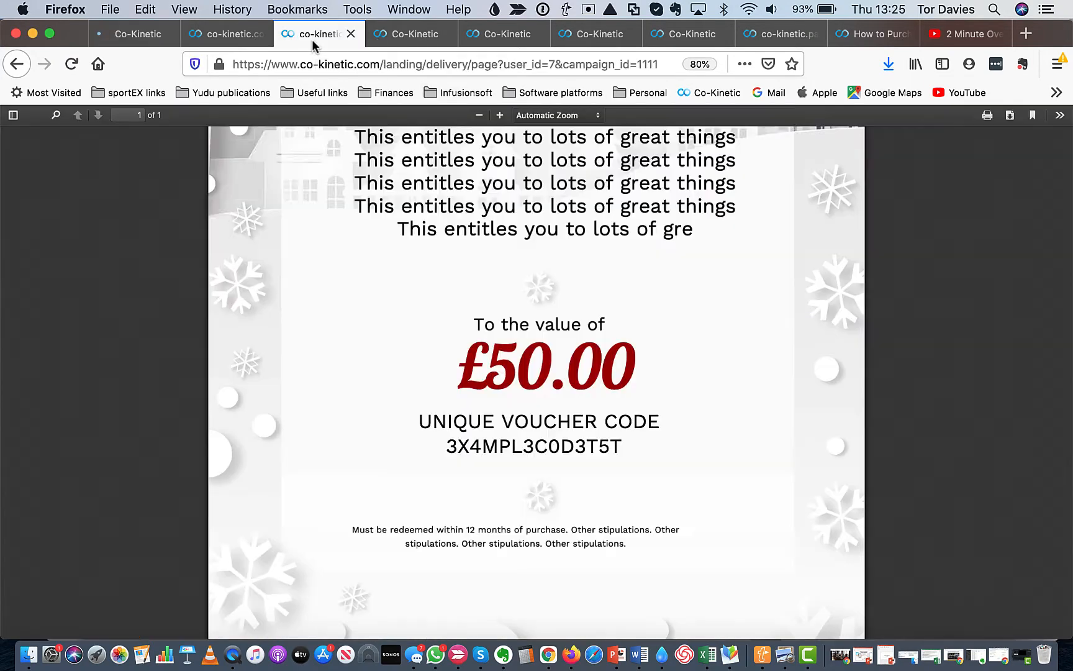
left_click(72, 65)
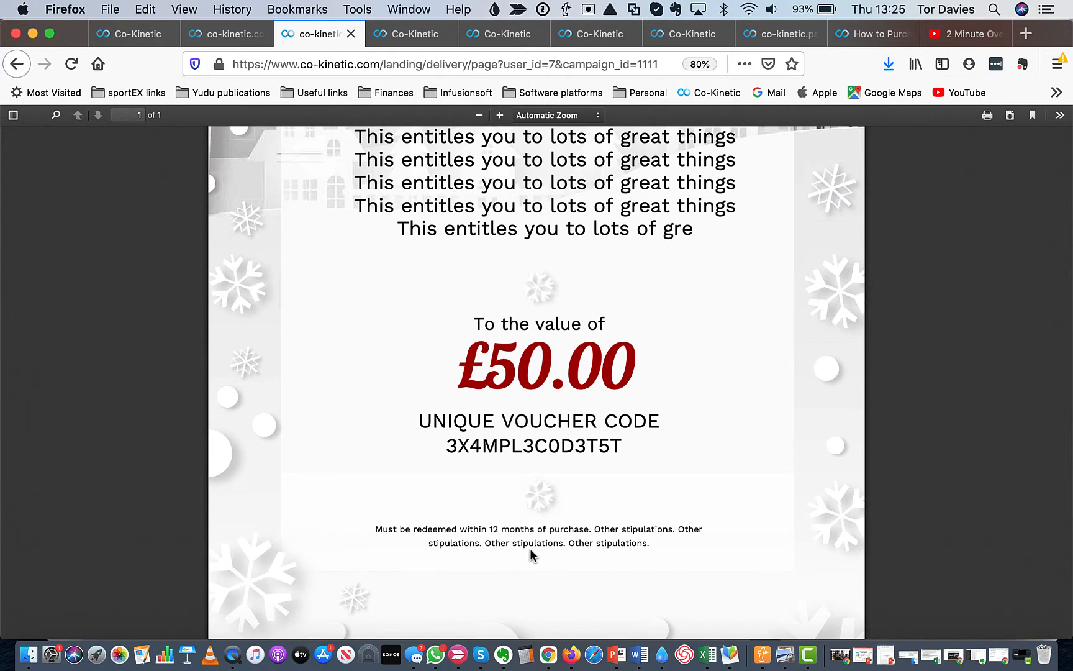
scroll(530, 547, "up", 5)
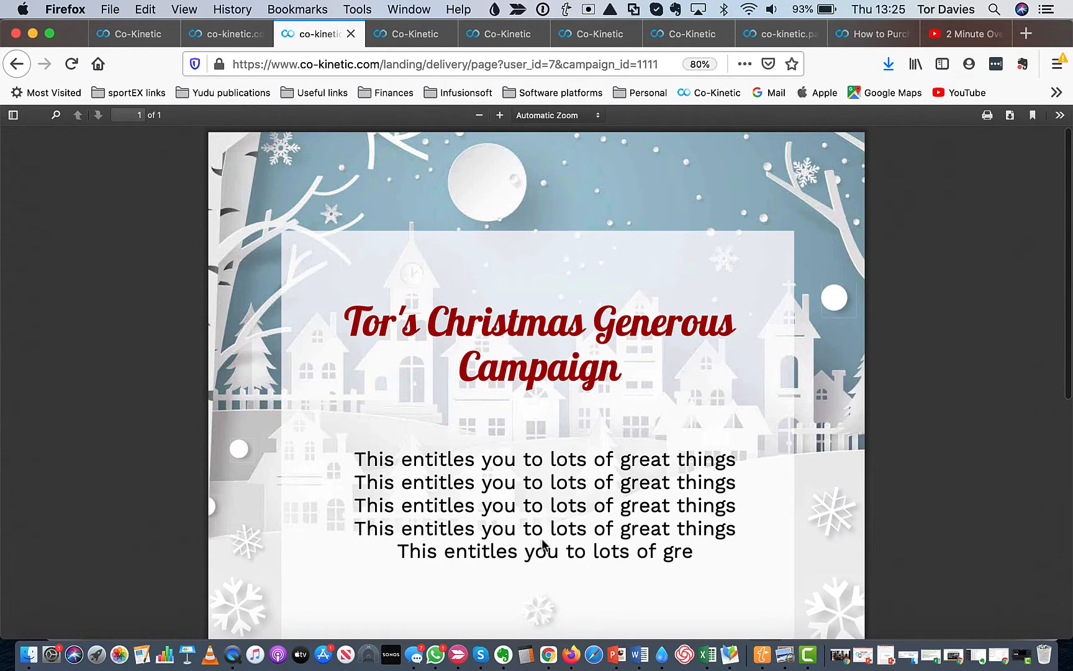
scroll(513, 524, "down", 2)
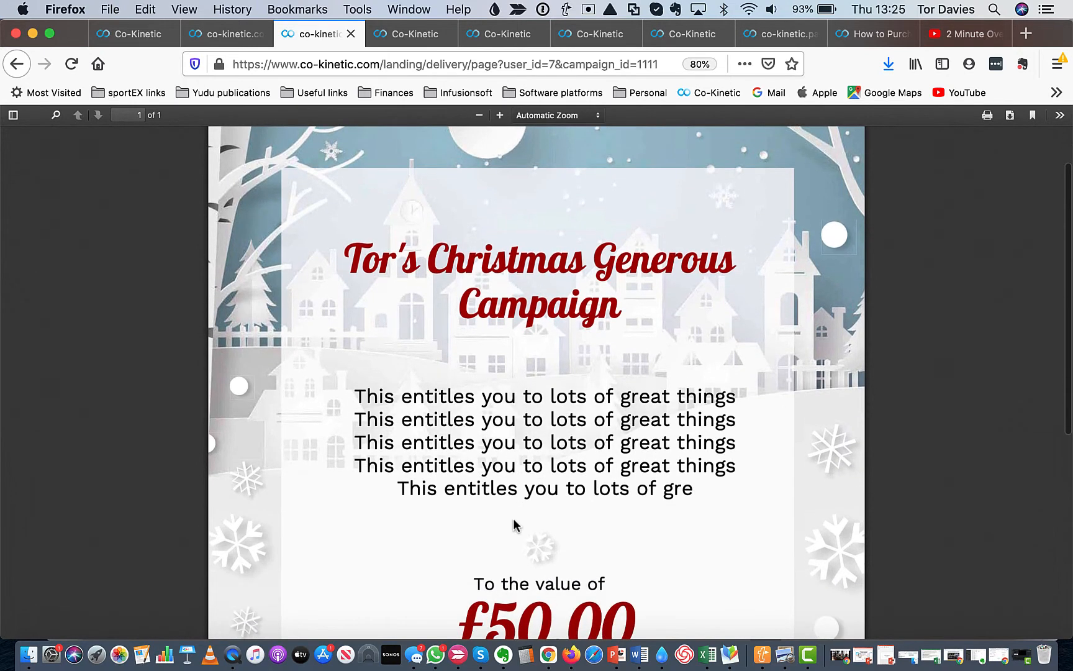
scroll(513, 525, "down", 2)
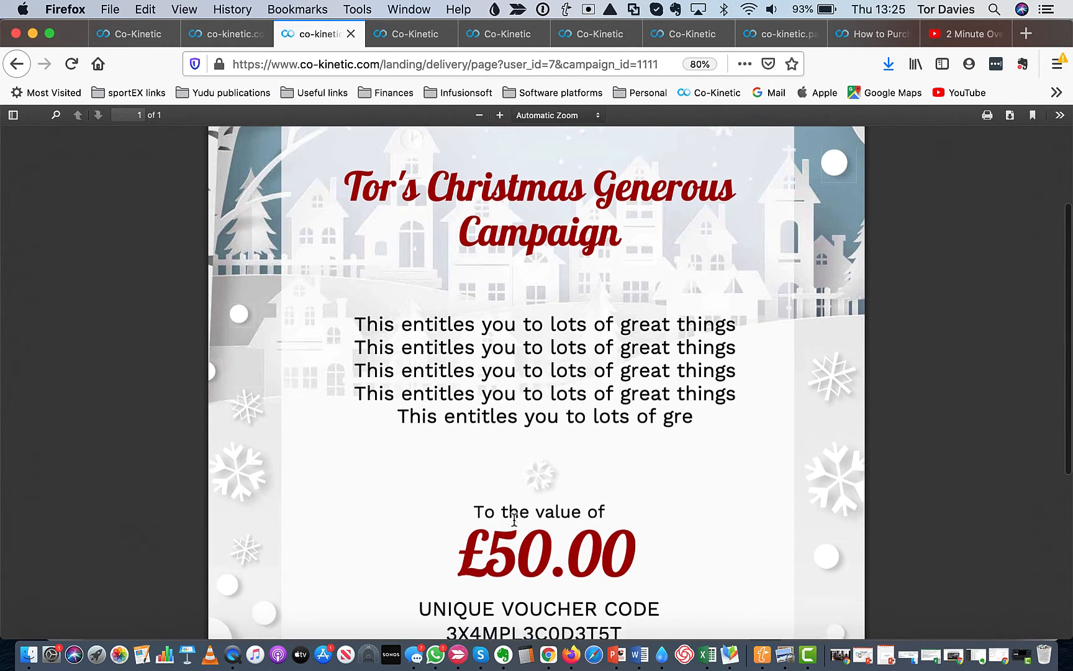
scroll(513, 520, "down", 3)
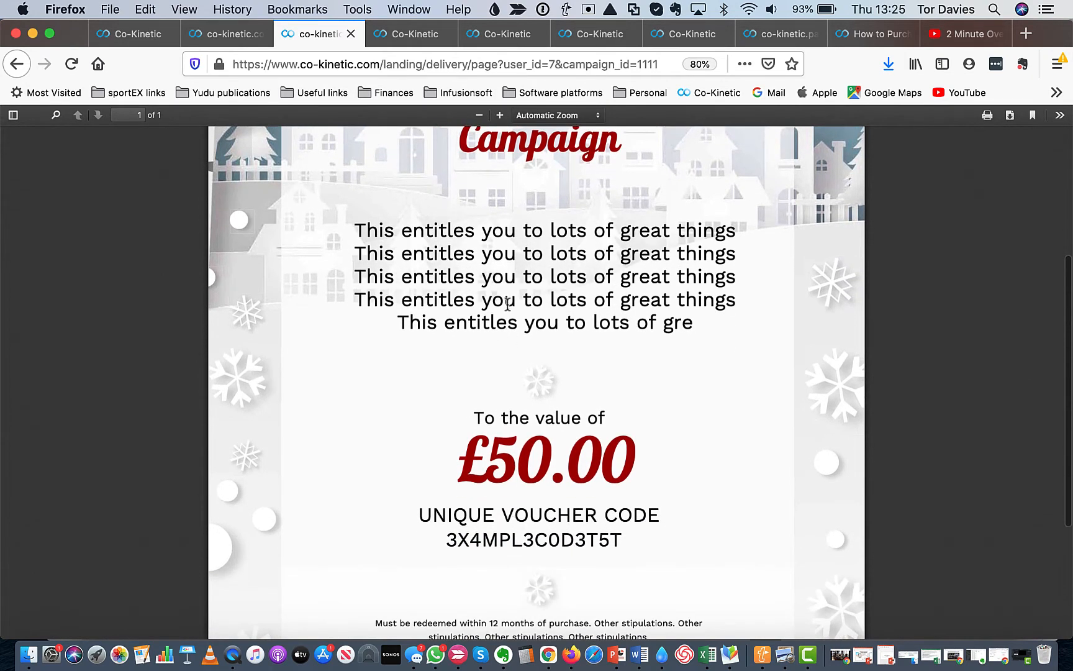
scroll(507, 303, "down", 3)
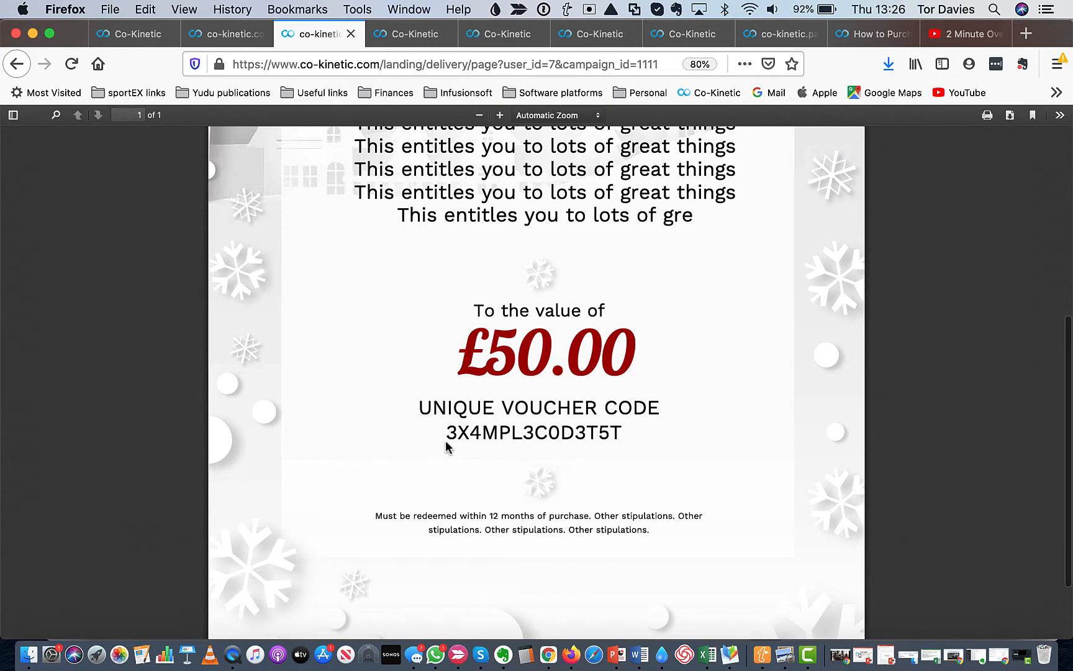
left_click_drag(449, 434, 618, 435)
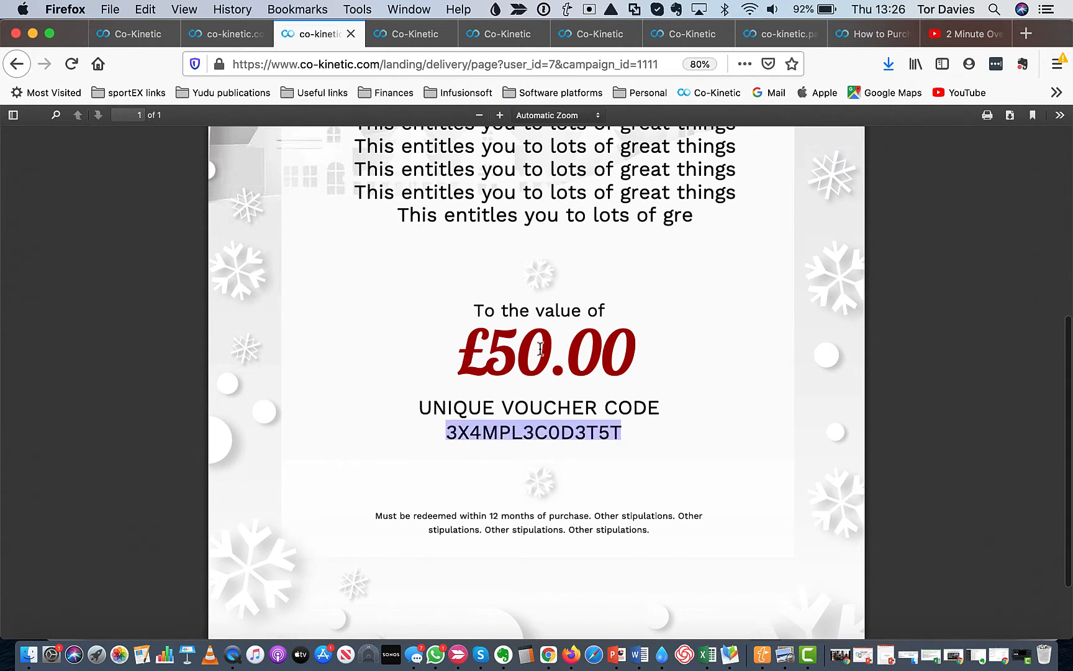
scroll(526, 397, "up", 5)
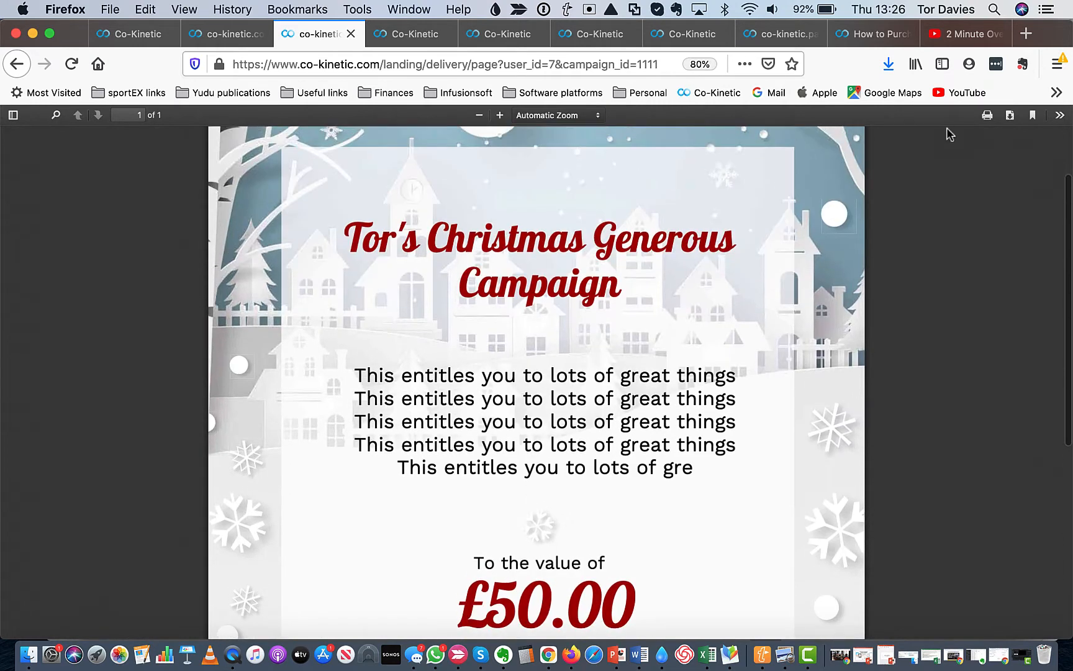
Step: Review the voucher preview from the title through the redemption details to the clinic's logo and contact footer
scroll(731, 269, "down", 7)
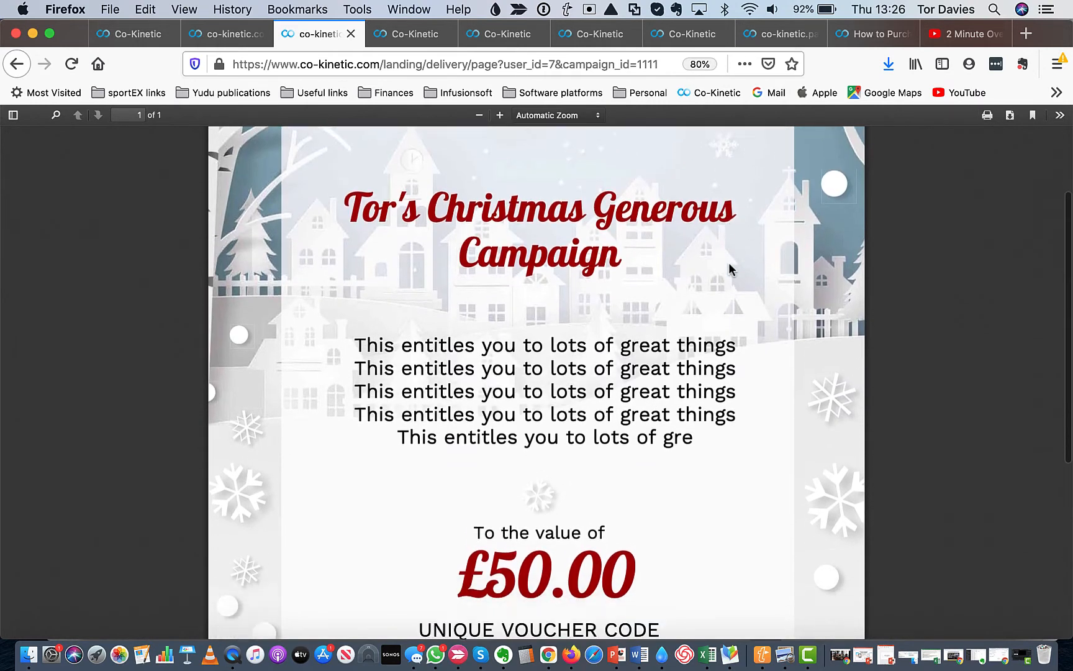
scroll(730, 269, "down", 2)
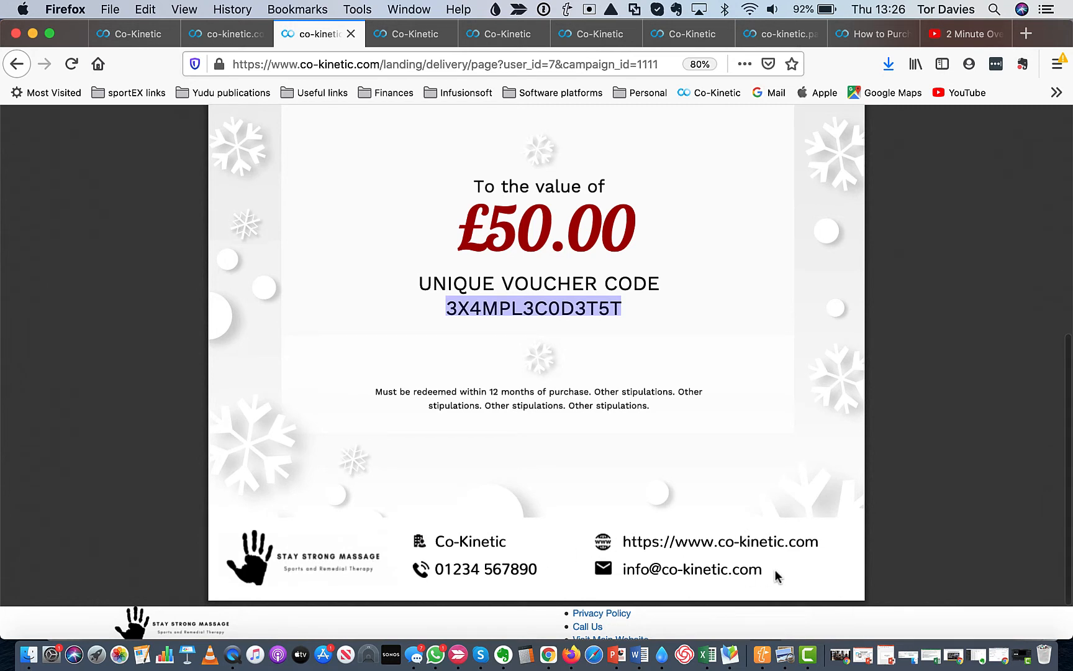
scroll(776, 575, "down", 1)
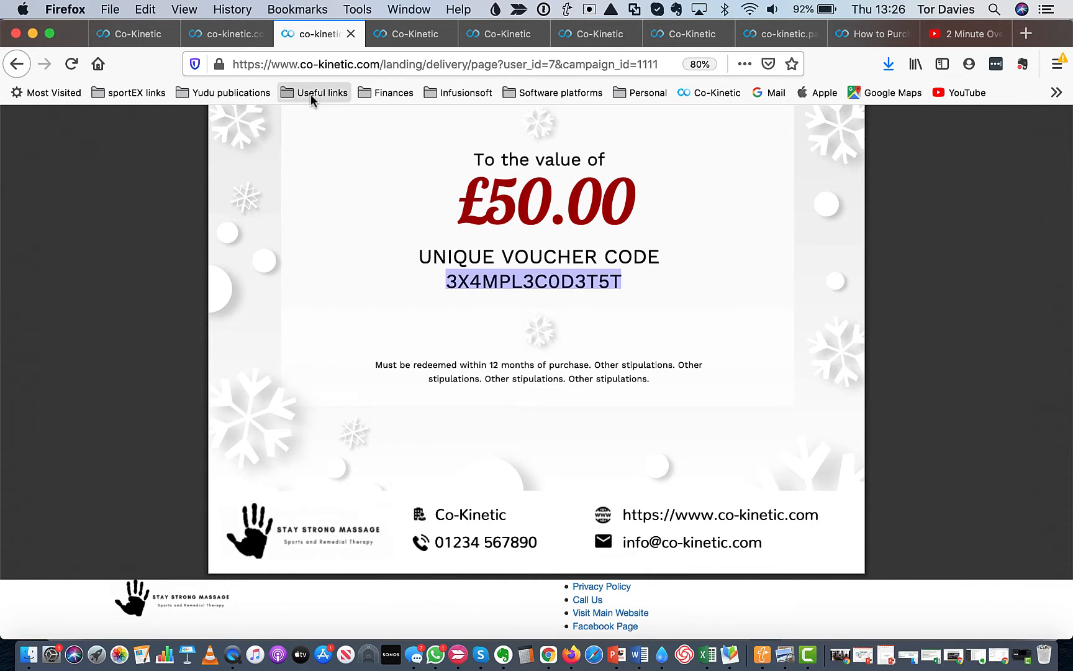
Step: Switch to the campaign's public landing page and review its offer text and gift voucher purchase section
left_click(235, 34)
scroll(524, 385, "down", 15)
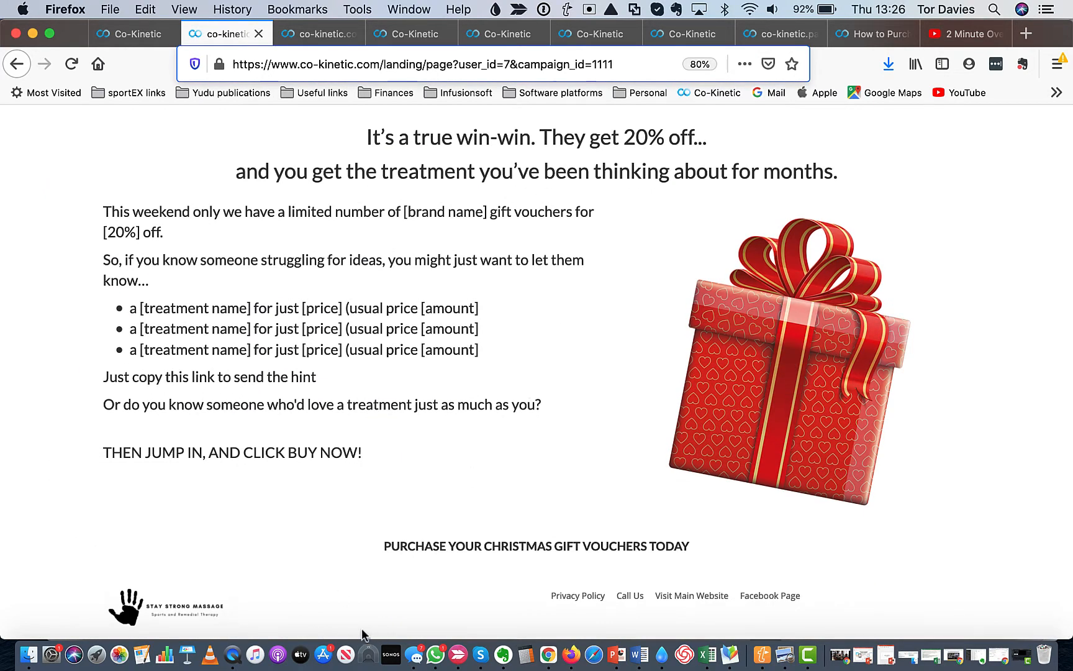
scroll(695, 528, "up", 1)
scroll(695, 528, "up", 10)
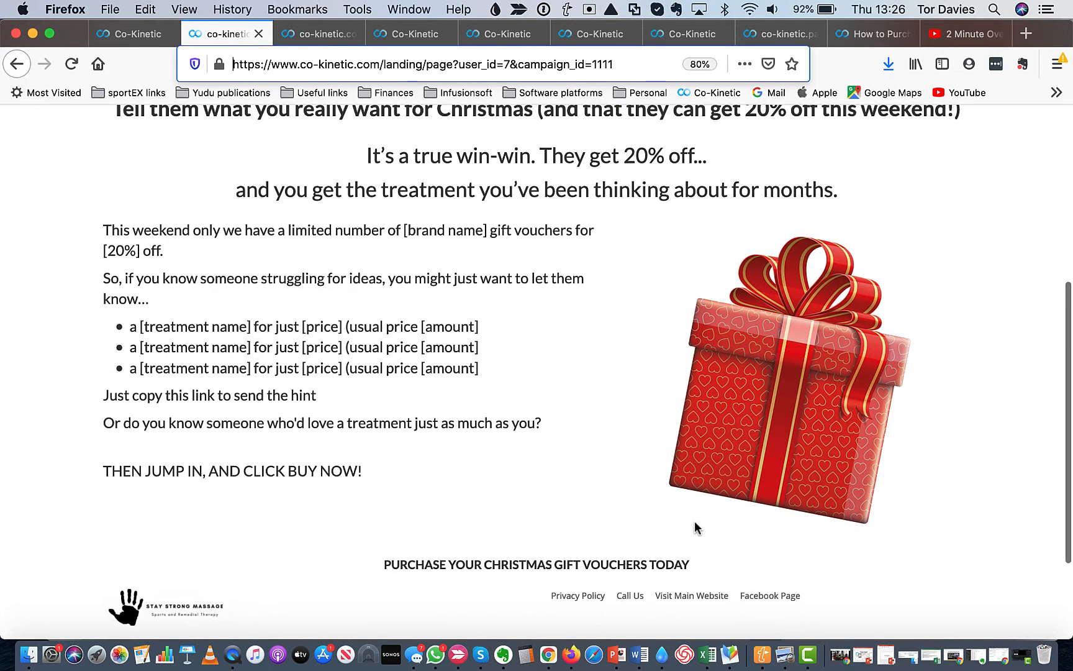
Step: Return to the voucher preview and review its title and description
left_click(302, 38)
scroll(481, 377, "up", 10)
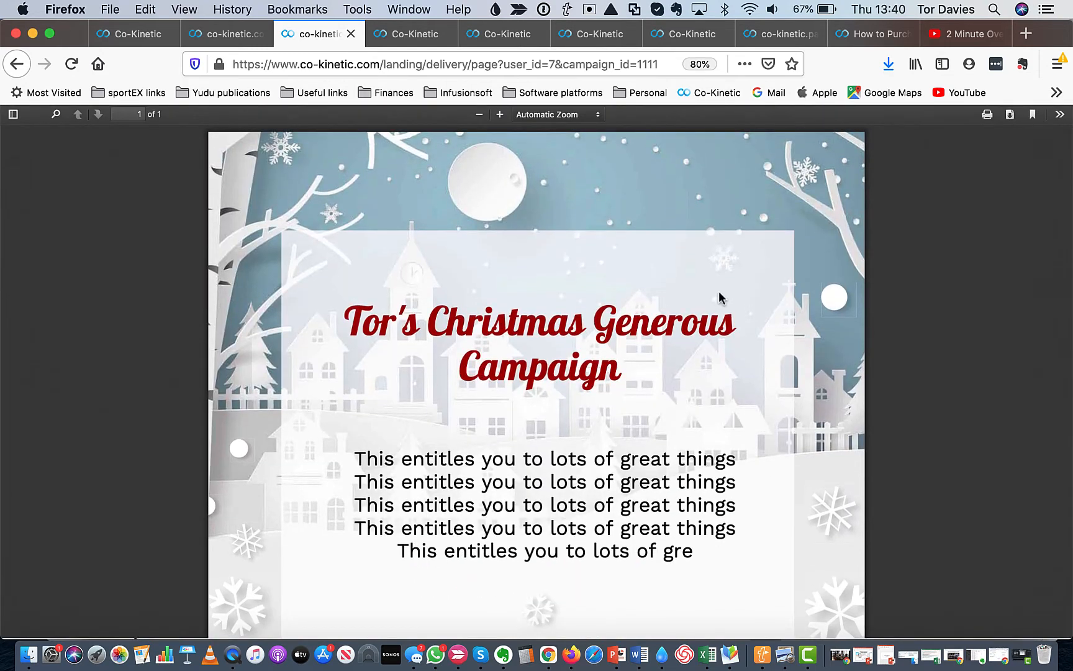
scroll(718, 297, "down", 5)
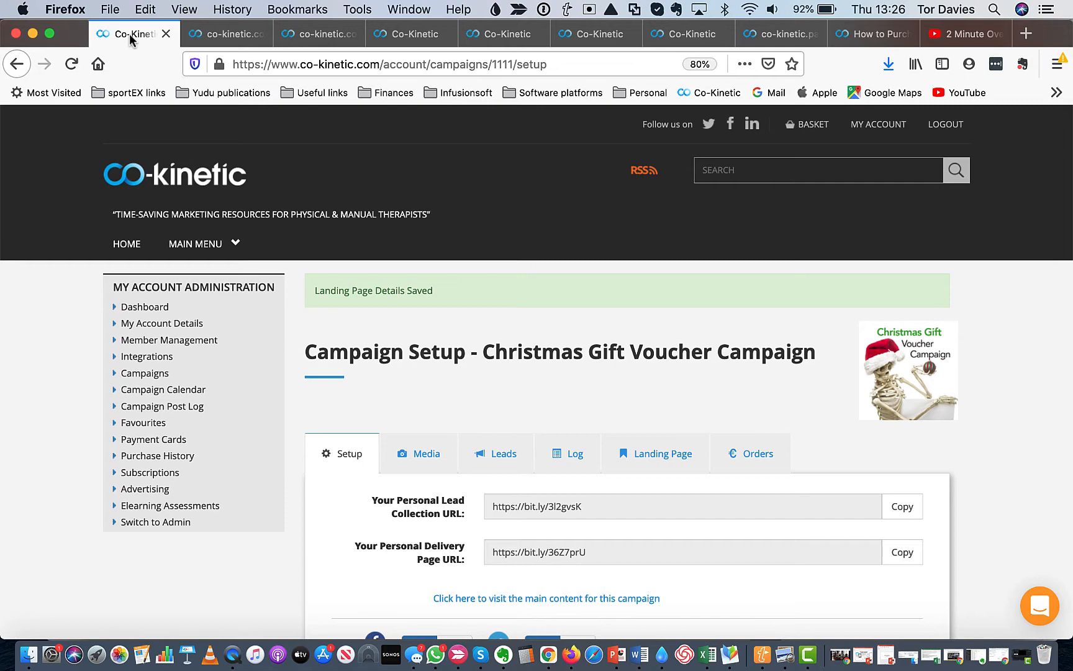
Step: Open the landing page settings in the campaign setup and examine the voucher title, description and redemption position settings
left_click(647, 464)
scroll(550, 319, "down", 6)
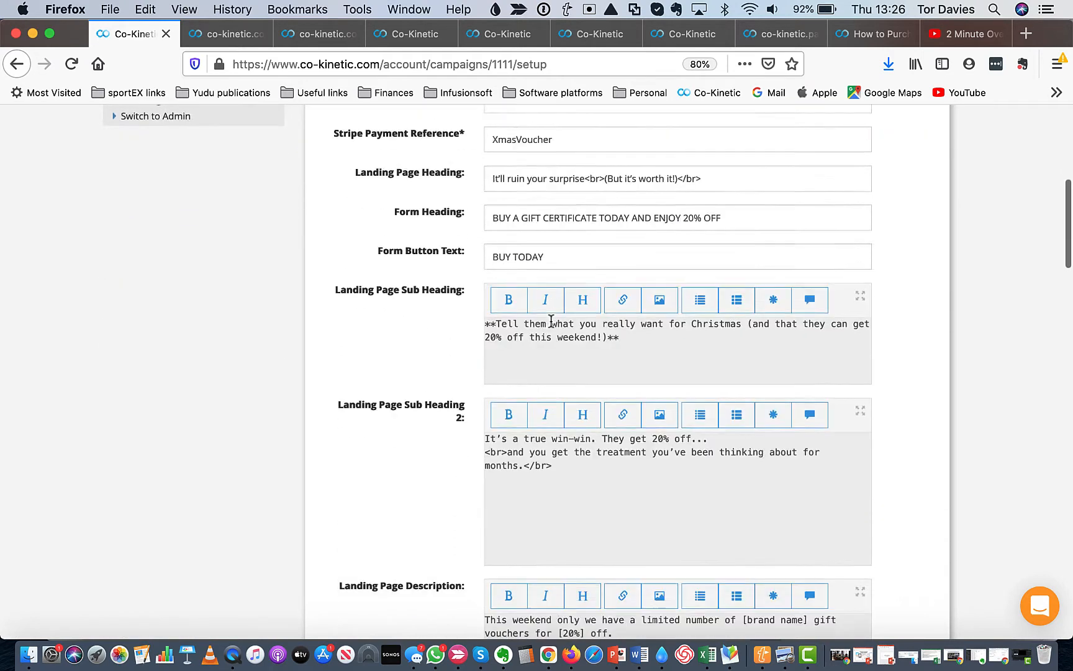
scroll(551, 321, "down", 10)
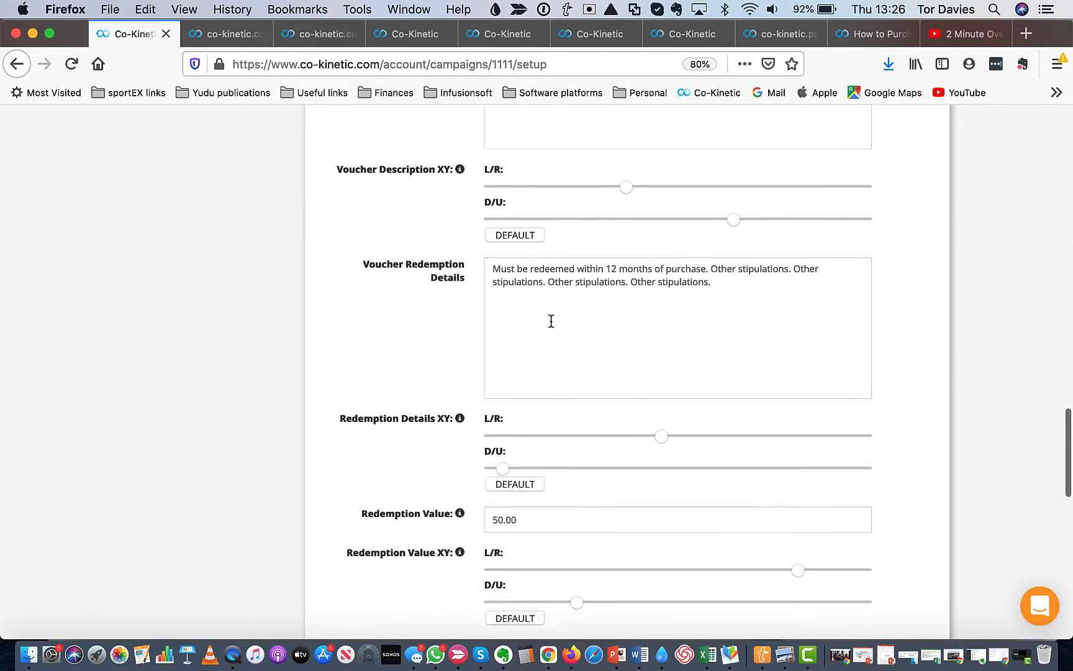
scroll(551, 321, "down", 10)
scroll(551, 321, "up", 5)
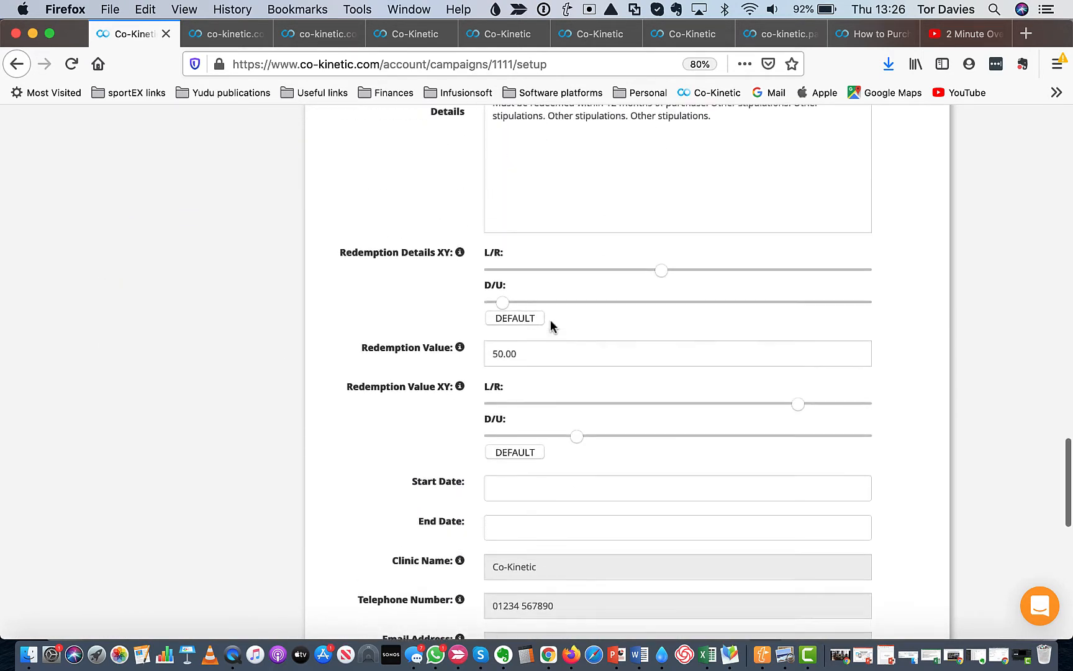
scroll(550, 319, "up", 6)
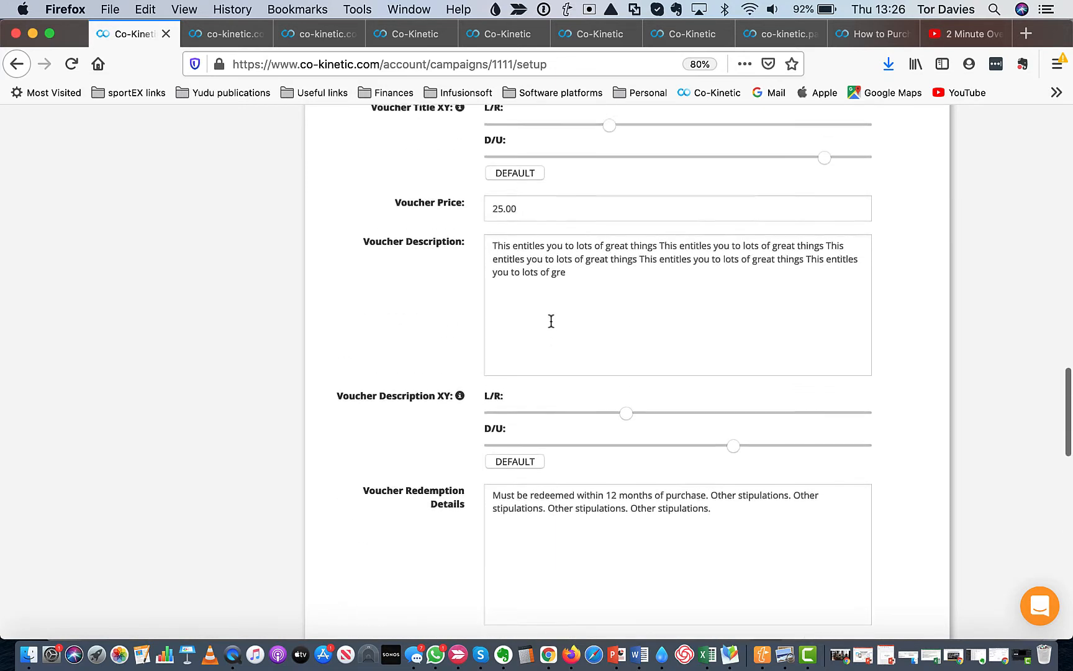
scroll(551, 321, "up", 1)
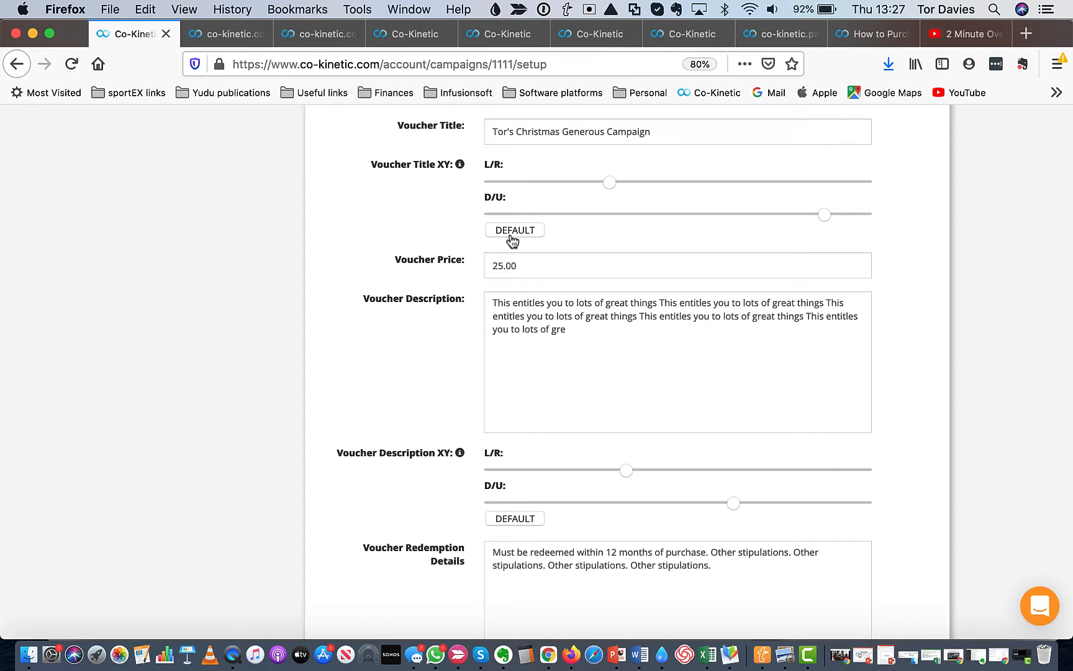
Step: Compare the voucher price with the redemption value in the campaign's voucher details
scroll(642, 311, "down", 1)
scroll(641, 311, "down", 6)
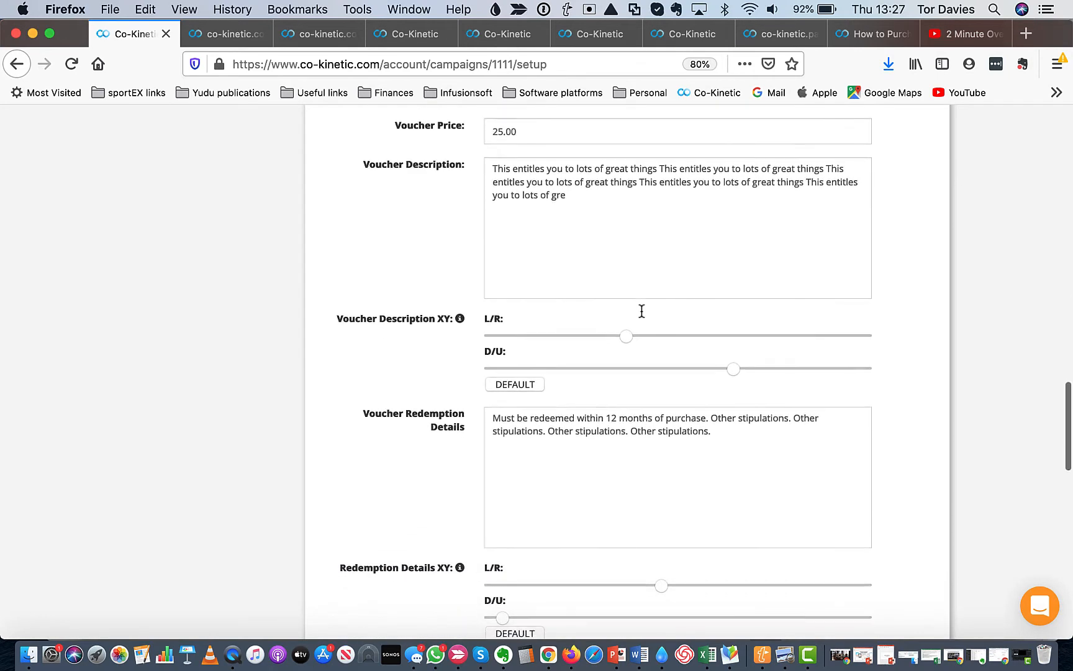
scroll(627, 443, "down", 6)
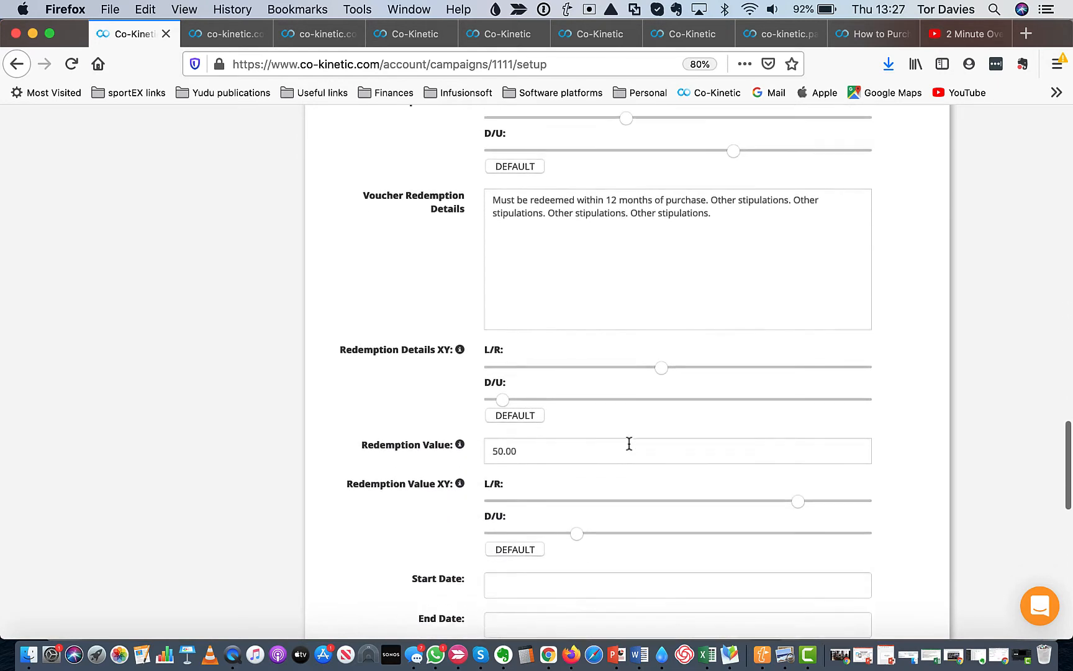
scroll(629, 443, "up", 15)
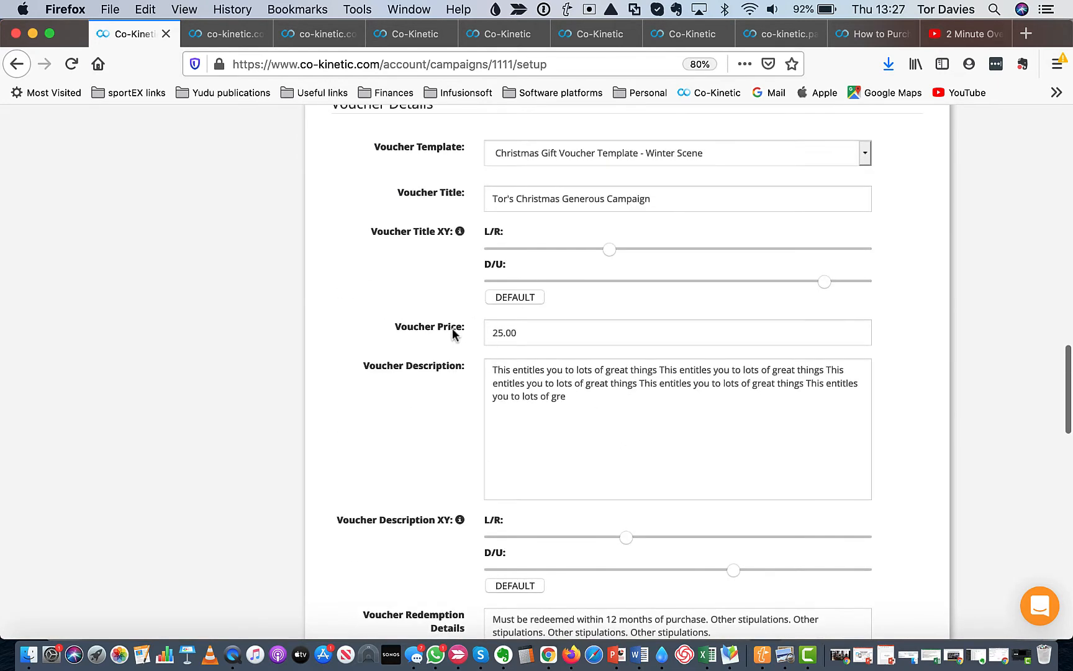
scroll(443, 351, "down", 18)
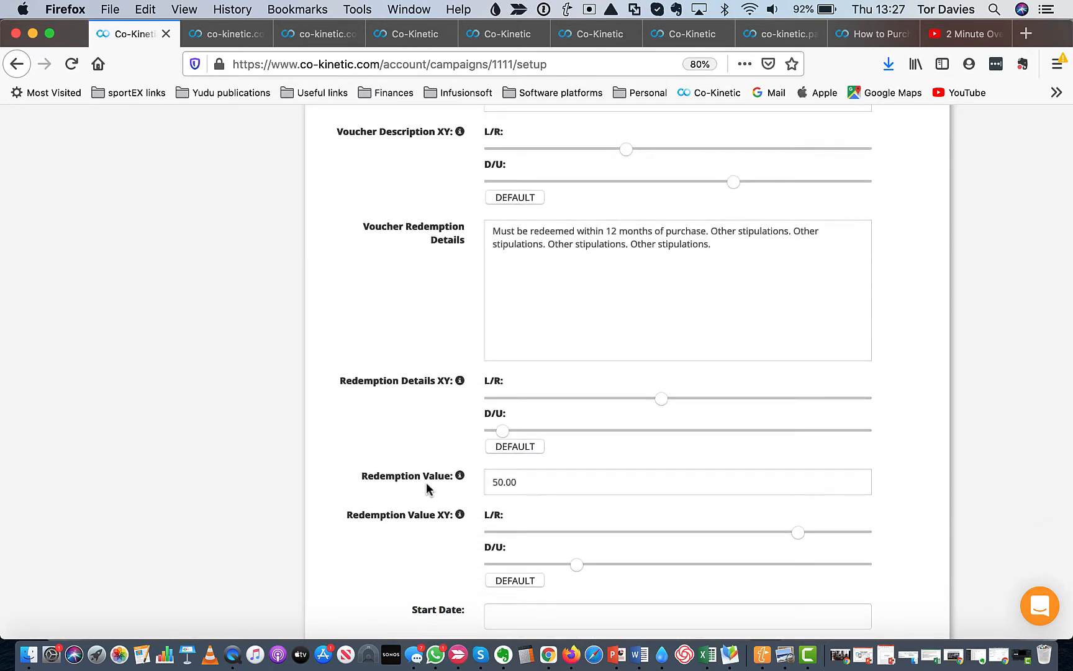
scroll(426, 489, "up", 8)
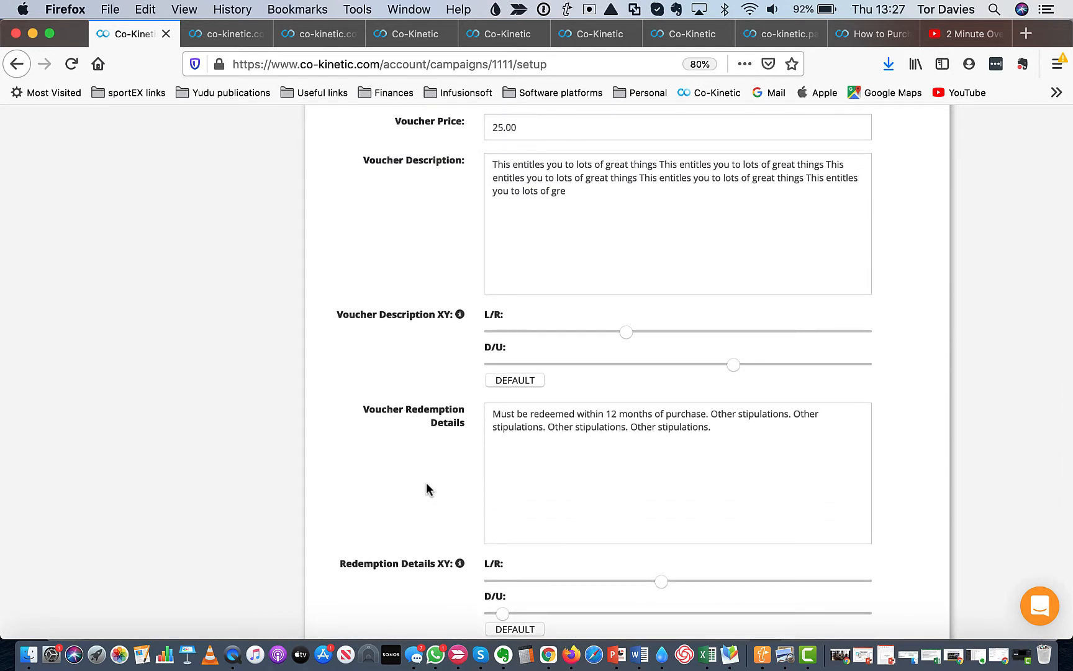
scroll(427, 484, "up", 6)
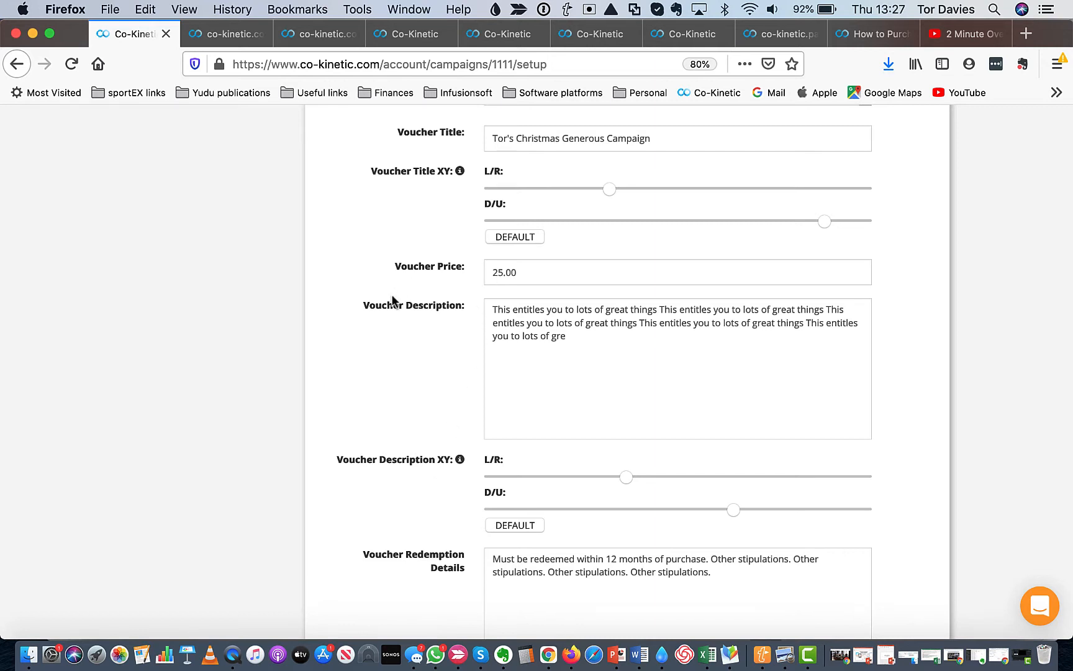
scroll(395, 301, "down", 5)
scroll(391, 302, "down", 1)
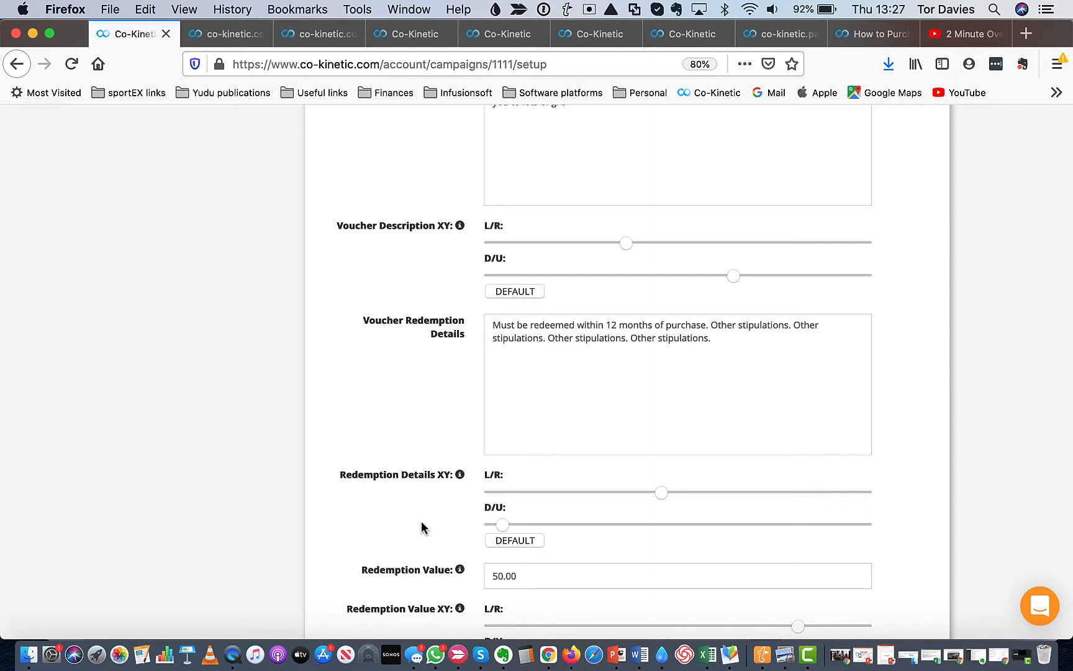
scroll(422, 528, "up", 5)
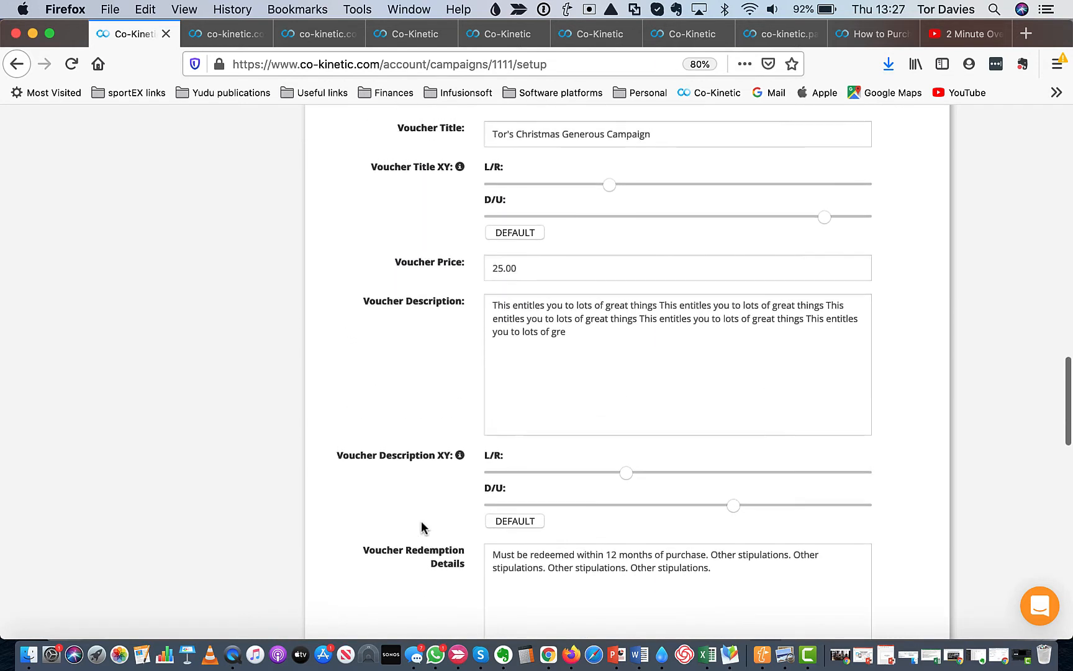
scroll(422, 526, "up", 3)
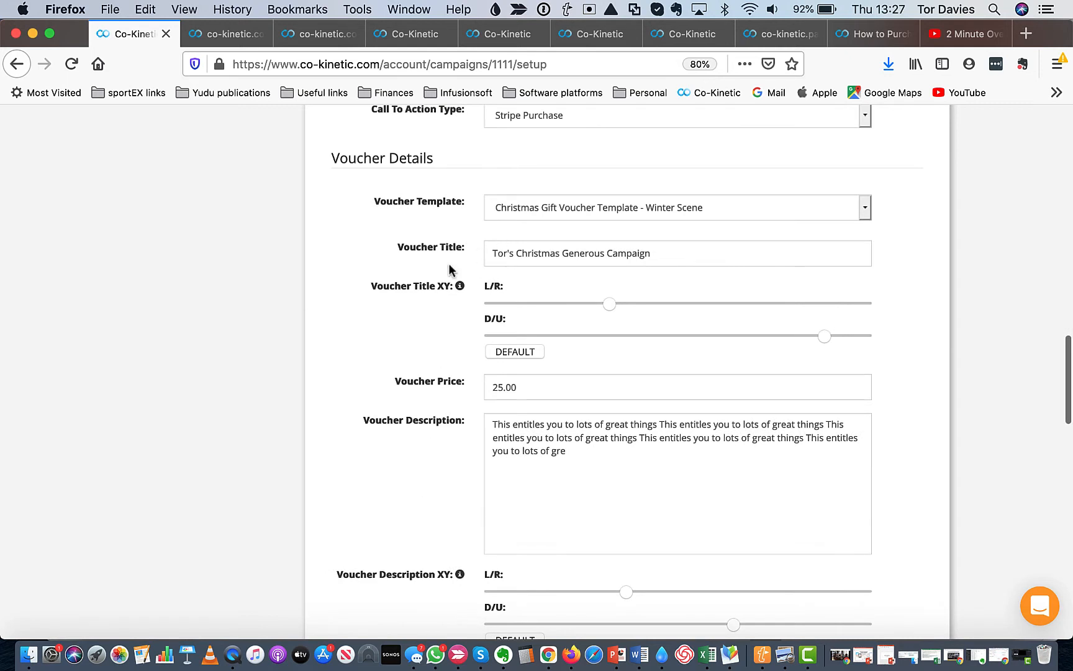
scroll(434, 285, "up", 2)
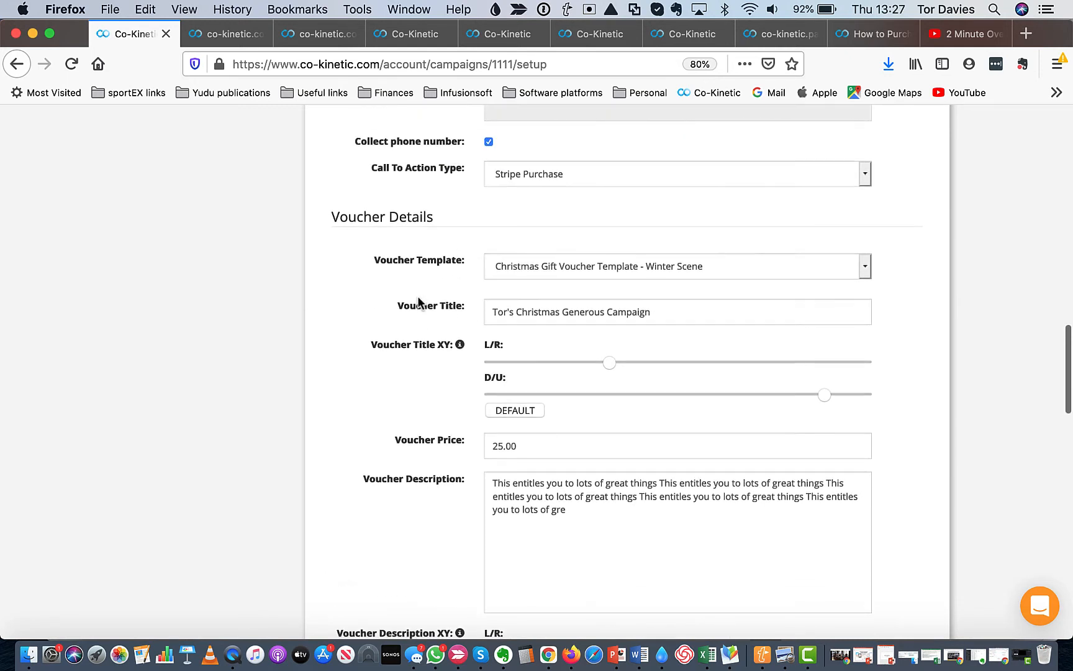
Step: Examine the voucher details from the voucher price through the description and redemption details to the redemption value
left_click(495, 453)
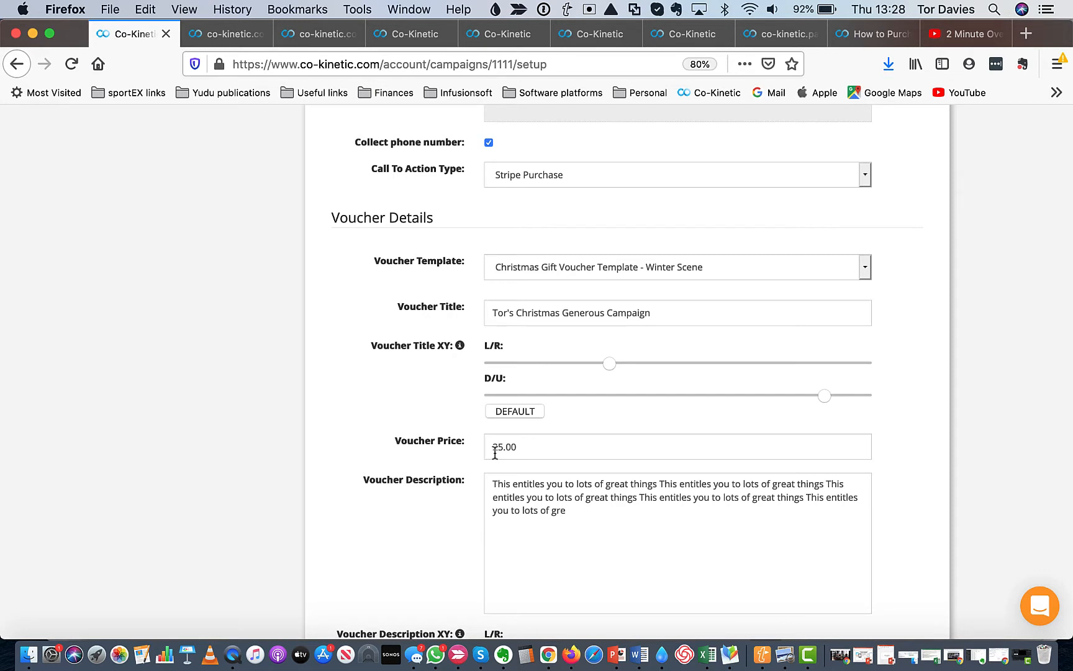
scroll(442, 421, "down", 4)
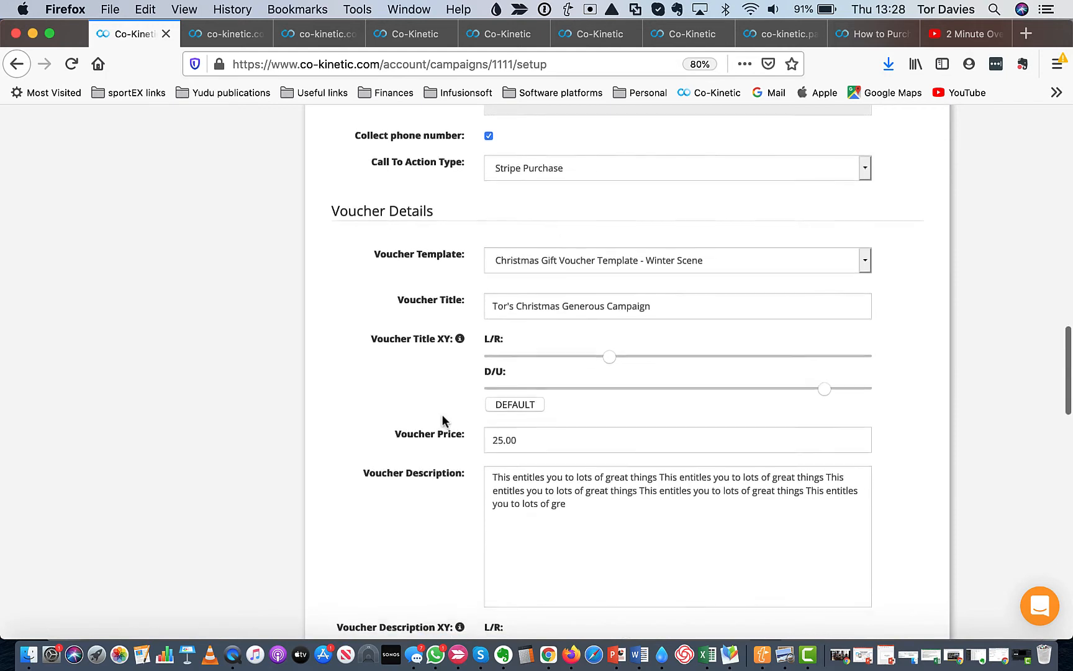
scroll(443, 420, "down", 2)
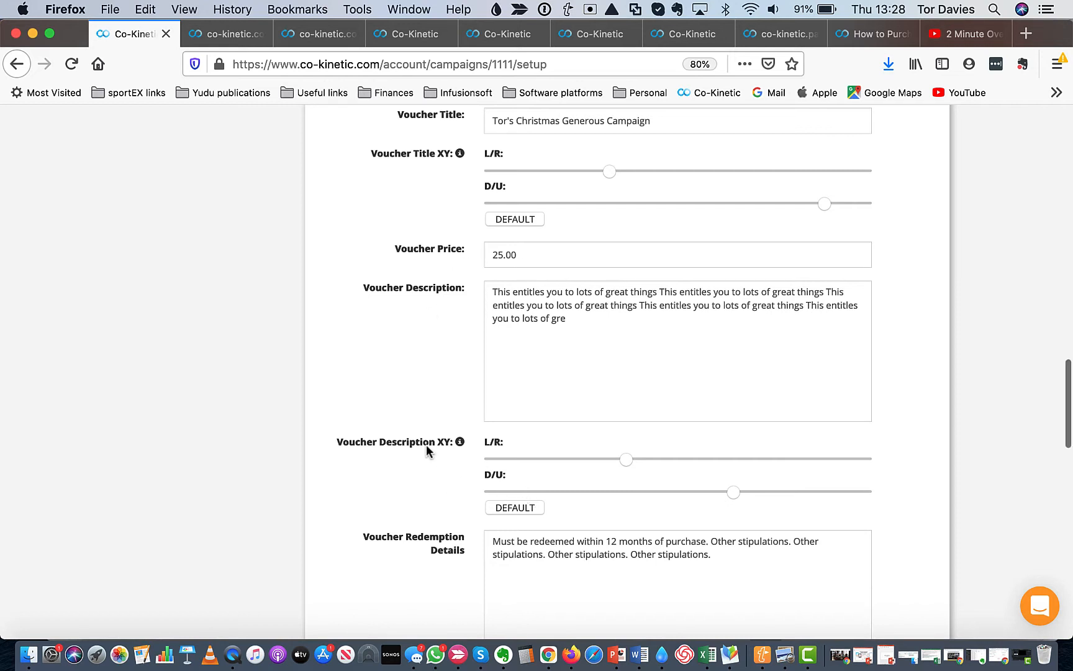
scroll(426, 445, "down", 2)
scroll(426, 445, "down", 3)
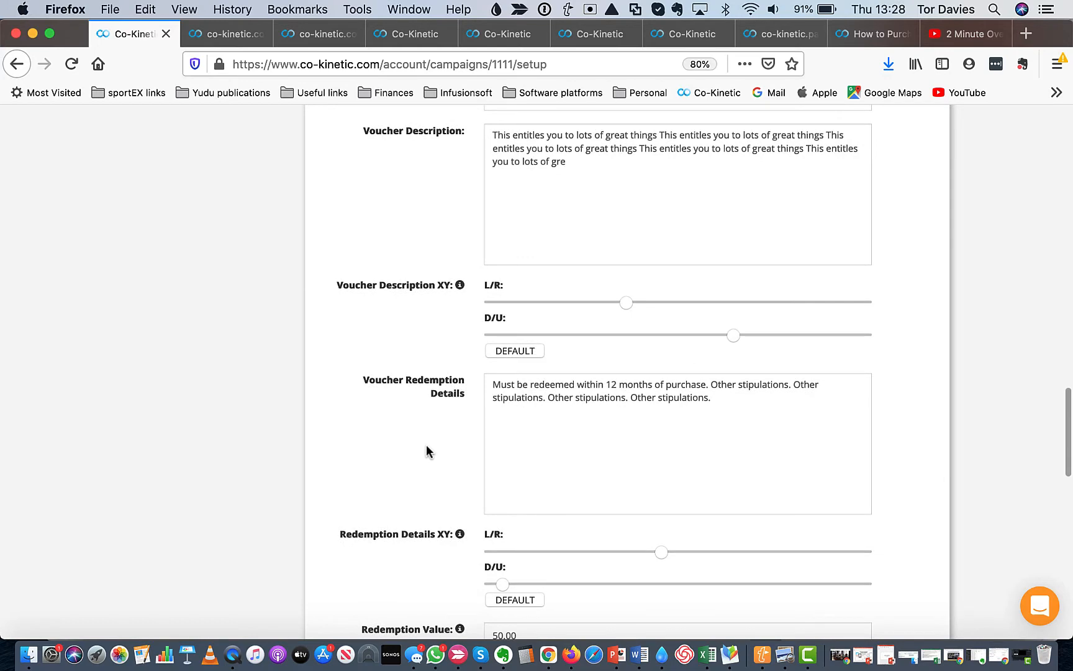
scroll(426, 445, "up", 2)
scroll(426, 444, "down", 4)
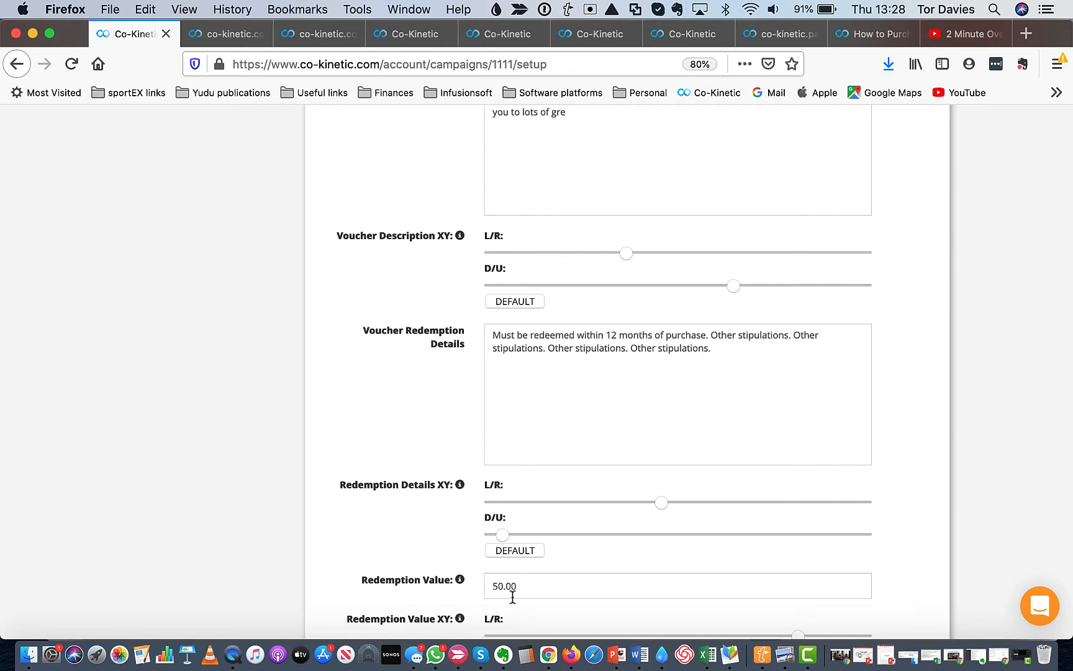
scroll(423, 506, "down", 5)
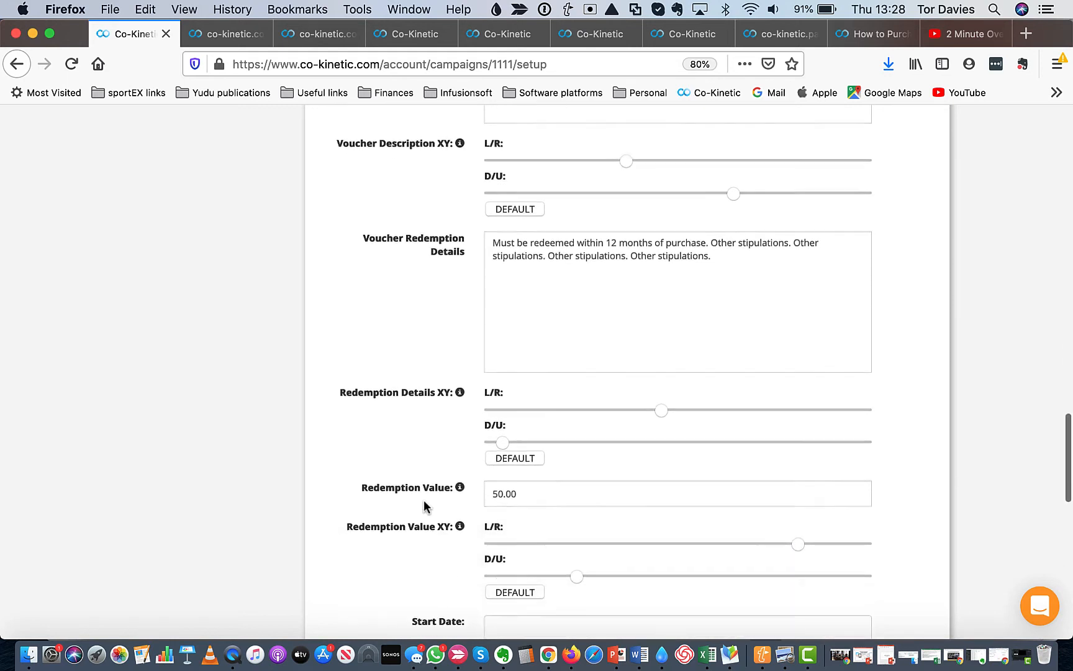
scroll(423, 505, "up", 3)
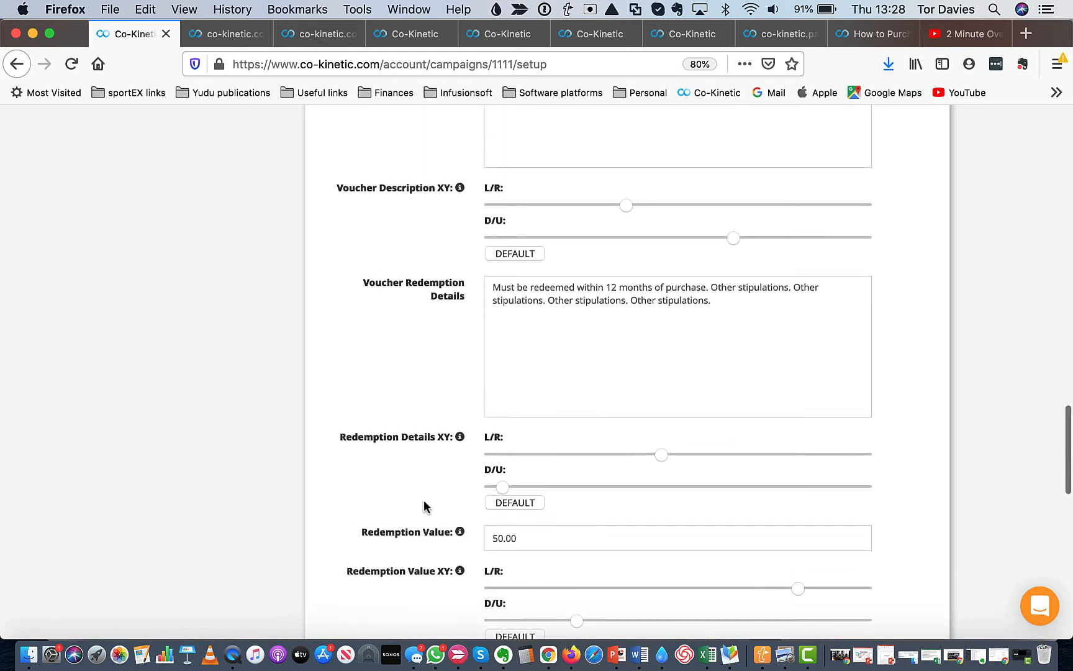
Step: Recheck the voucher description and redemption details against the redemption value and its L/R and D/U position settings
scroll(424, 506, "up", 7)
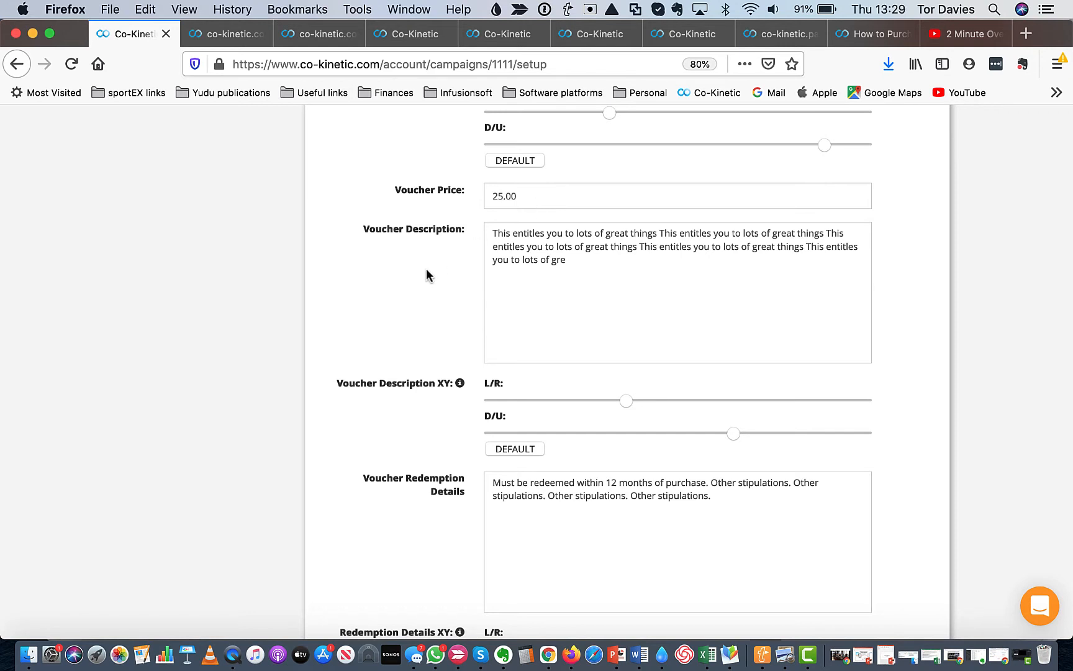
scroll(426, 275, "down", 2)
scroll(426, 275, "down", 5)
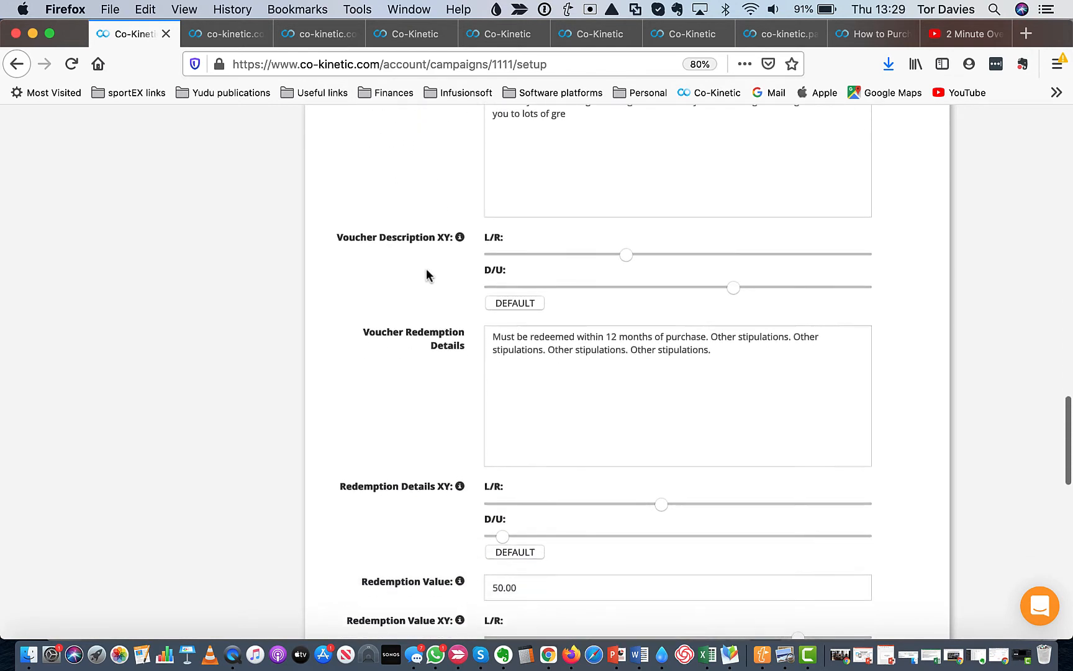
scroll(426, 276, "up", 4)
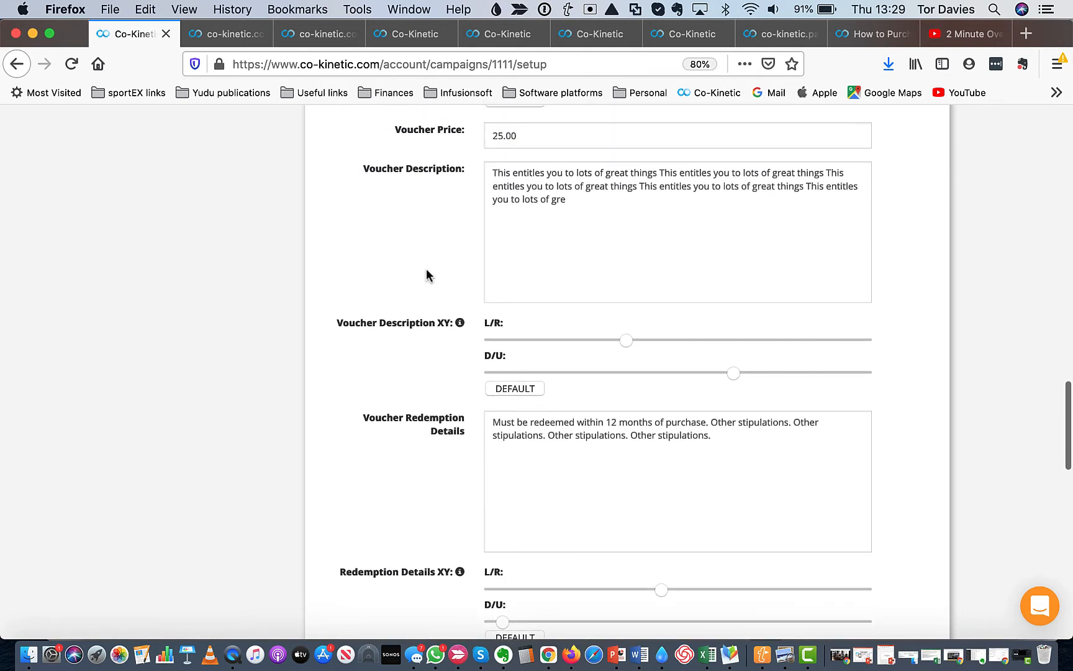
scroll(422, 187, "down", 3)
scroll(421, 185, "down", 1)
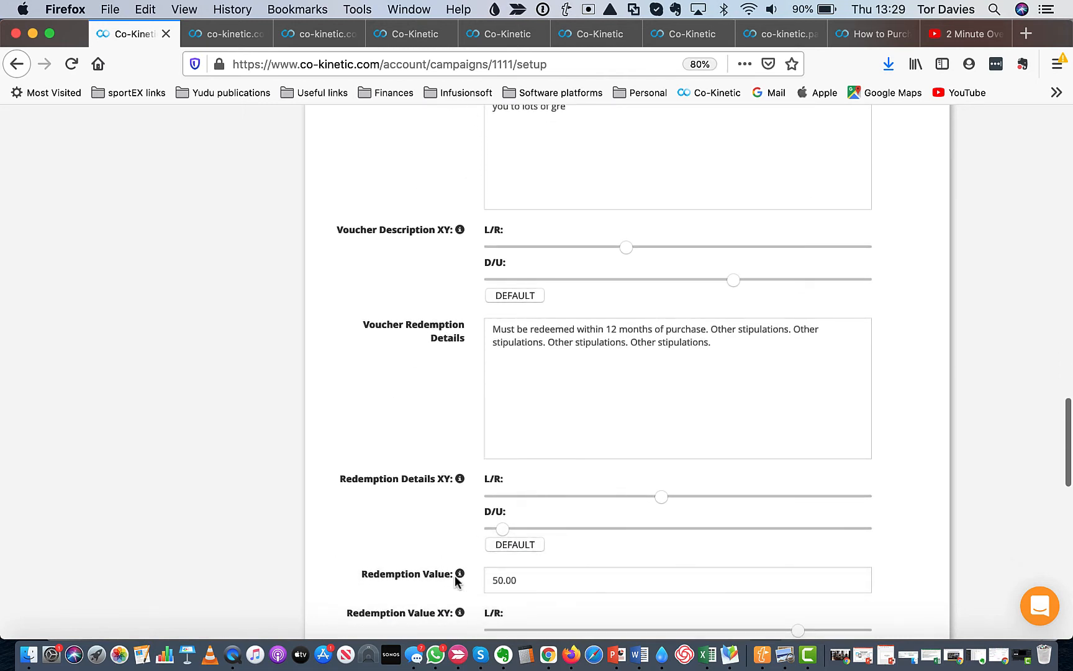
mouse_move(457, 577)
scroll(456, 577, "down", 1)
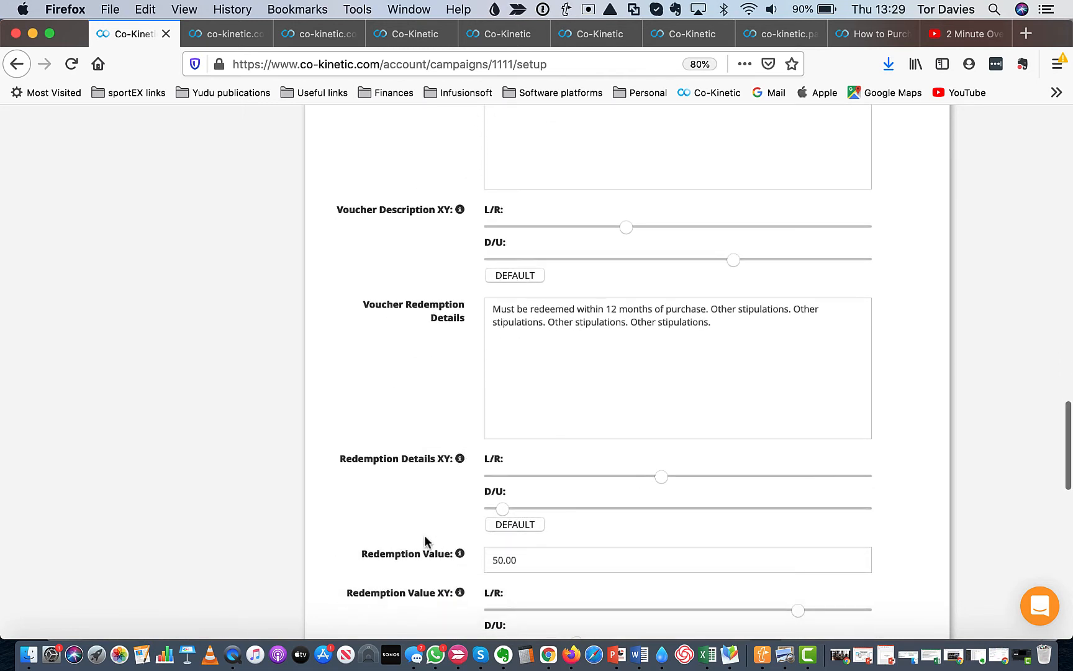
scroll(513, 576, "down", 4)
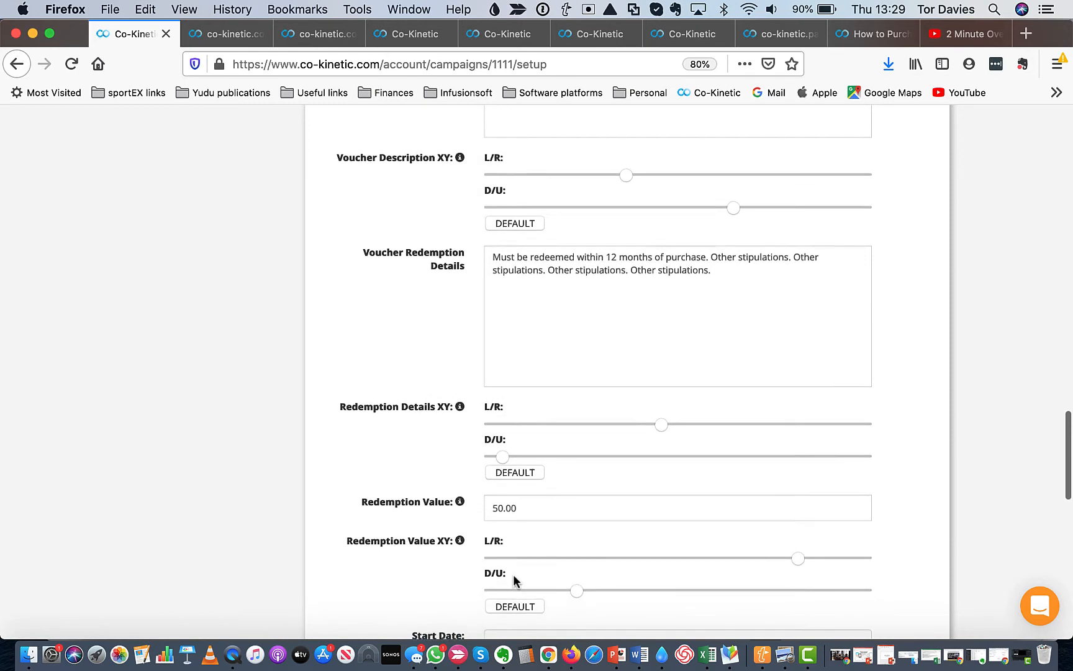
Step: Examine the voucher's start and end date settings, checking the calendar for choosing the start date
scroll(514, 582, "down", 8)
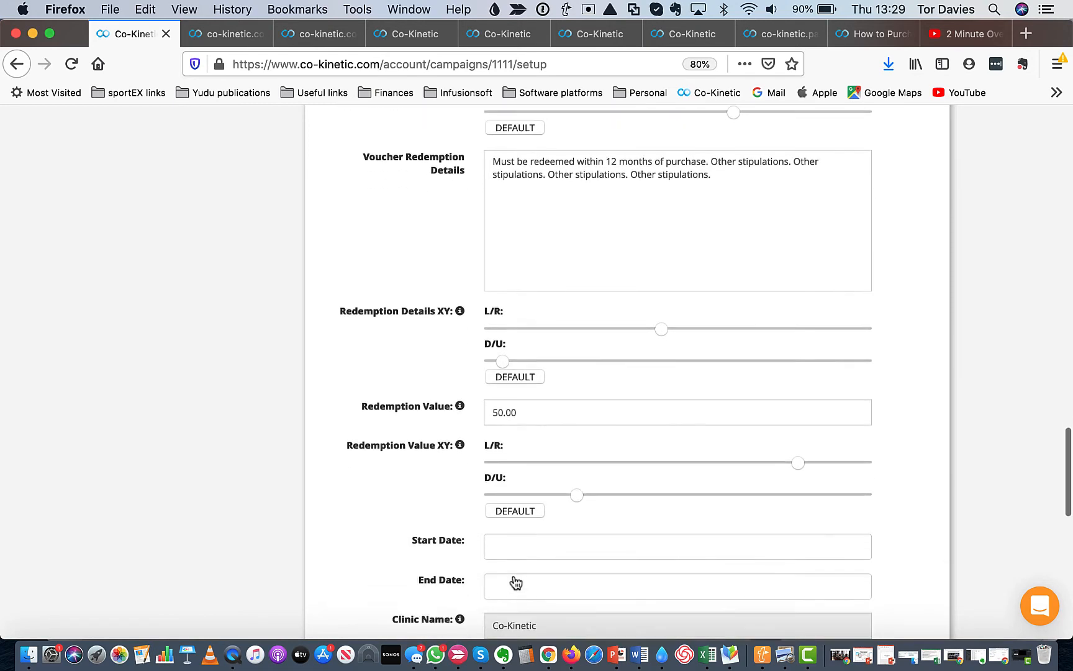
scroll(513, 573, "down", 5)
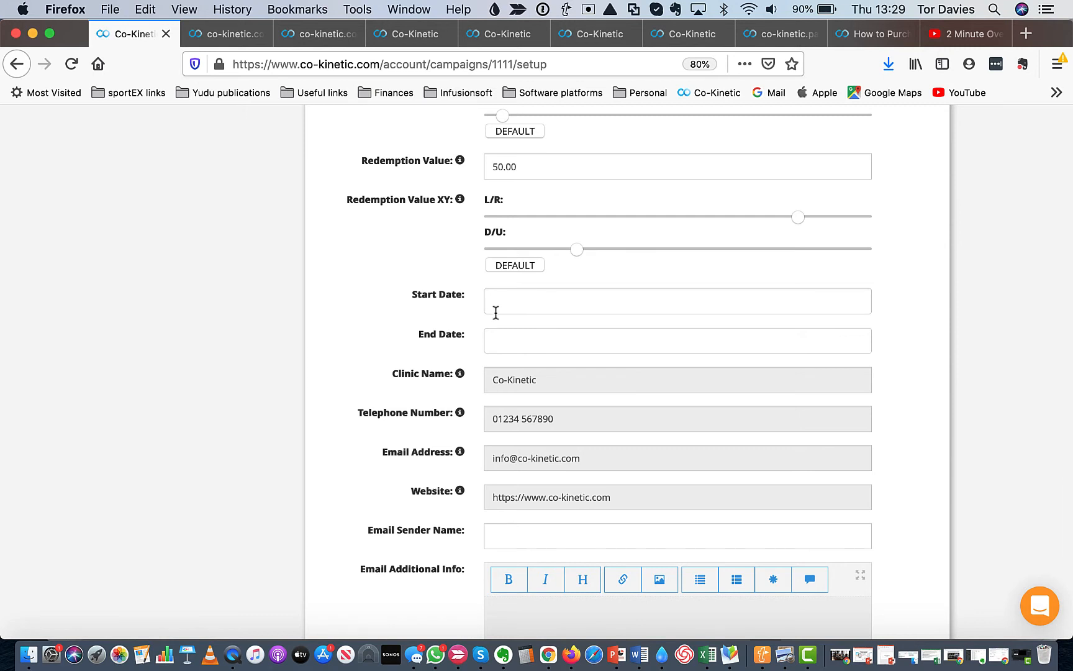
scroll(496, 313, "down", 1)
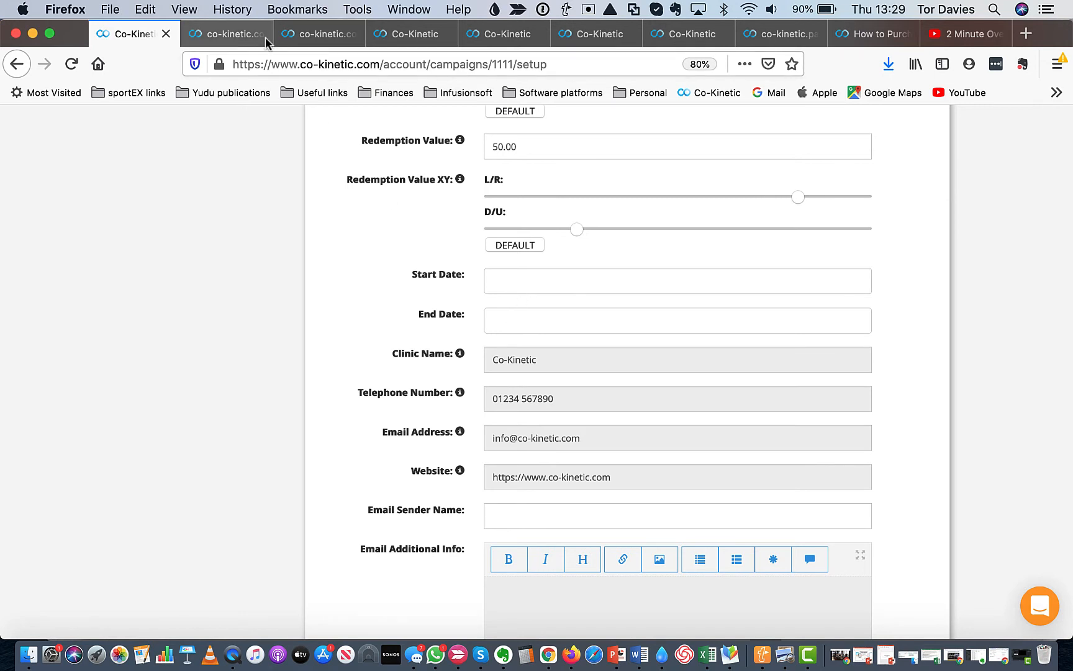
left_click(503, 283)
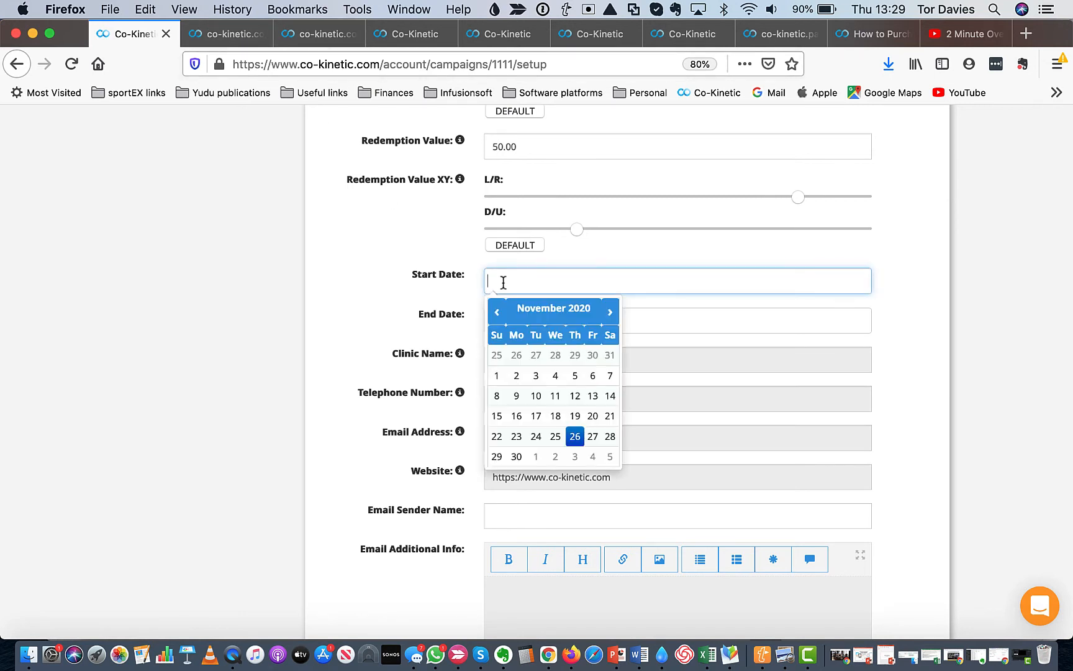
left_click(447, 293)
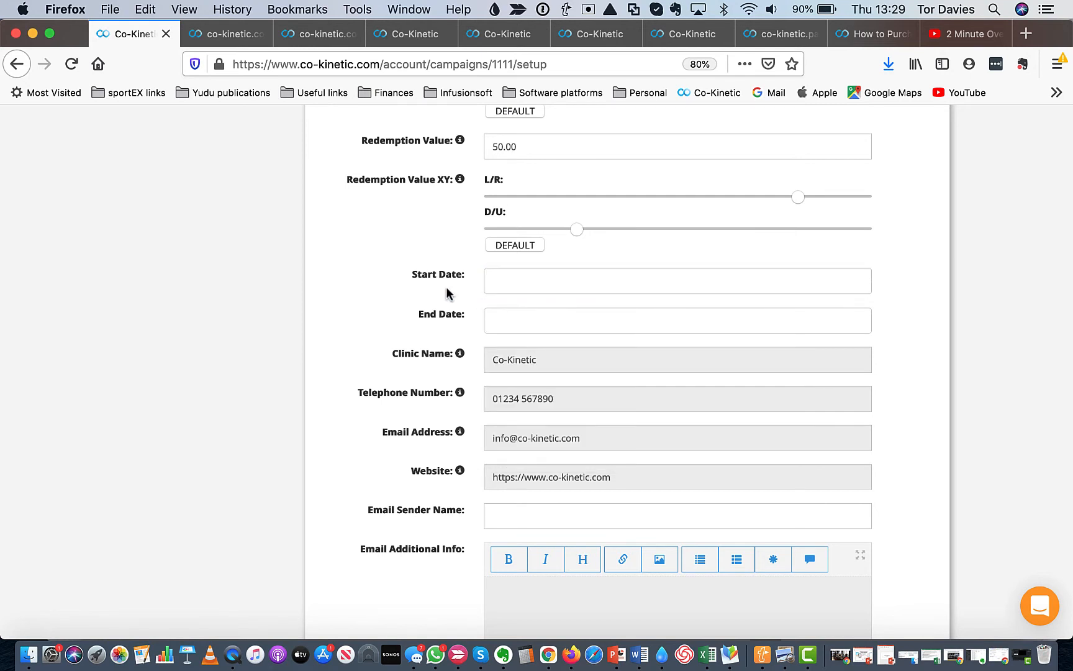
Step: Examine the clinic name, telephone number, email address and website fields below the voucher dates
scroll(446, 285, "down", 1)
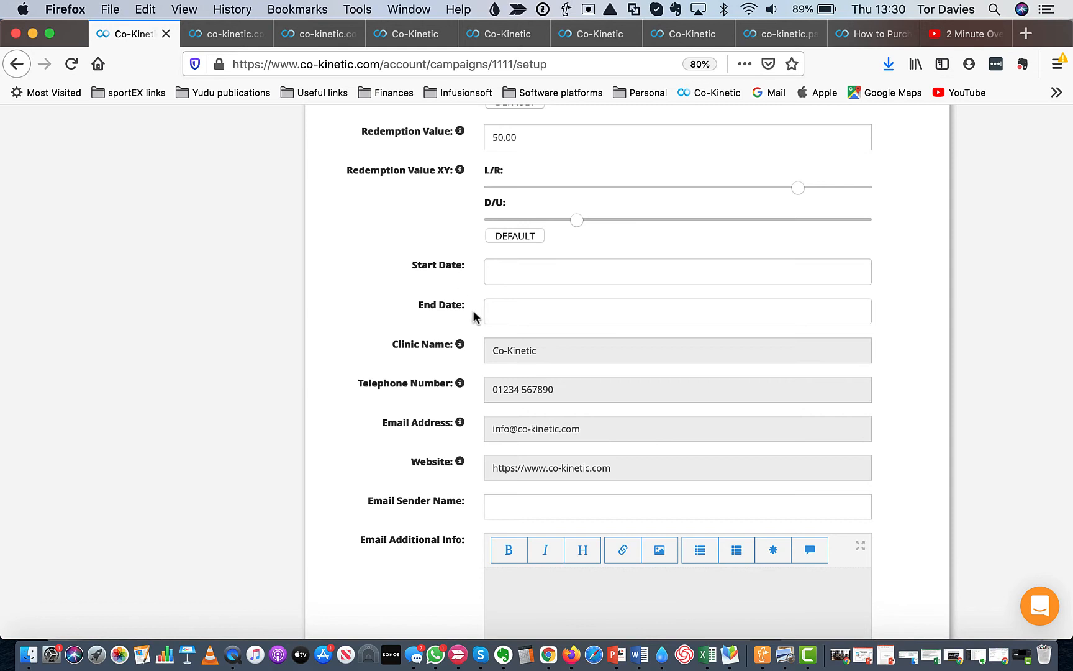
scroll(437, 339, "down", 2)
scroll(437, 338, "down", 1)
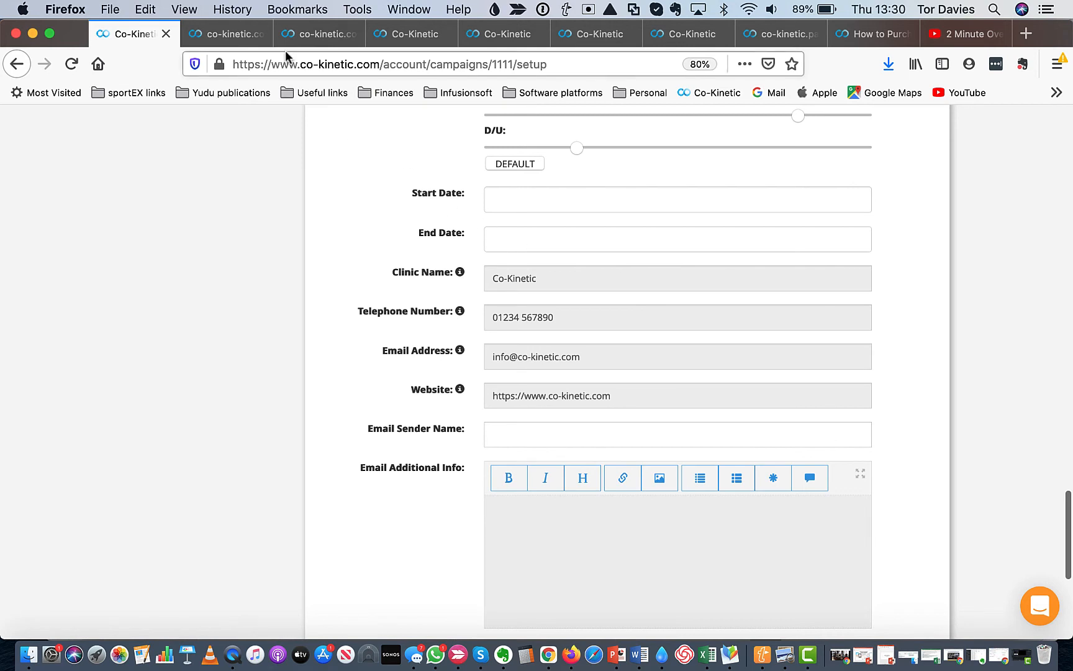
scroll(359, 318, "down", 1)
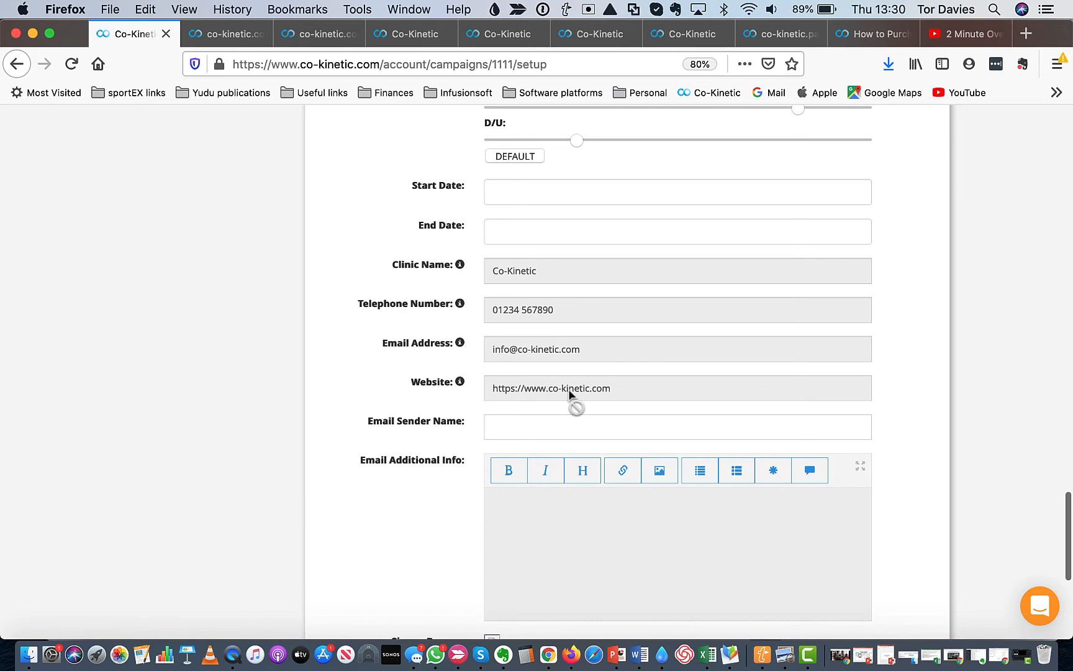
scroll(416, 411, "down", 5)
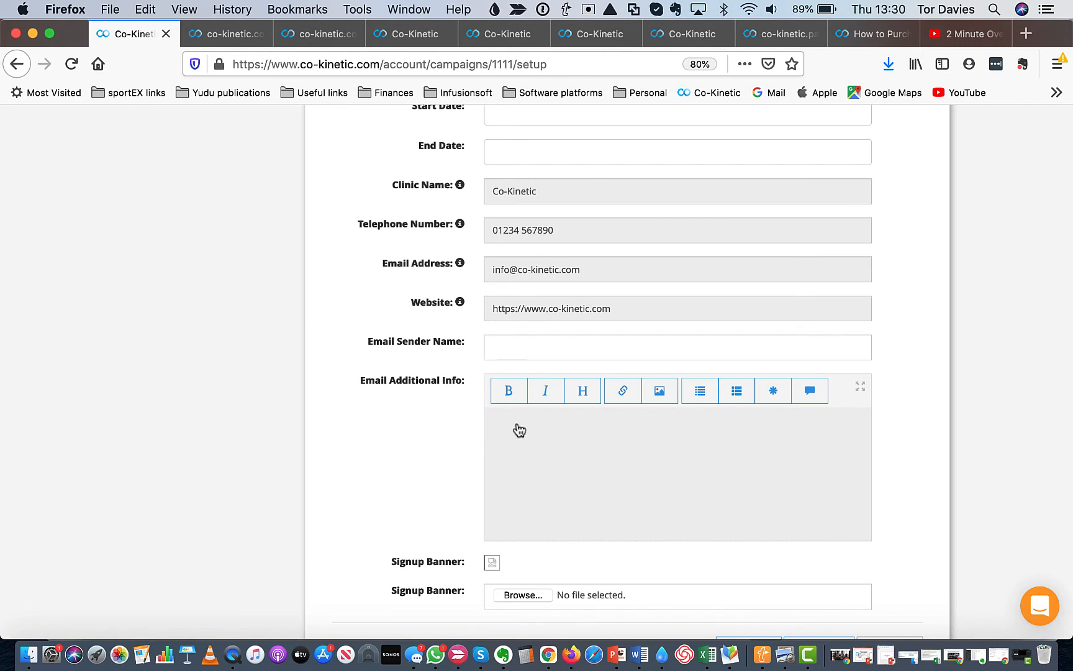
Step: Examine the Email Sender Name, Email Additional Info and Signup Banner fields at the end of the landing page settings
left_click(490, 348)
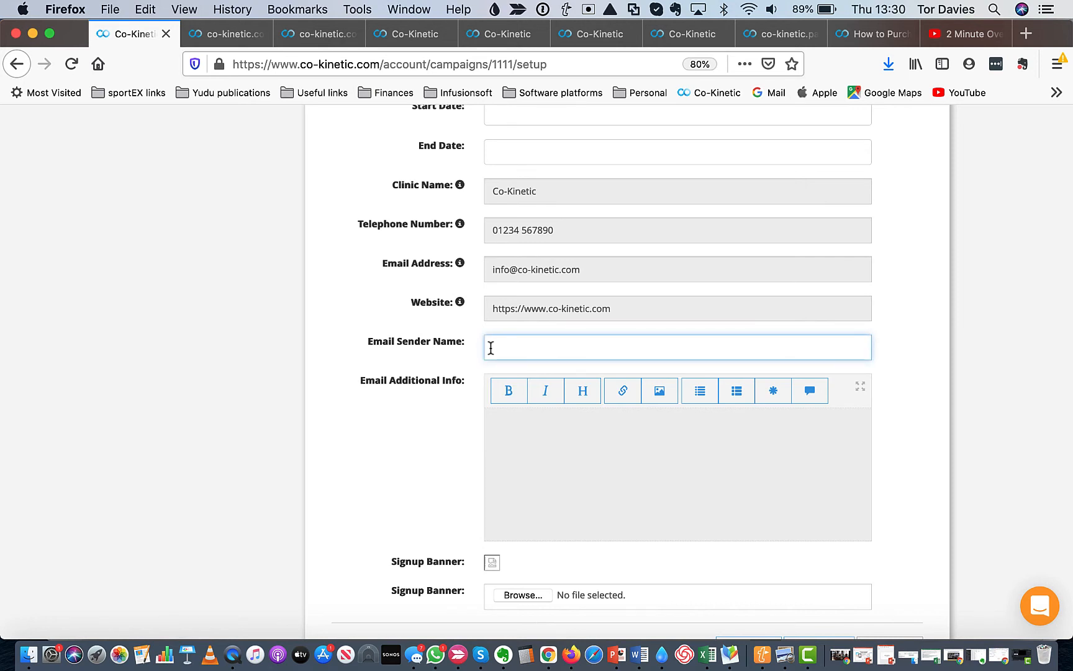
left_click(499, 435)
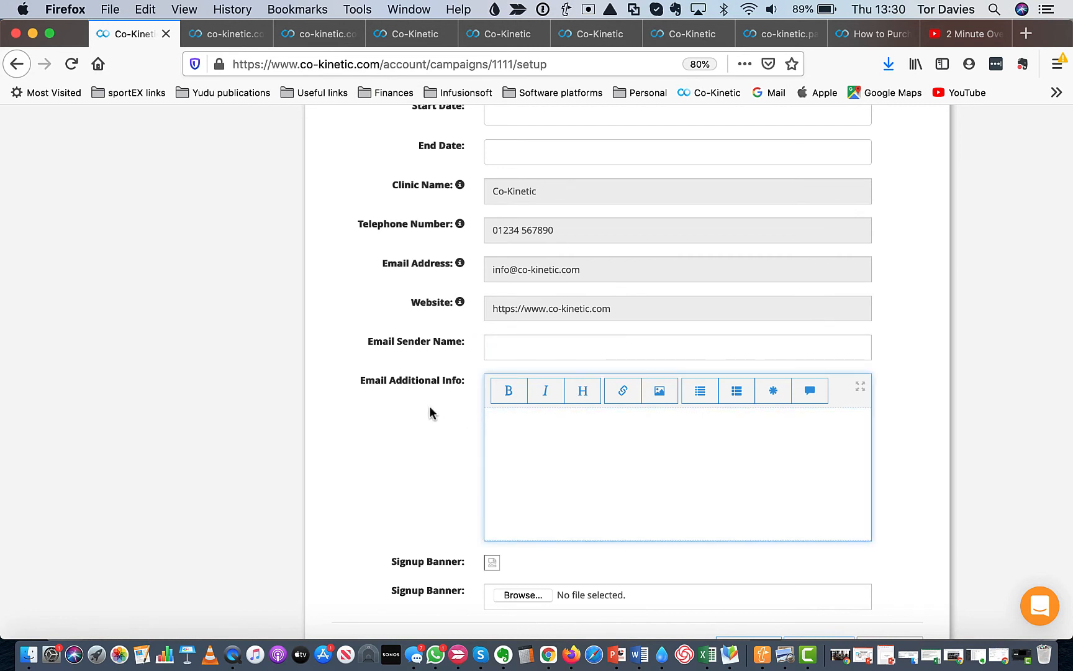
scroll(431, 412, "down", 2)
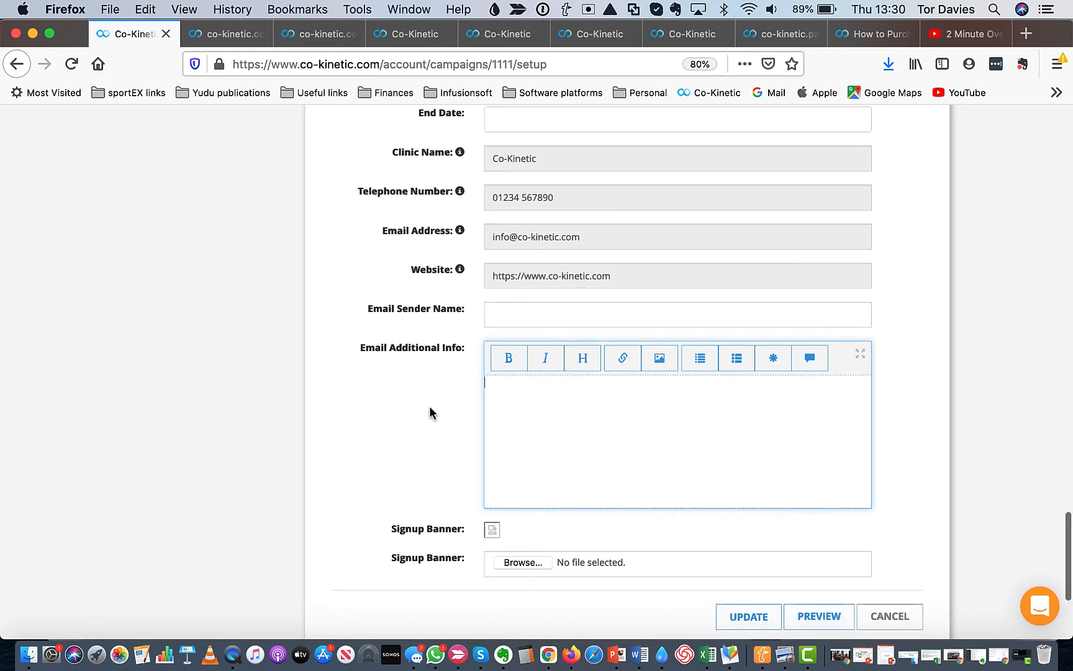
scroll(431, 408, "down", 3)
Step: Recheck the voucher settings from the voucher description position down to the signup banner
scroll(430, 408, "up", 4)
scroll(433, 413, "up", 10)
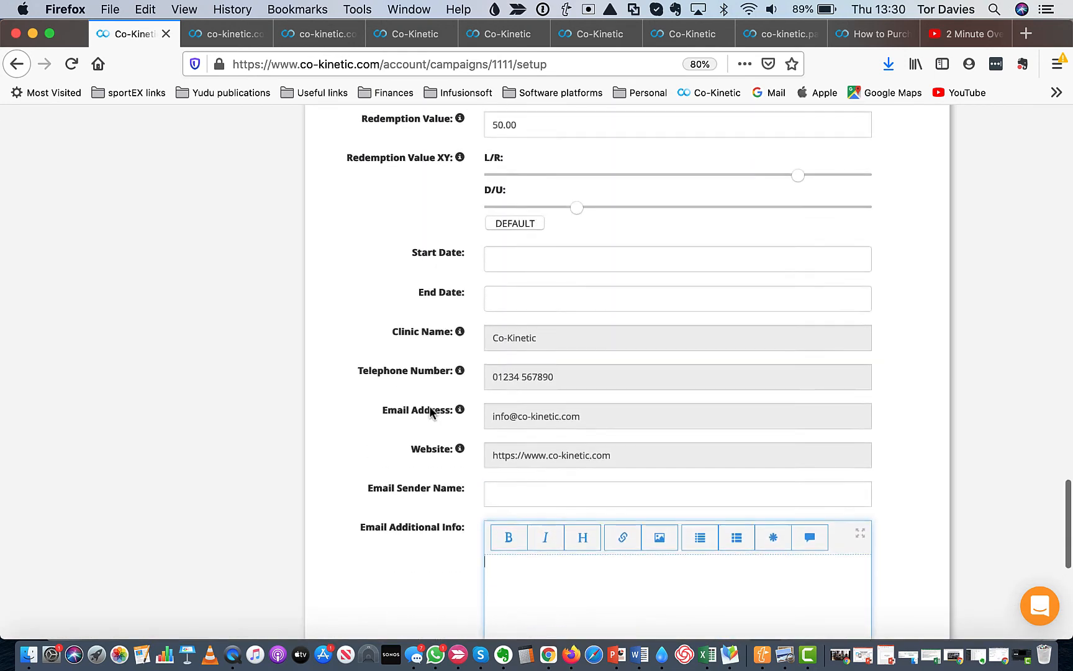
scroll(432, 413, "up", 2)
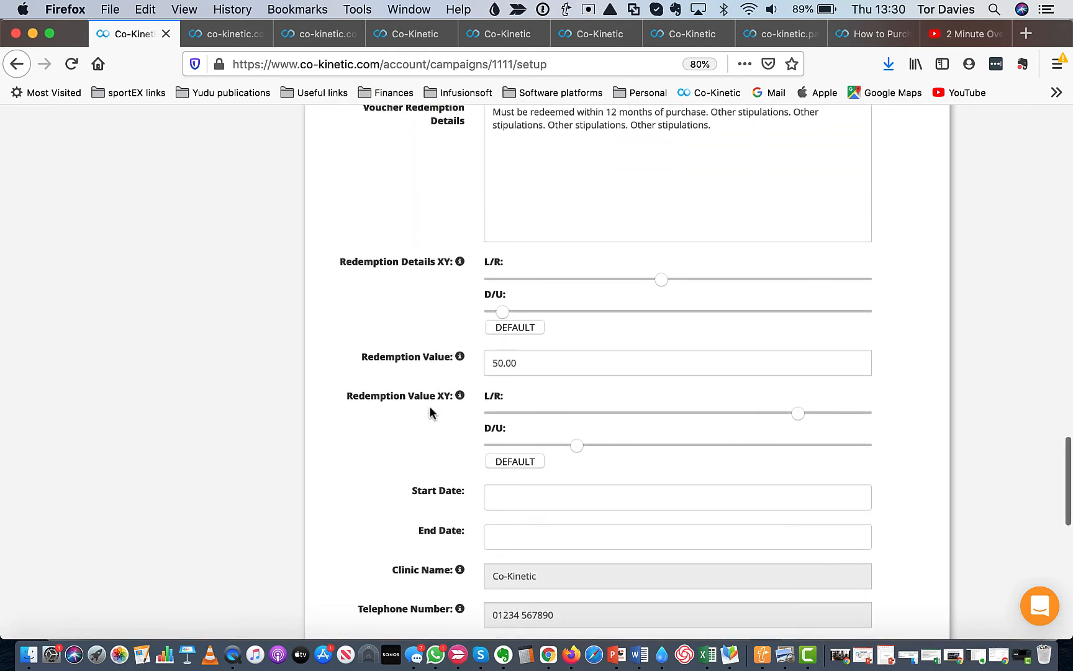
scroll(432, 412, "up", 1)
scroll(430, 411, "up", 5)
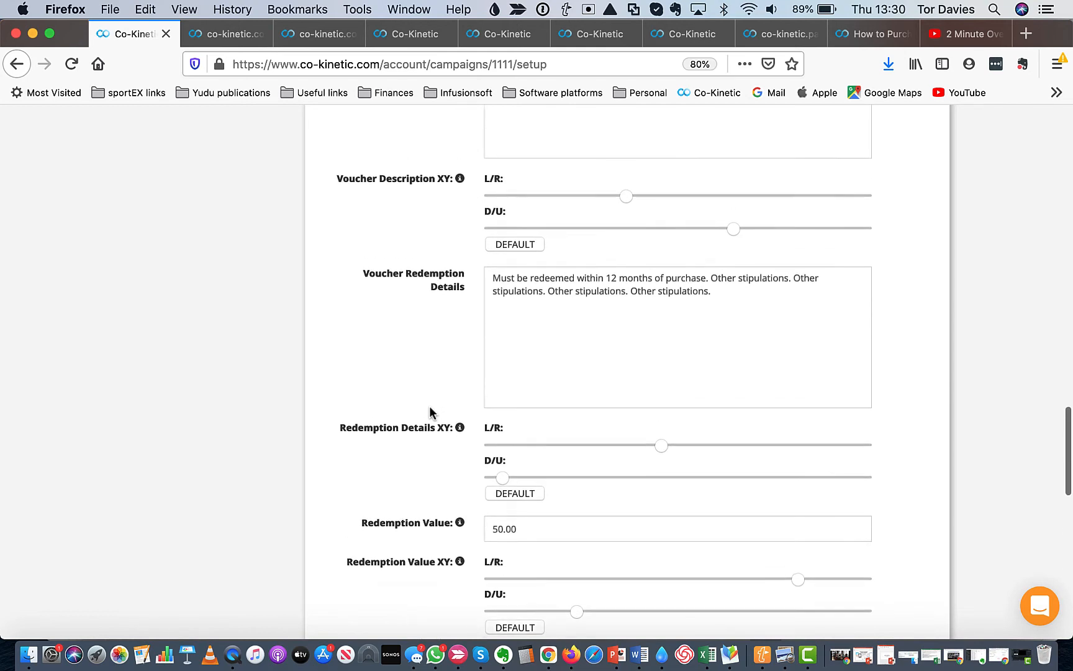
scroll(430, 412, "down", 17)
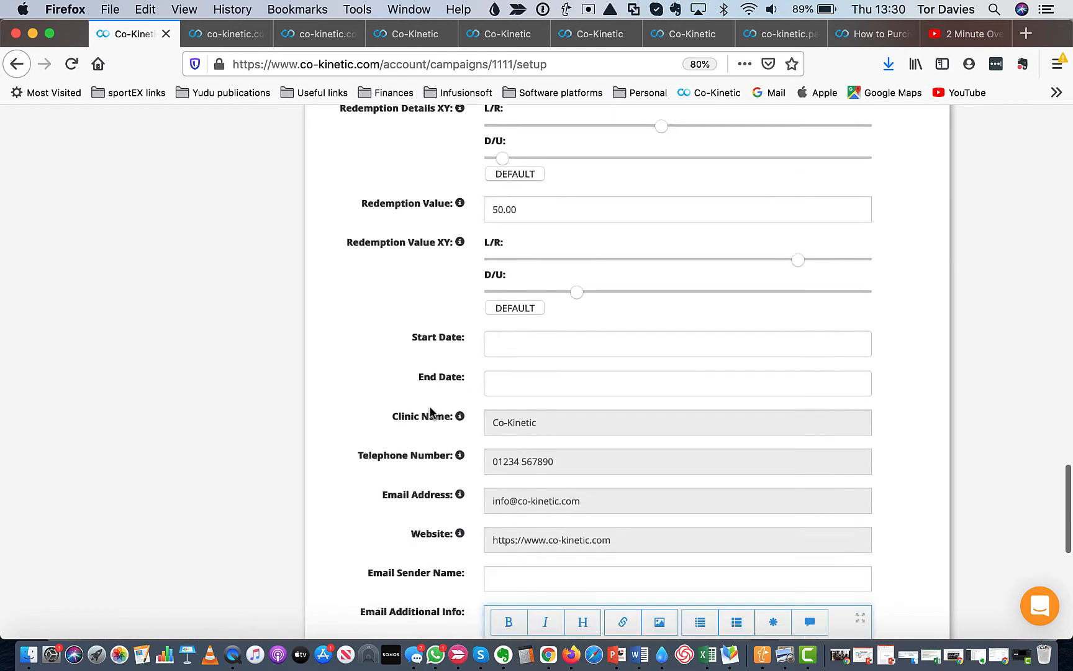
scroll(433, 413, "down", 1)
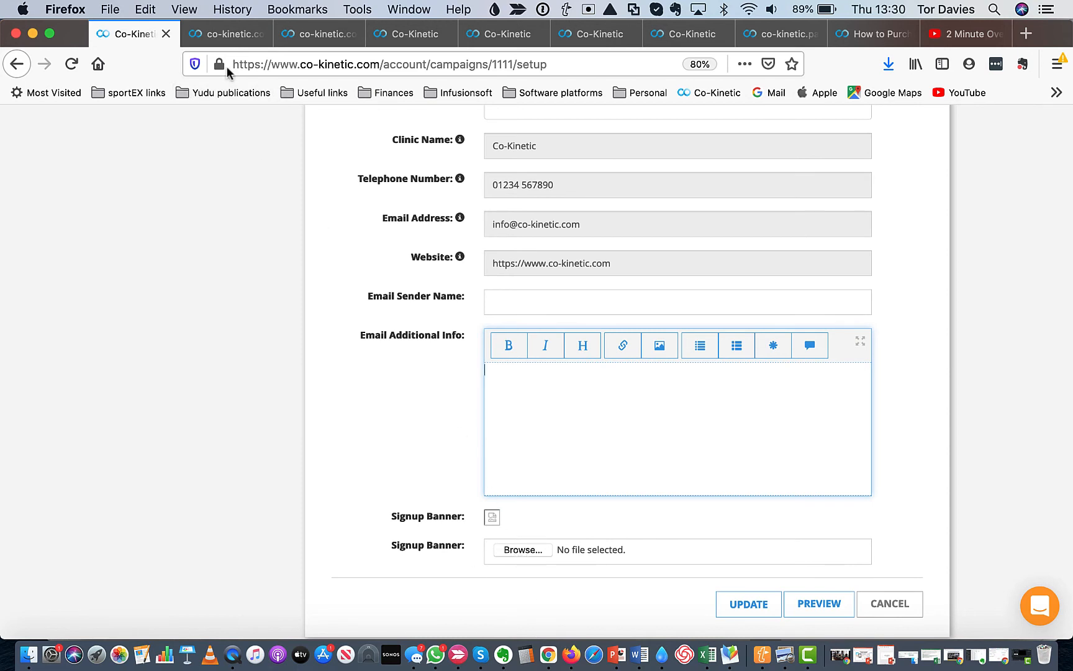
Step: View the campaign's landing page with its gift certificate purchase form, and return to the campaign setup
left_click(227, 38)
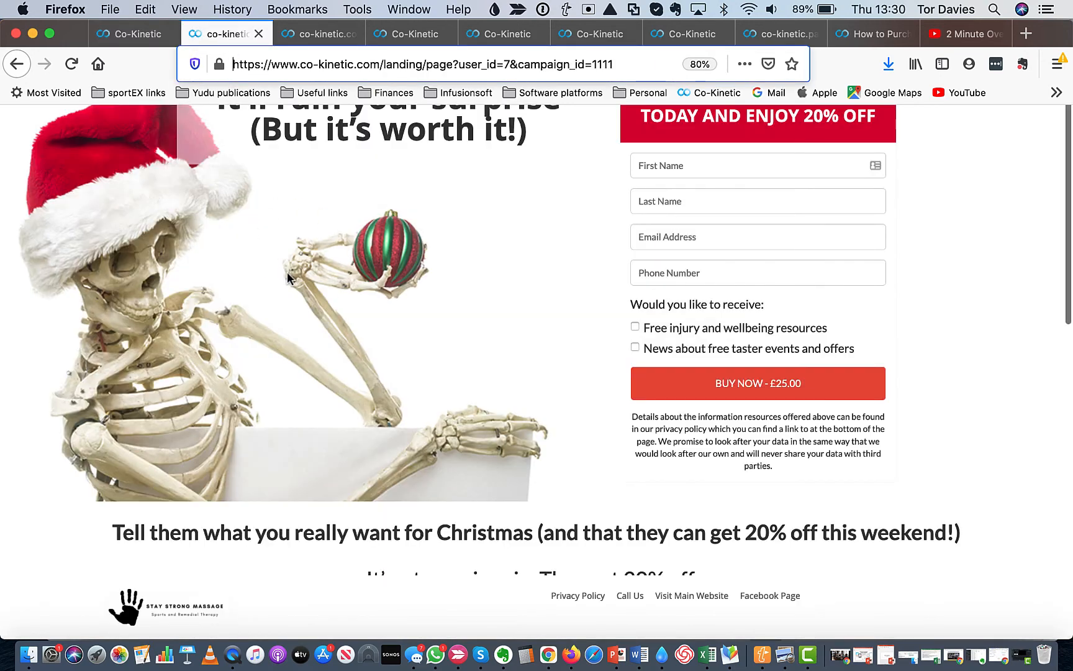
scroll(287, 271, "up", 3)
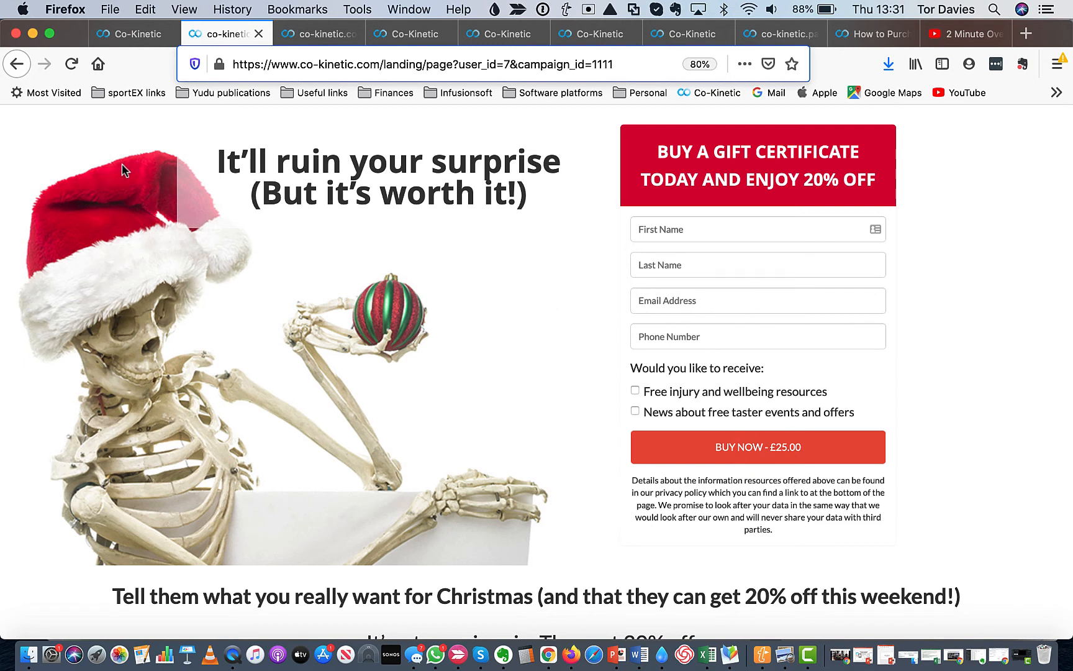
left_click(117, 38)
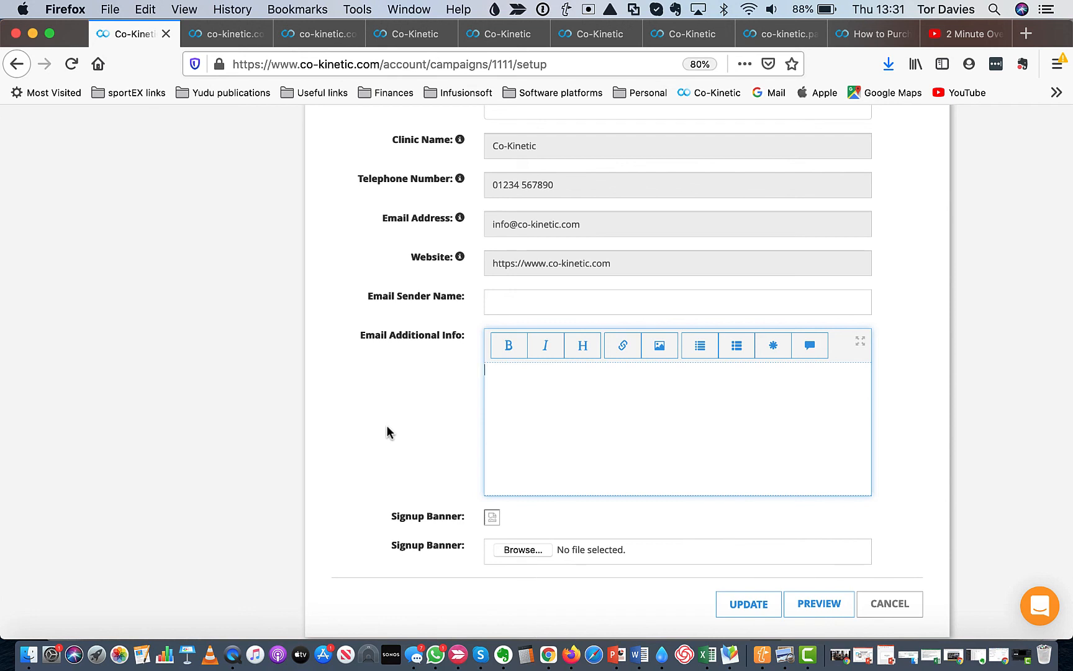
Step: Open the campaign's Setup section to view its personal lead collection and delivery page URLs, and check the landing page again
scroll(433, 507, "up", 4)
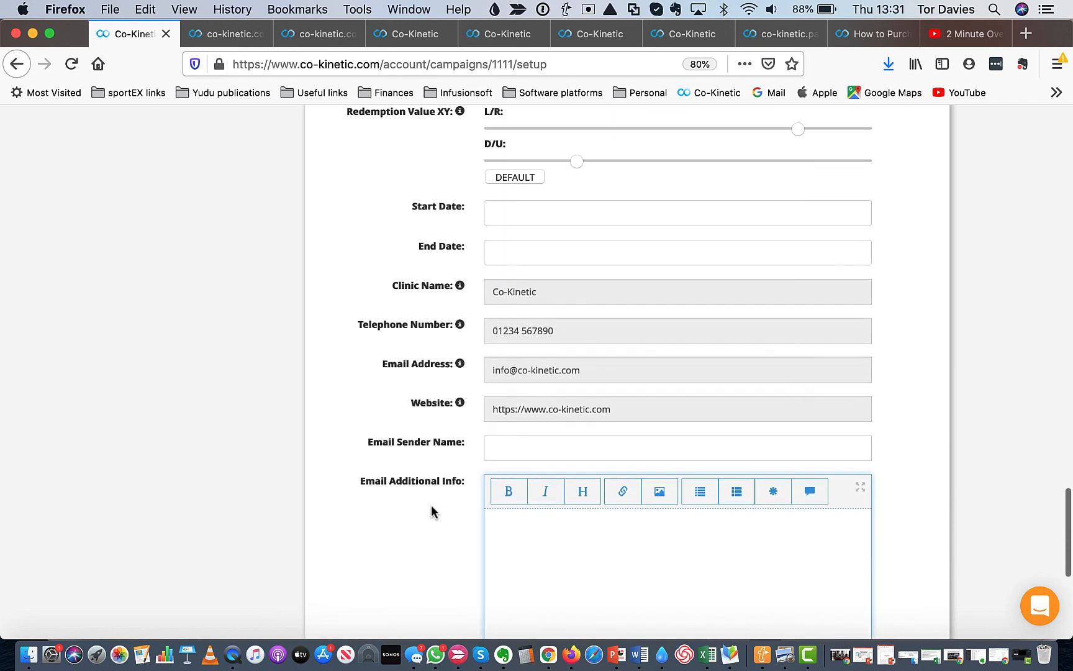
scroll(431, 505, "down", 4)
scroll(431, 506, "up", 20)
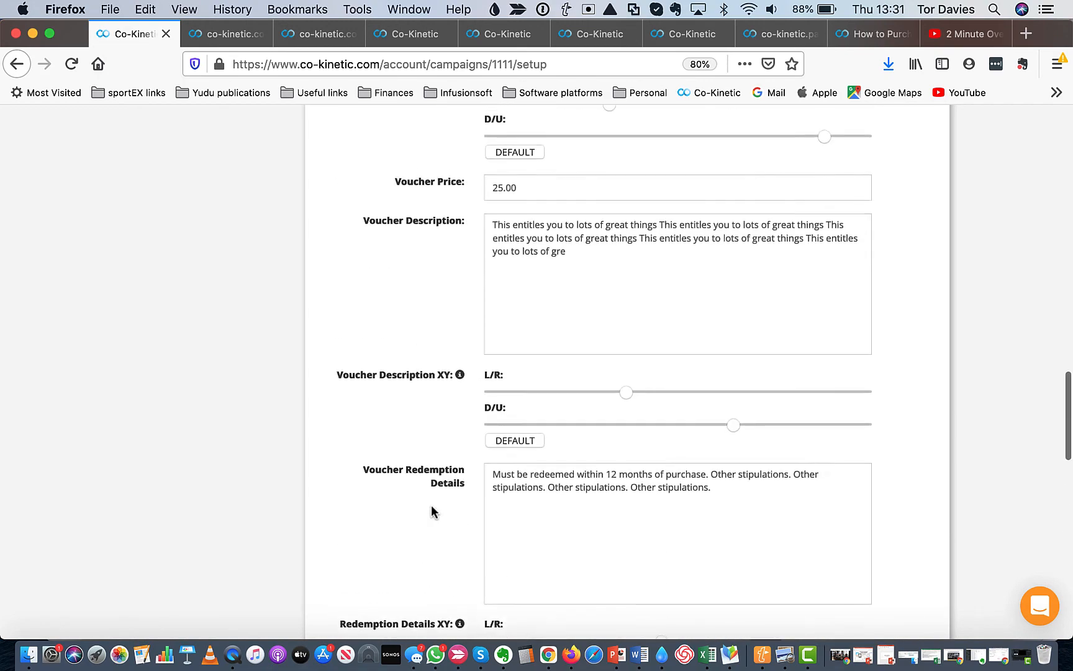
scroll(431, 503, "up", 20)
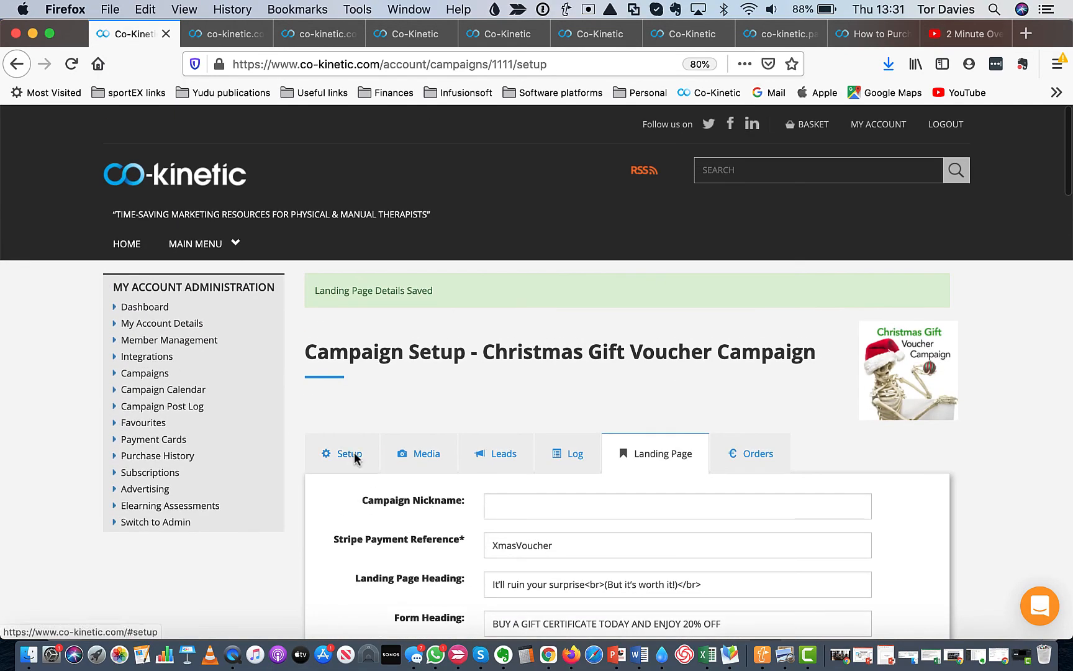
left_click(354, 456)
scroll(435, 496, "down", 2)
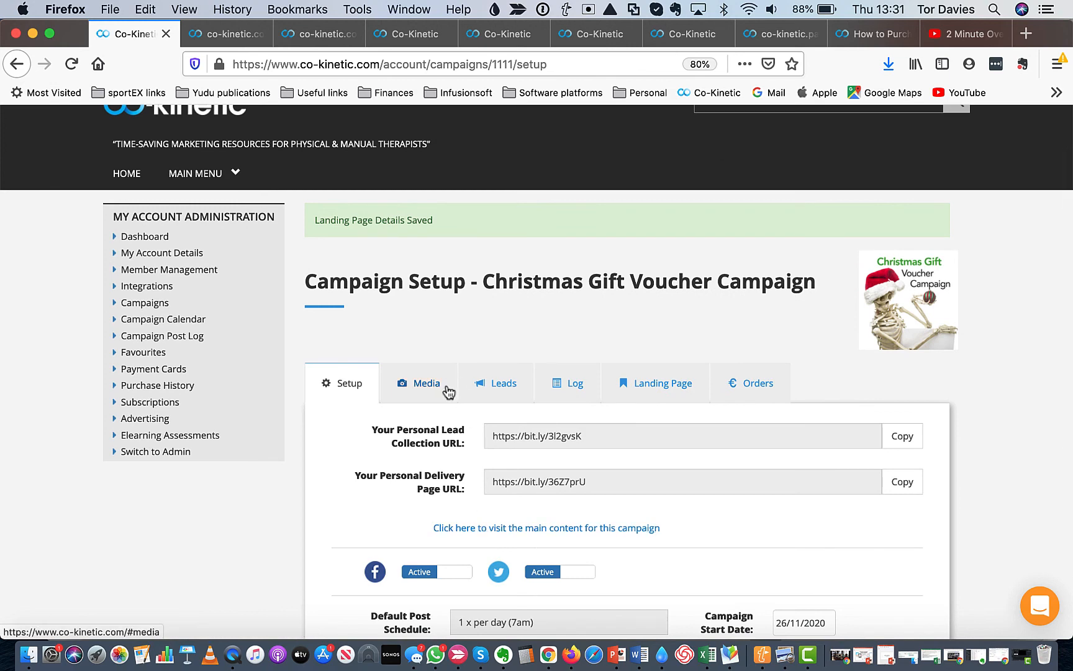
left_click(225, 38)
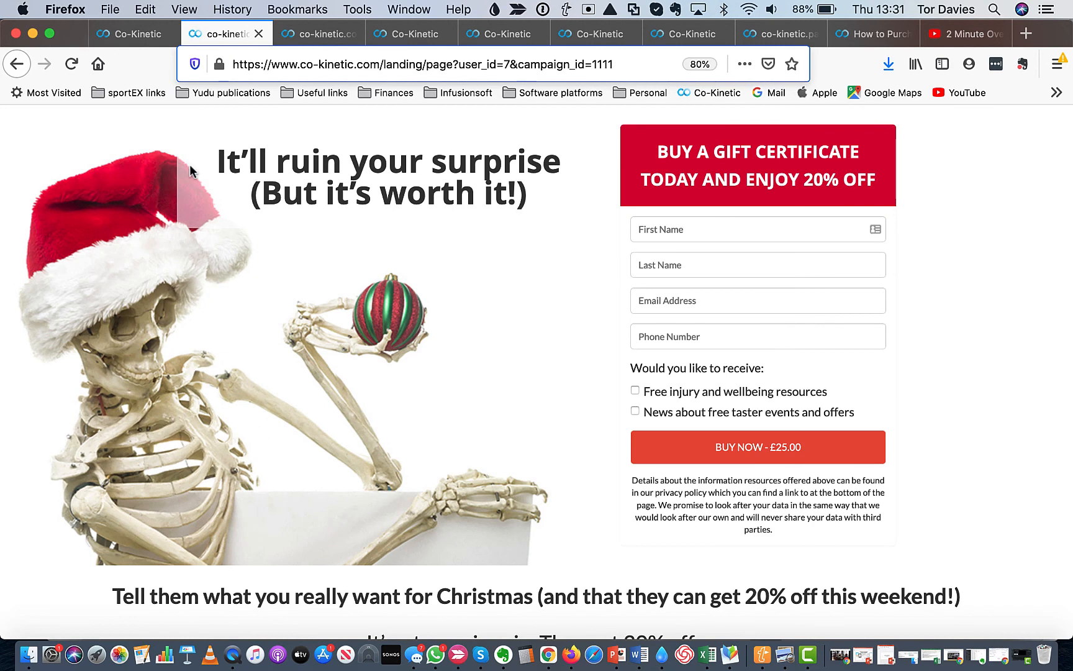
left_click(128, 36)
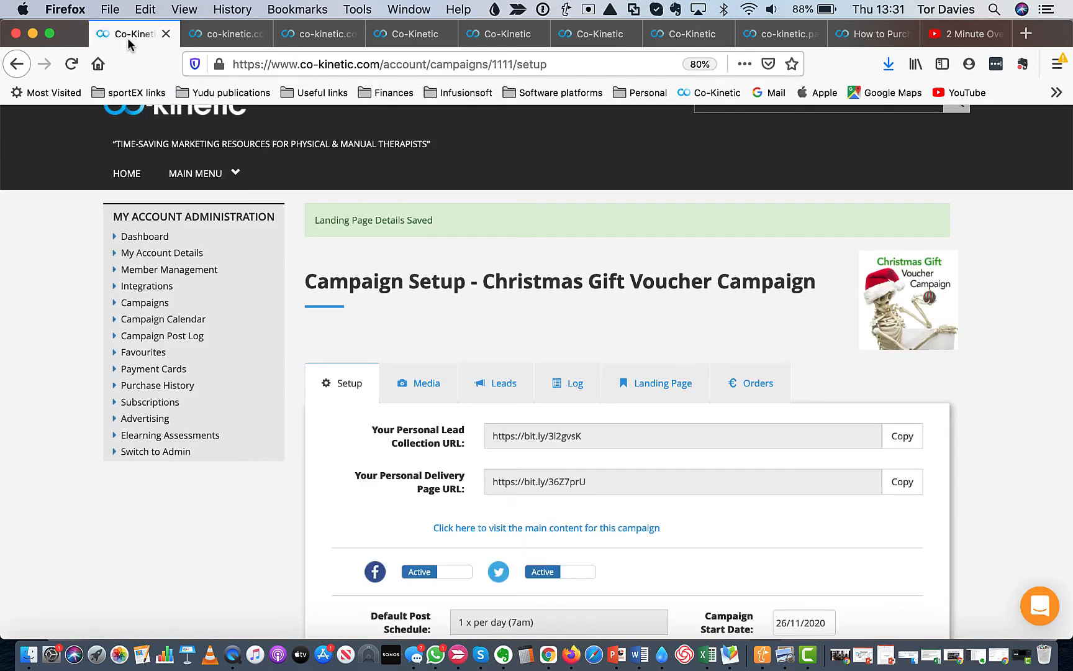
Step: Reopen the Landing Page settings and review them from the sub headings down to the voucher details
left_click(650, 390)
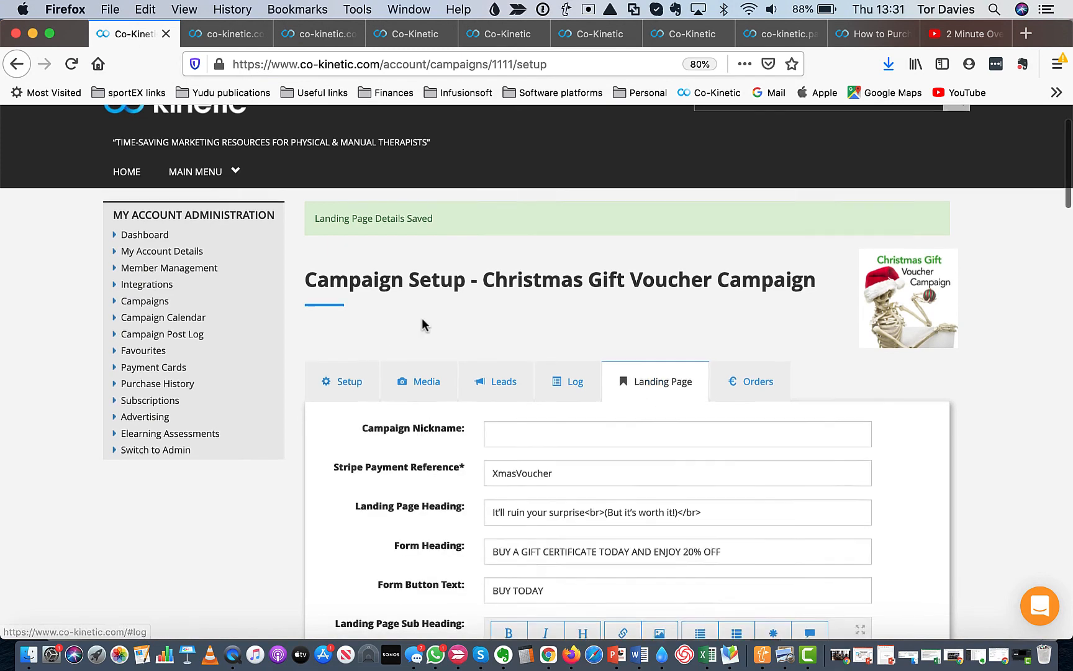
scroll(422, 323, "down", 10)
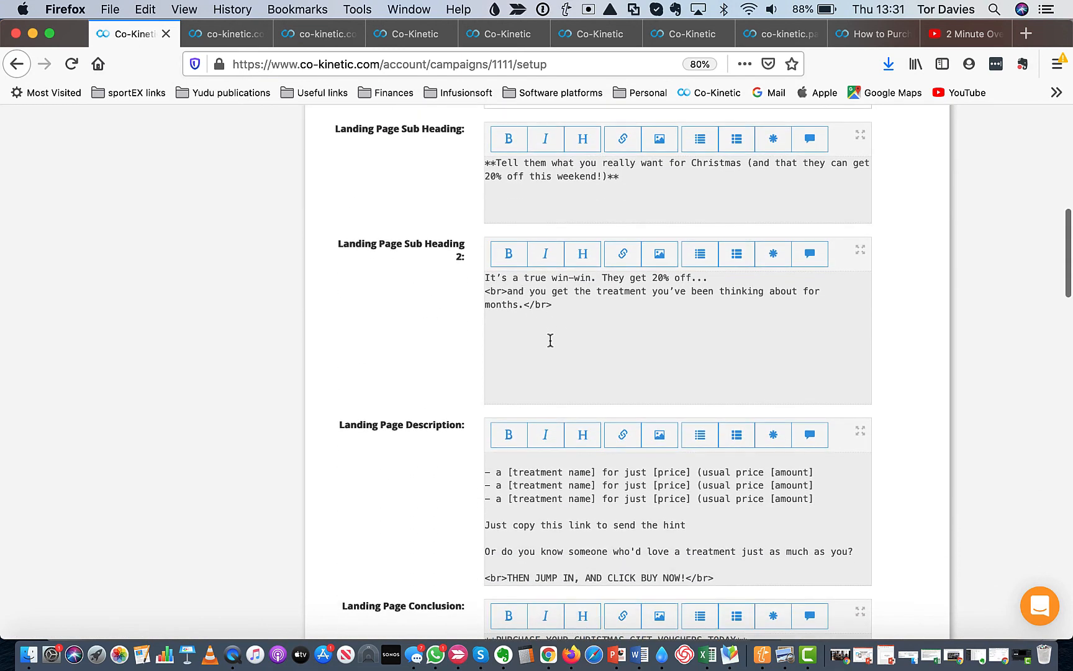
scroll(554, 342, "down", 2)
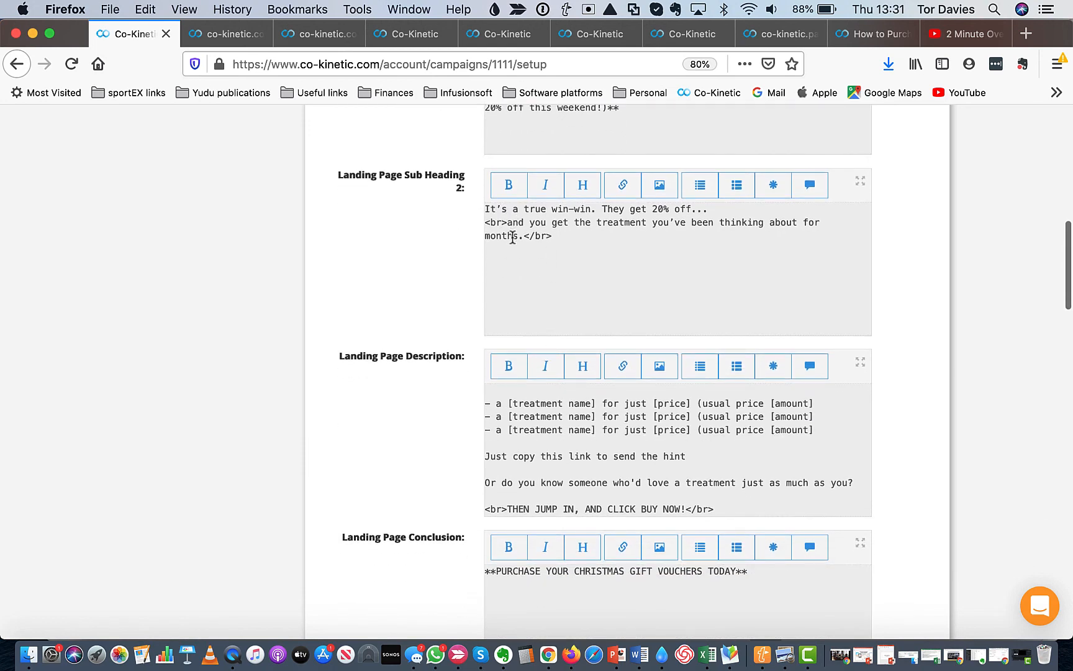
scroll(512, 238, "down", 6)
scroll(512, 238, "down", 5)
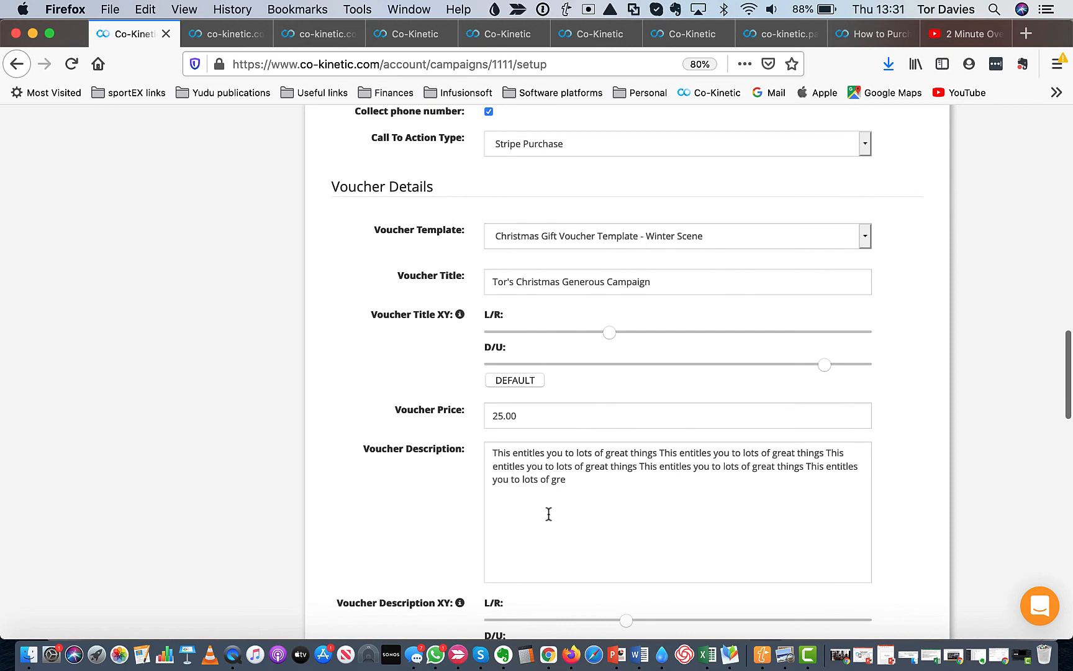
scroll(435, 458, "down", 3)
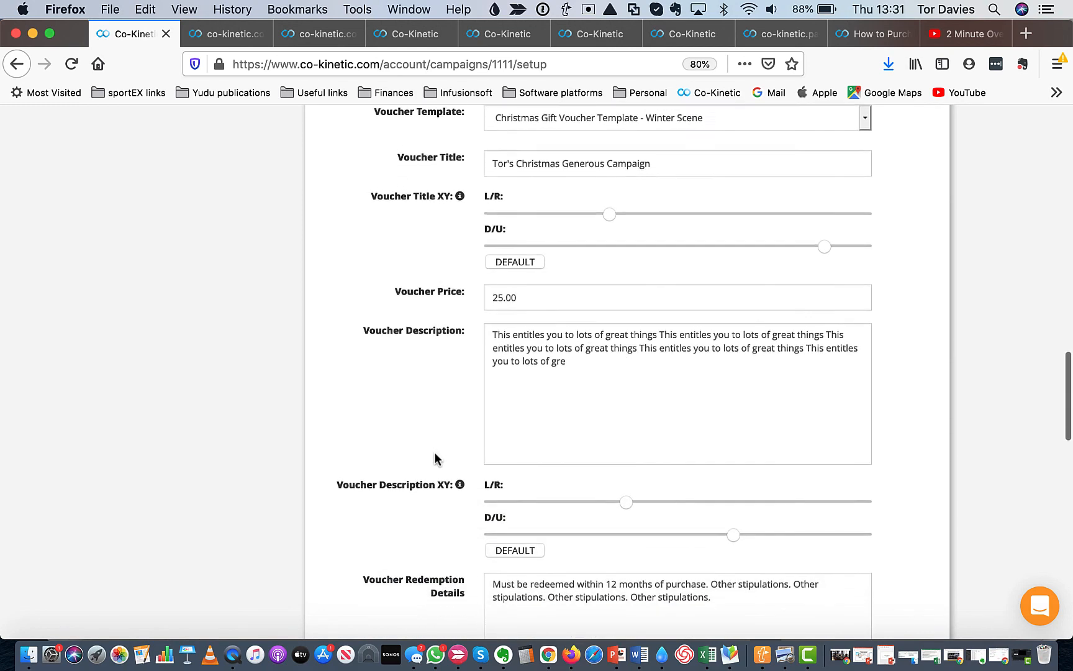
Step: Highlight the entire Landing Page Sub Heading text for review
scroll(435, 458, "up", 10)
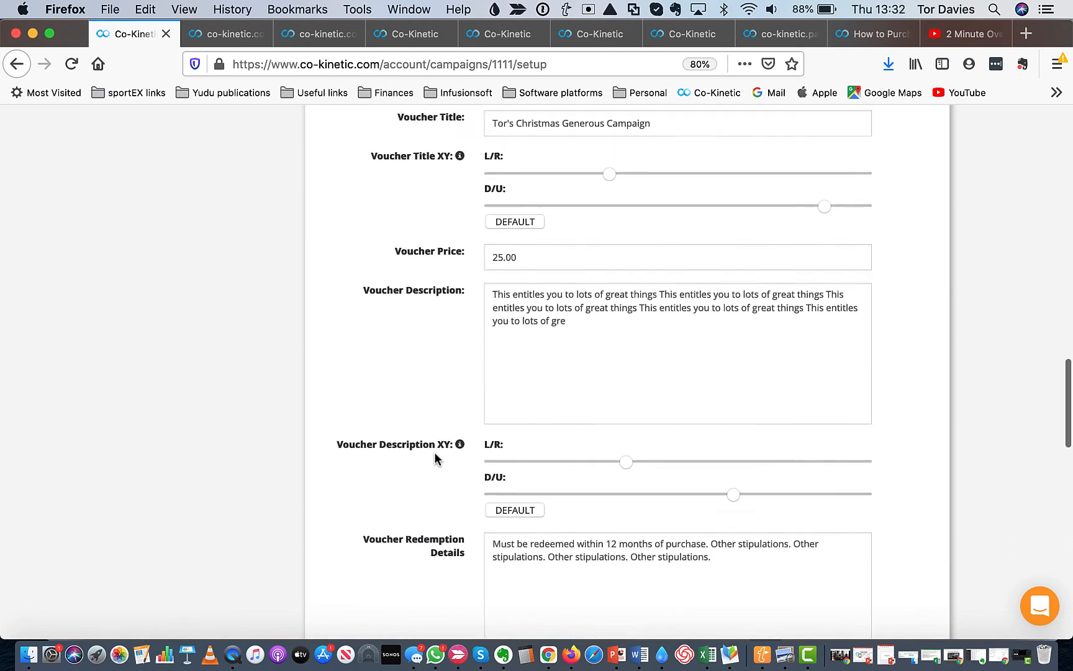
scroll(434, 452, "up", 4)
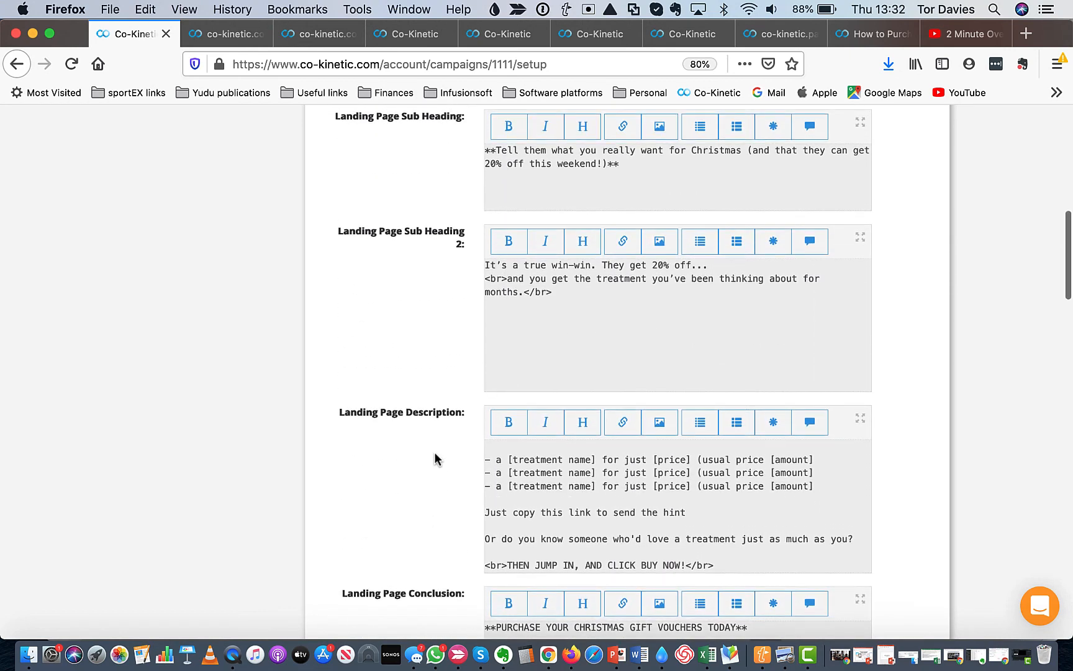
scroll(479, 283, "up", 2)
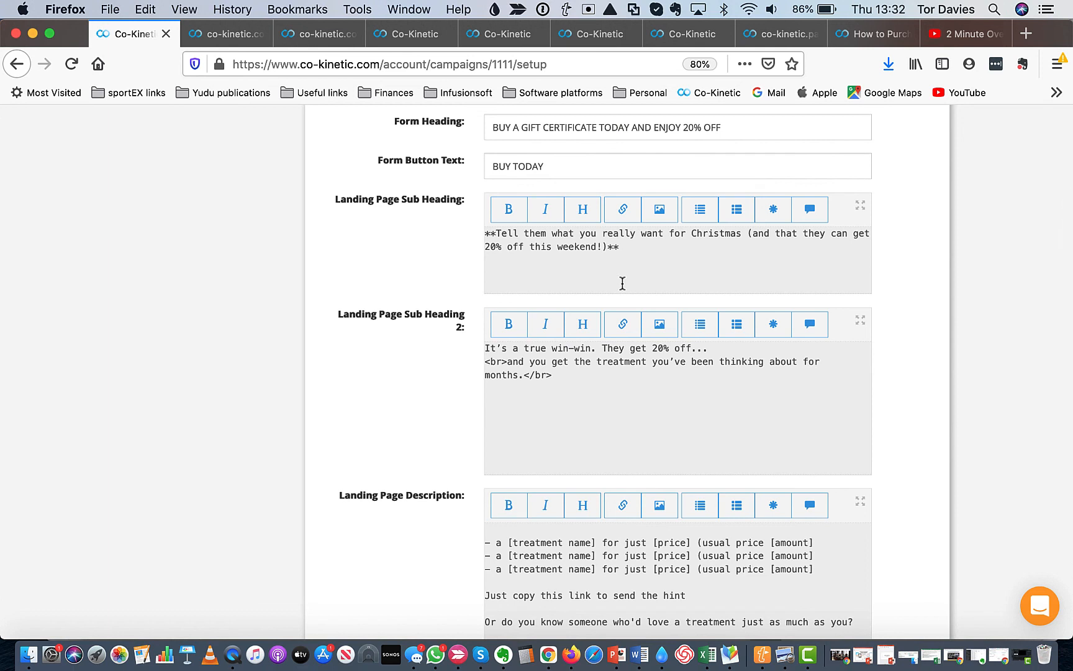
left_click(637, 250)
left_click_drag(636, 250, 450, 237)
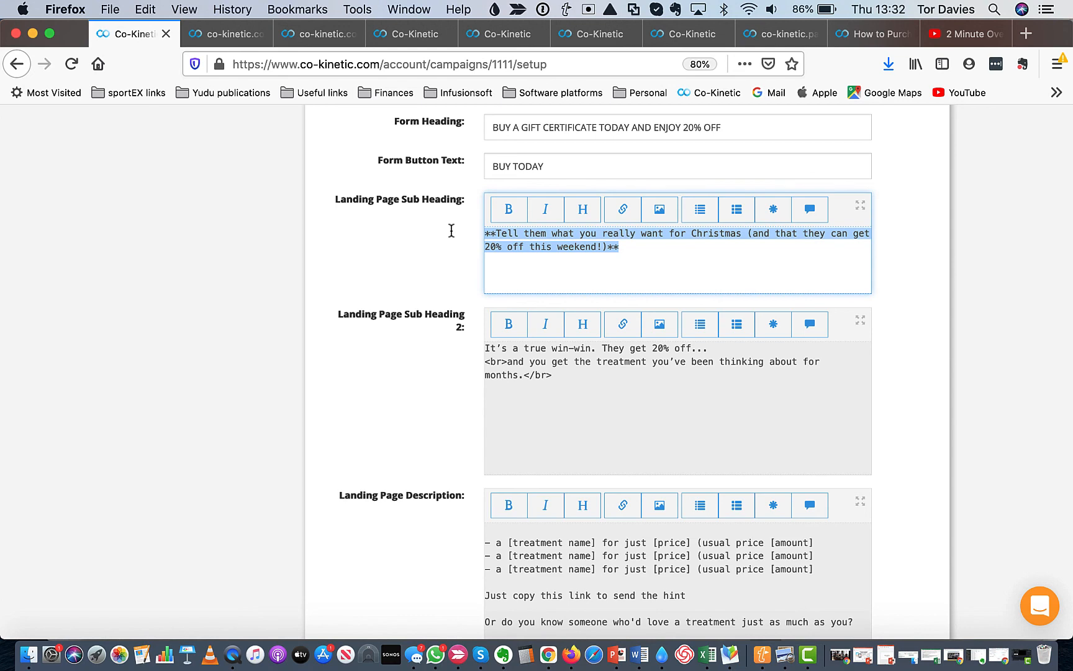
Step: Examine the Landing Page Sub Heading 2, Description and Conclusion texts
scroll(452, 231, "down", 1)
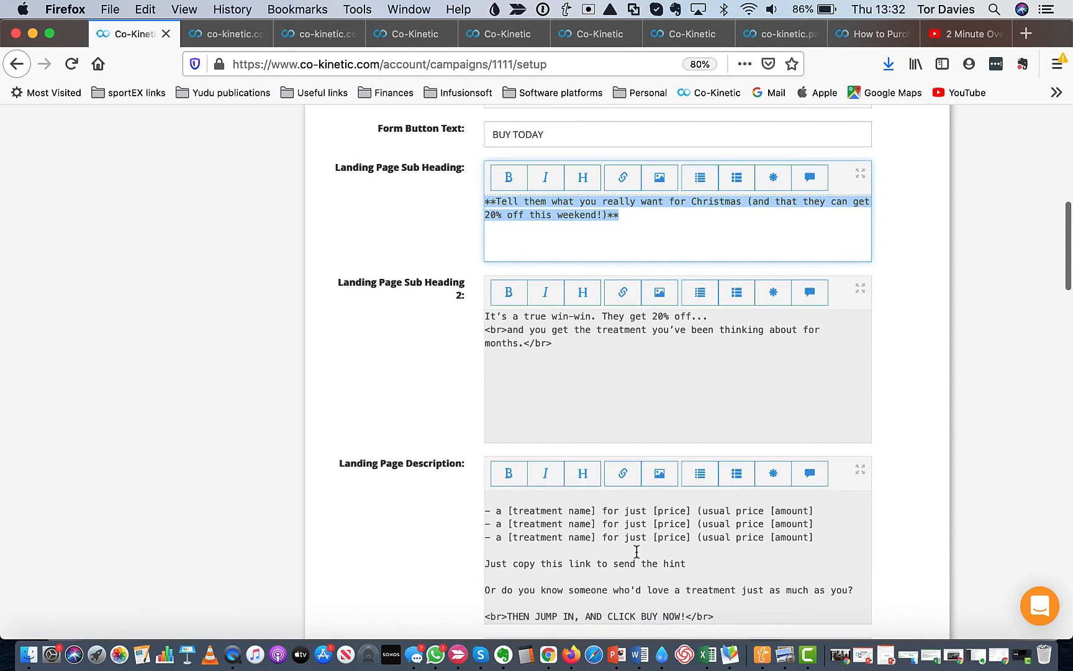
scroll(637, 553, "up", 3)
scroll(412, 330, "down", 3)
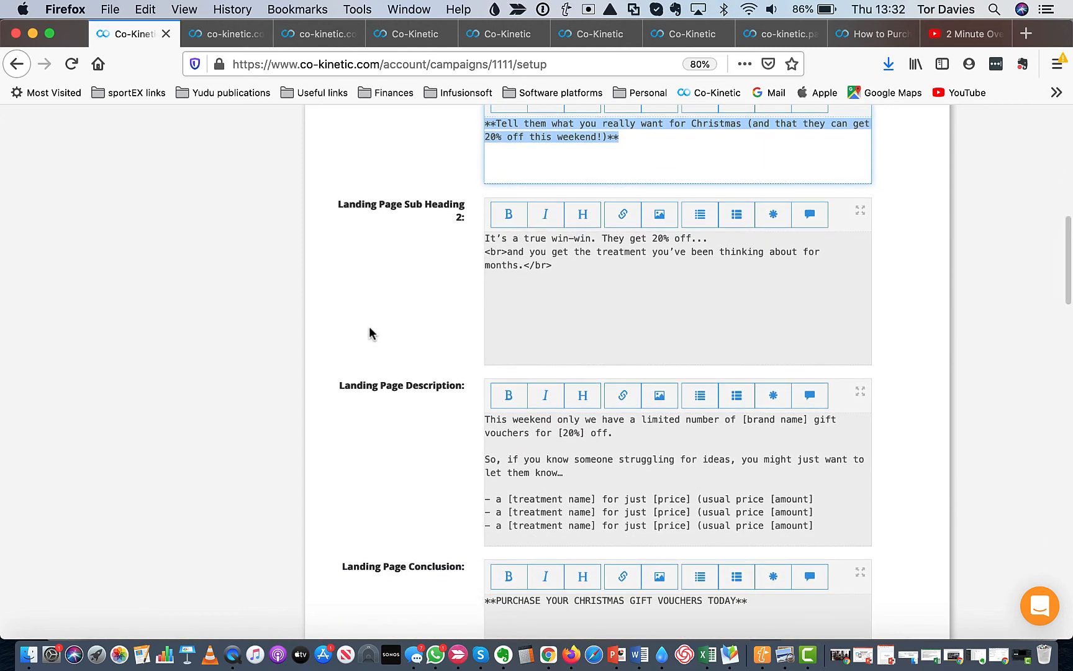
scroll(428, 275, "down", 4)
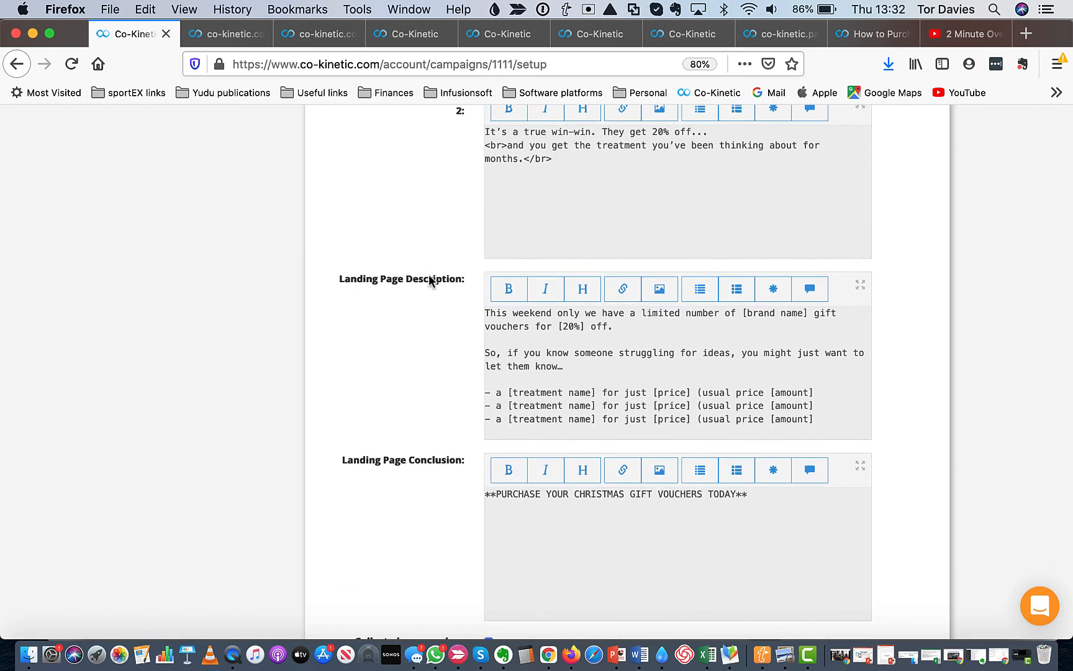
scroll(429, 276, "up", 15)
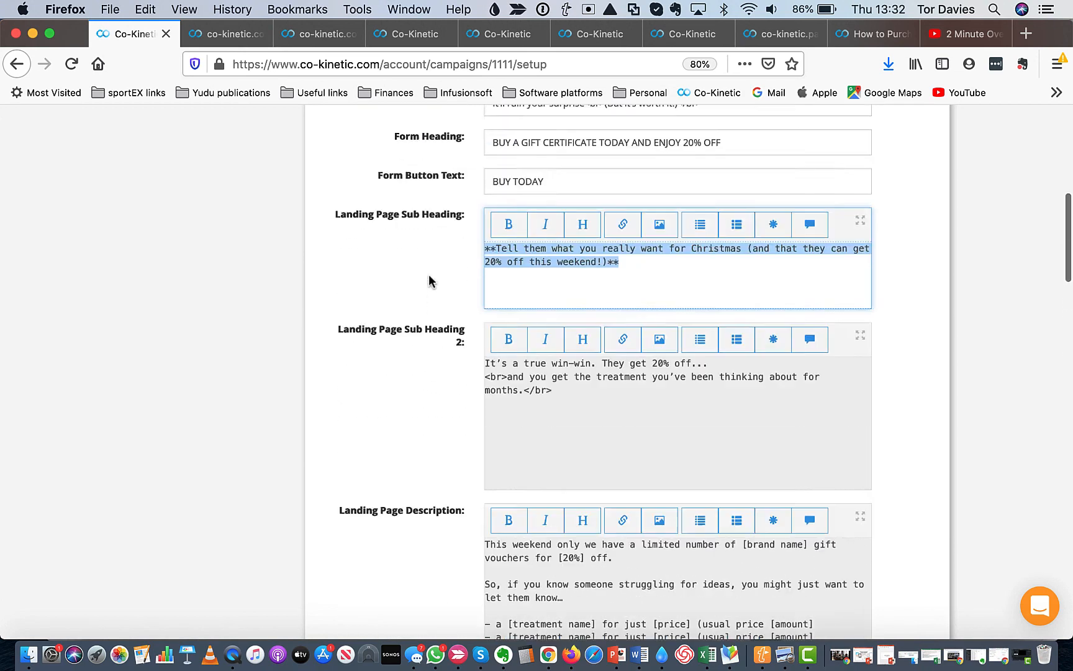